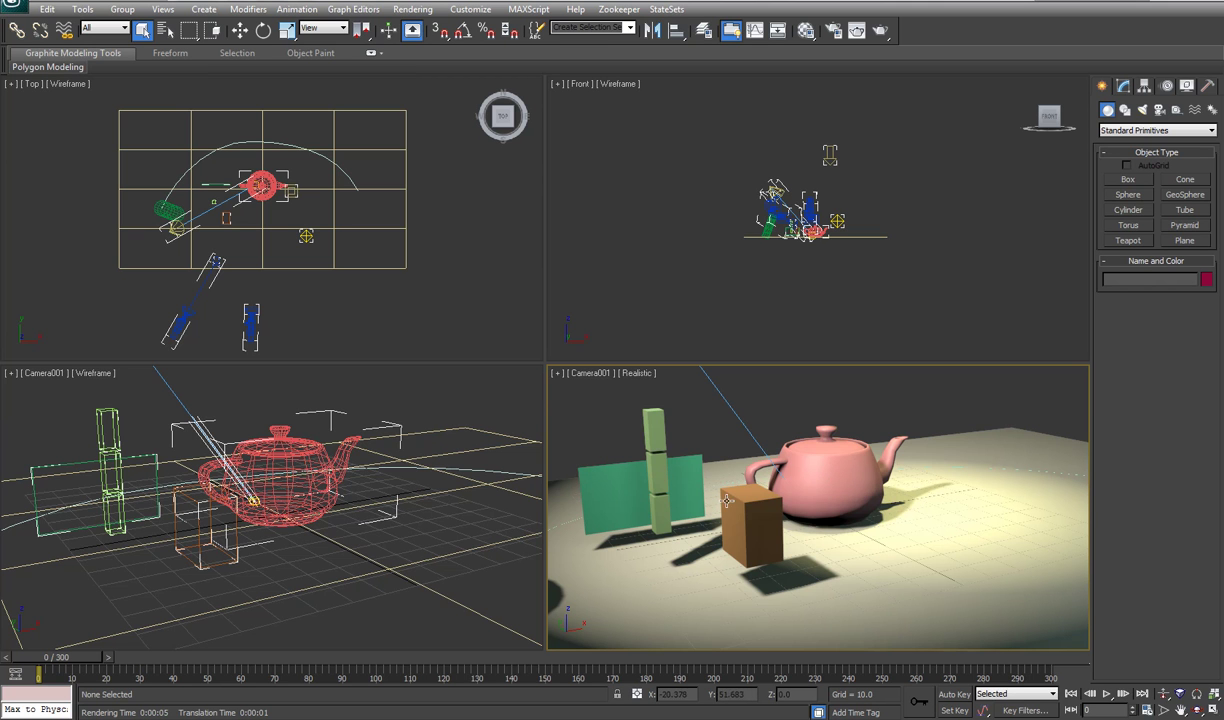
Play the scene animation, stop it, and return to frame 0
{"action": "left_click", "coordinate": [1107, 694]}
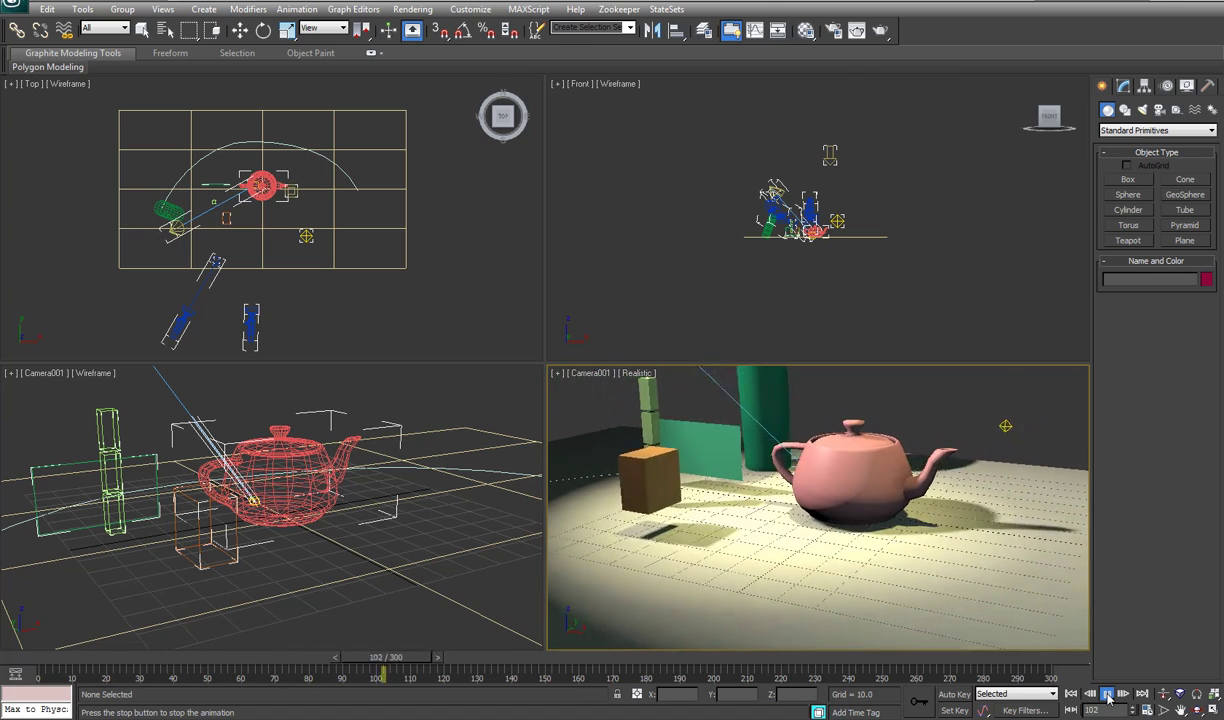
{"action": "left_click", "coordinate": [685, 659]}
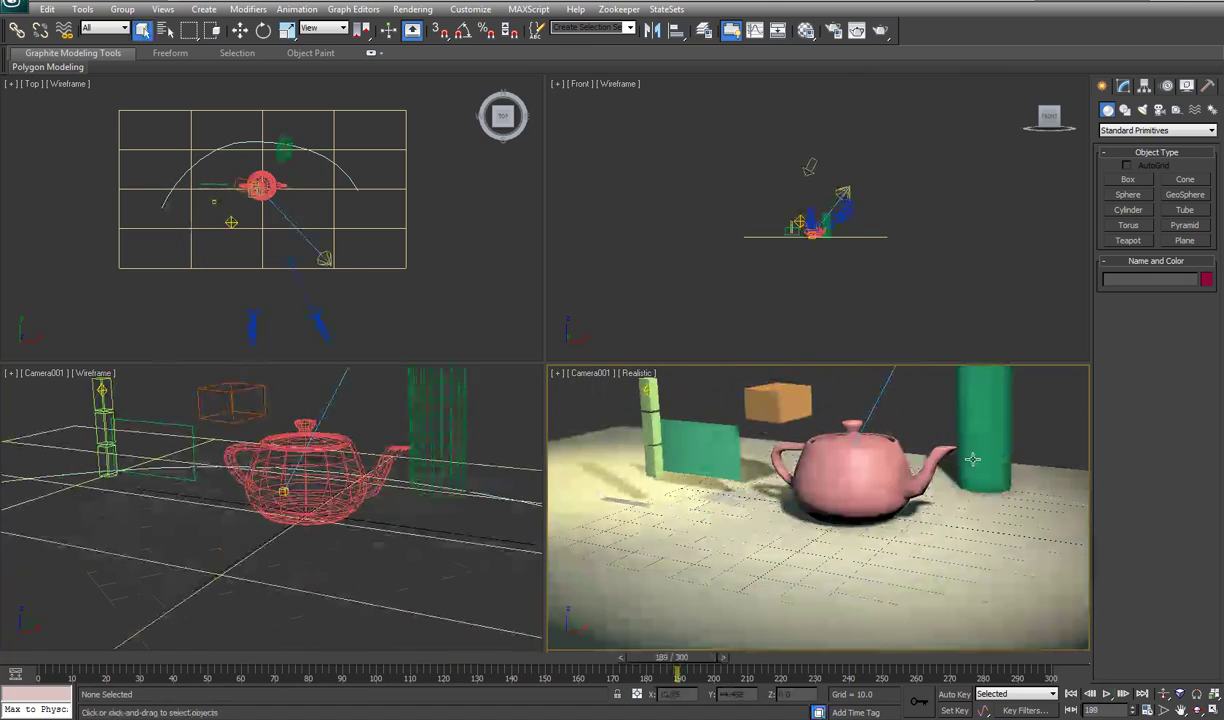
{"action": "left_click_drag", "start_coordinate": [685, 662], "coordinate": [3, 697]}
Select the VideoPlane, JitterBox, Cylinder001, Camera002, BounceLight and KeyLight in turn, then deselect
{"action": "key", "text": "q"}
{"action": "left_click", "coordinate": [613, 480]}
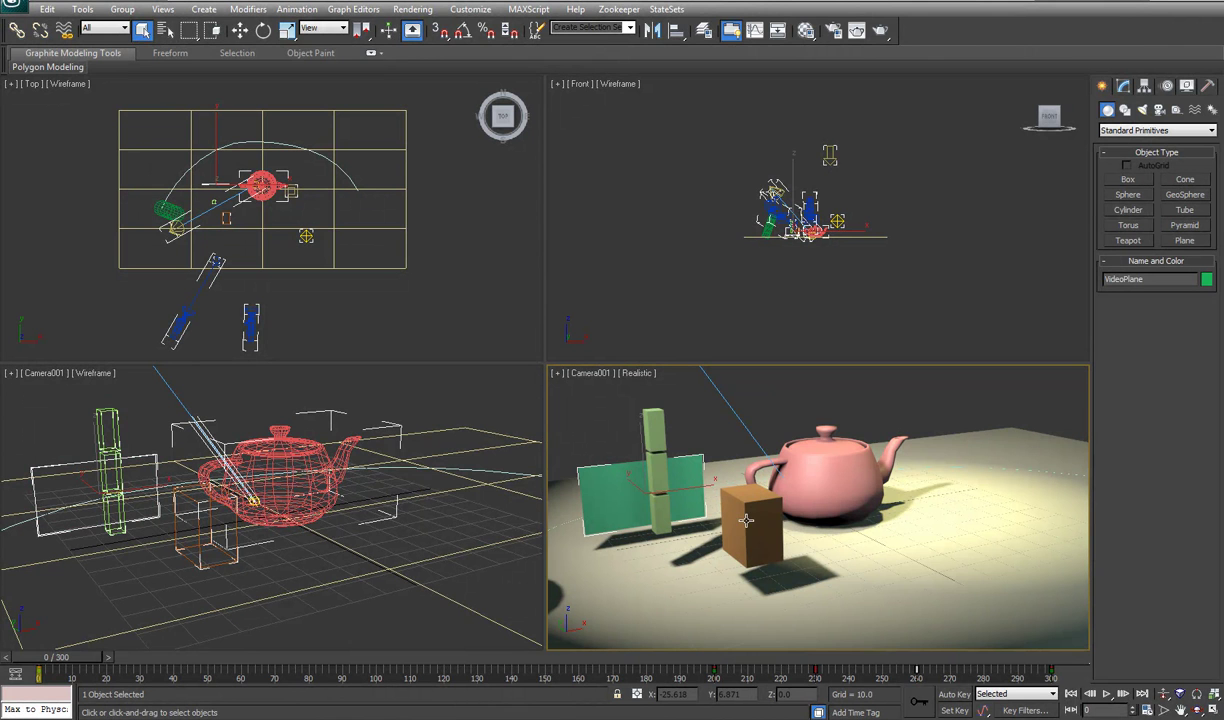
{"action": "left_click", "coordinate": [722, 500]}
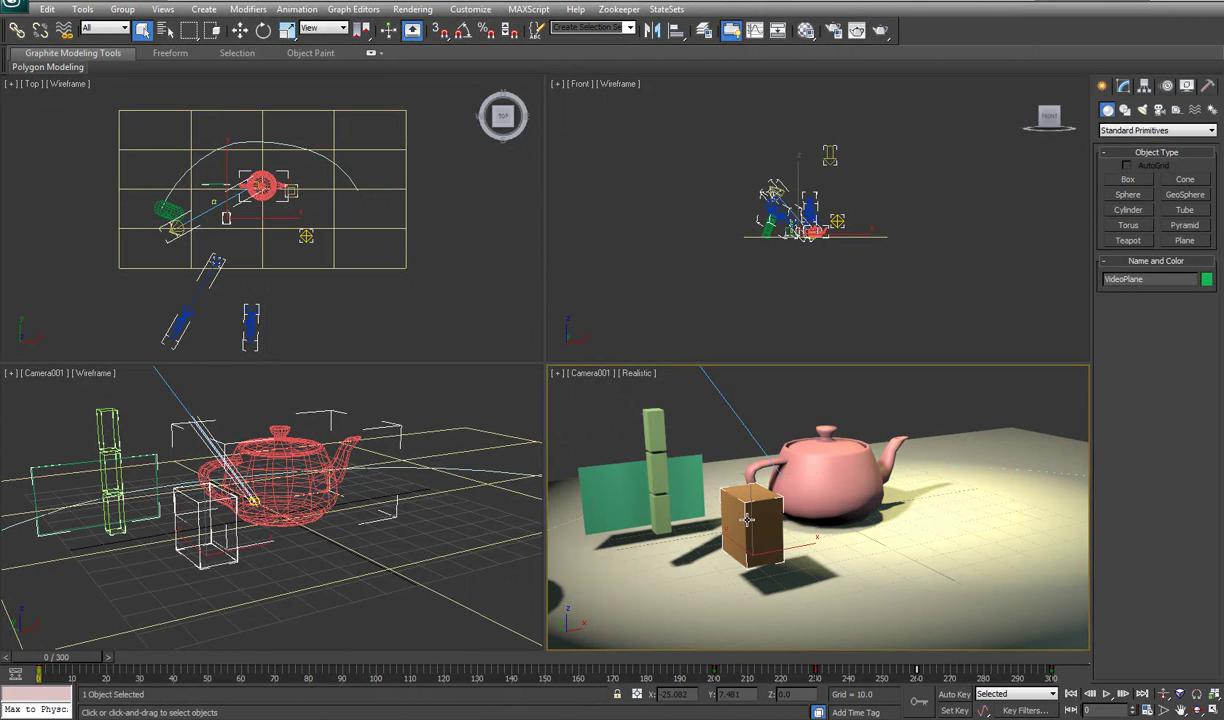
{"action": "left_click", "coordinate": [168, 208]}
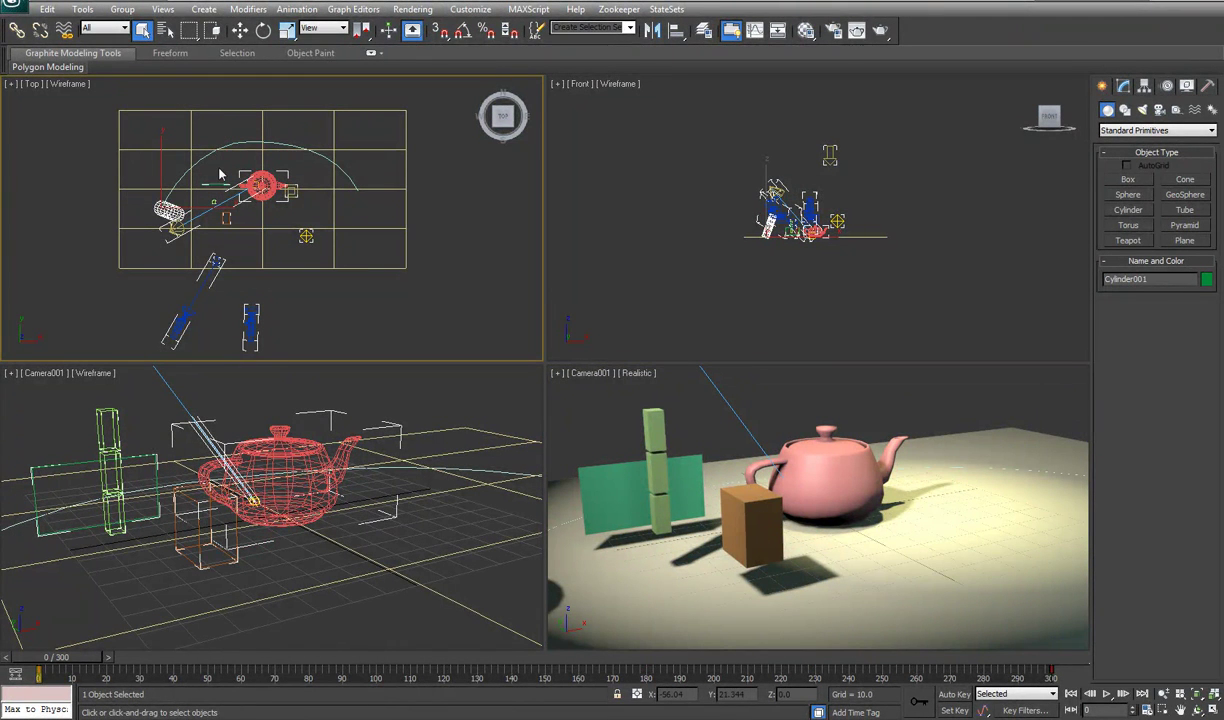
{"action": "left_click", "coordinate": [251, 318]}
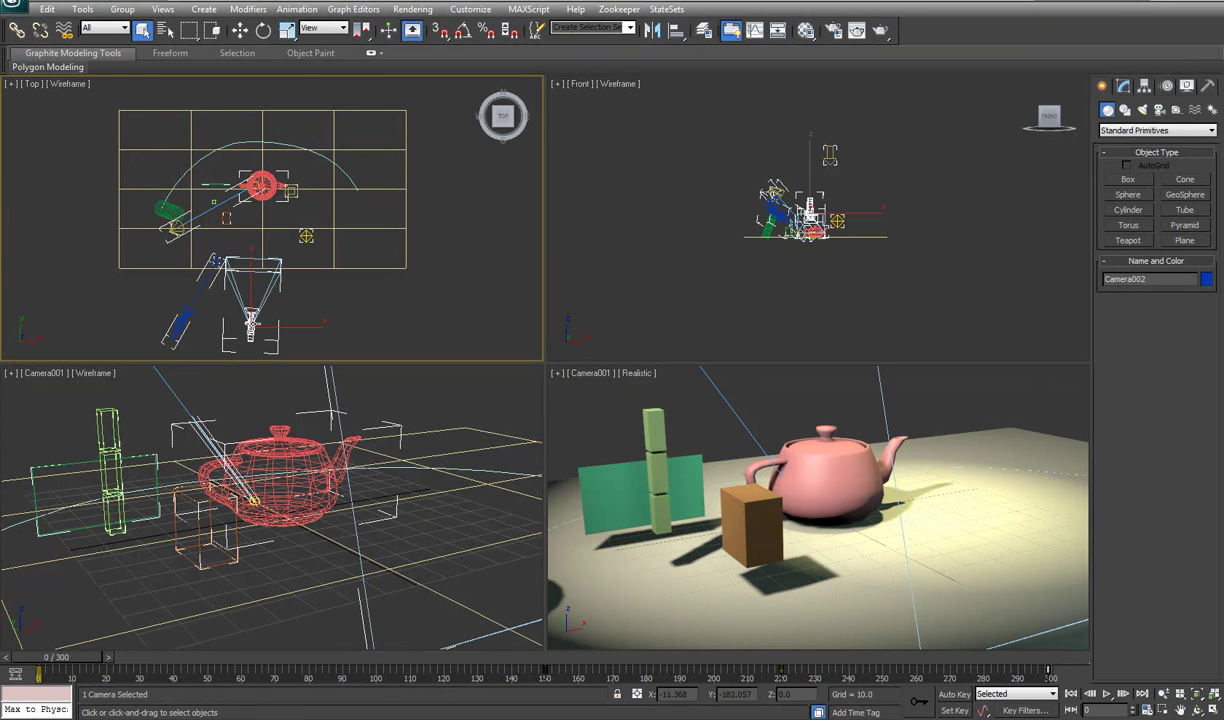
{"action": "left_click", "coordinate": [306, 237]}
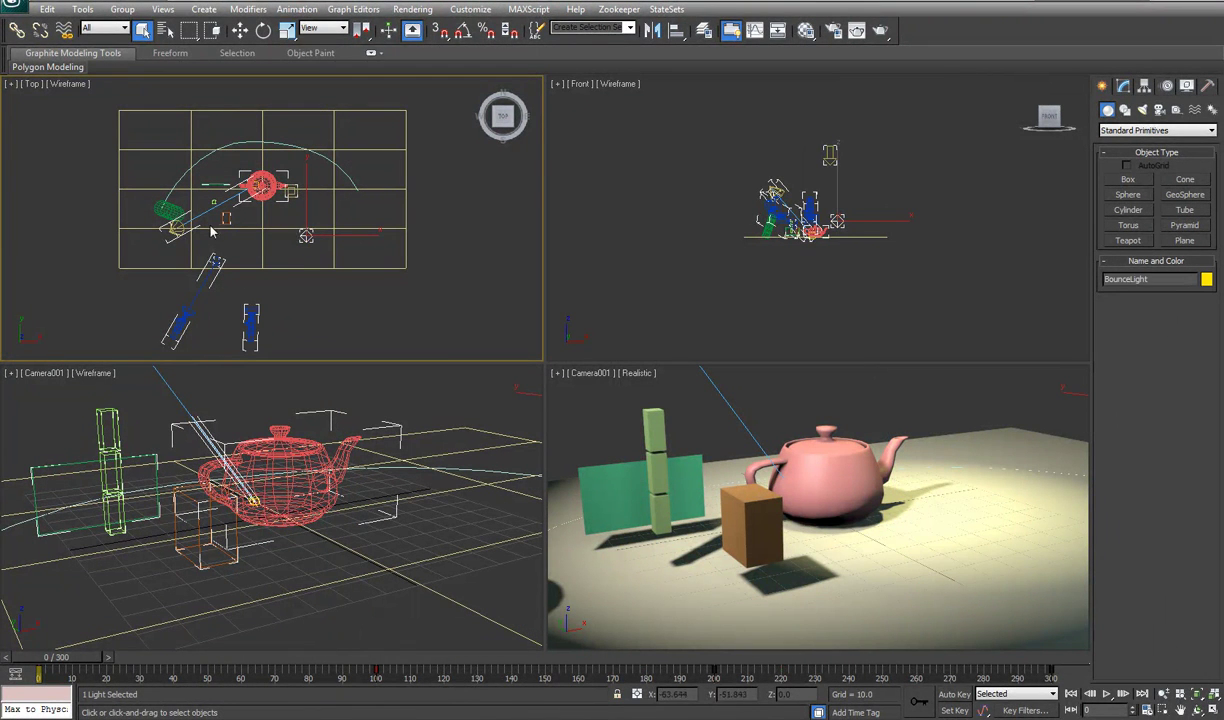
{"action": "left_click", "coordinate": [173, 222]}
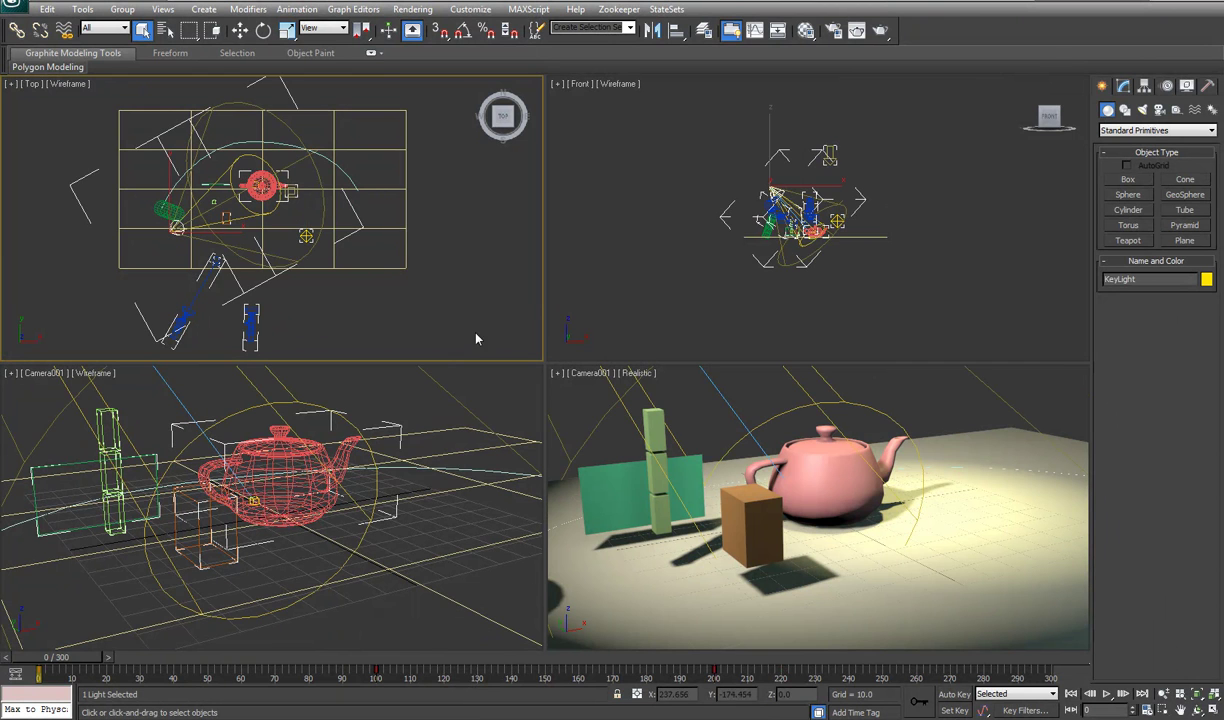
{"action": "left_click", "coordinate": [912, 394]}
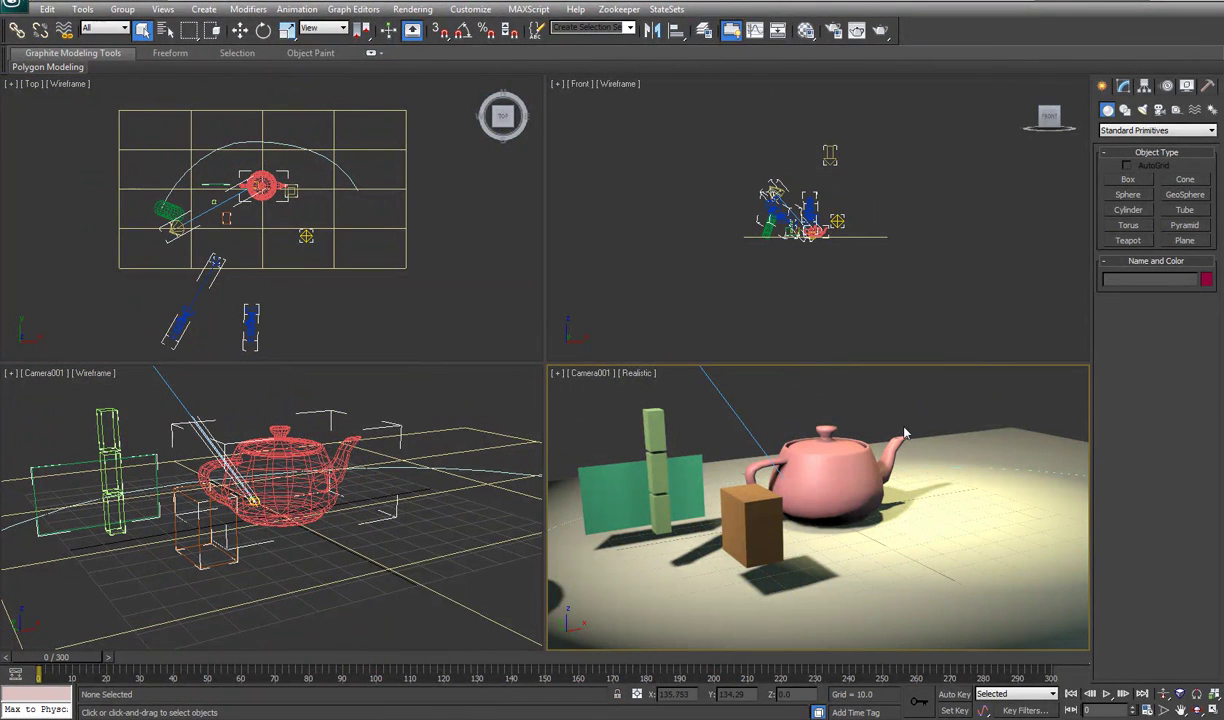
Bring up the State Sets window and move it to the middle of the screen
{"action": "left_click", "coordinate": [670, 10]}
{"action": "left_click", "coordinate": [655, 27]}
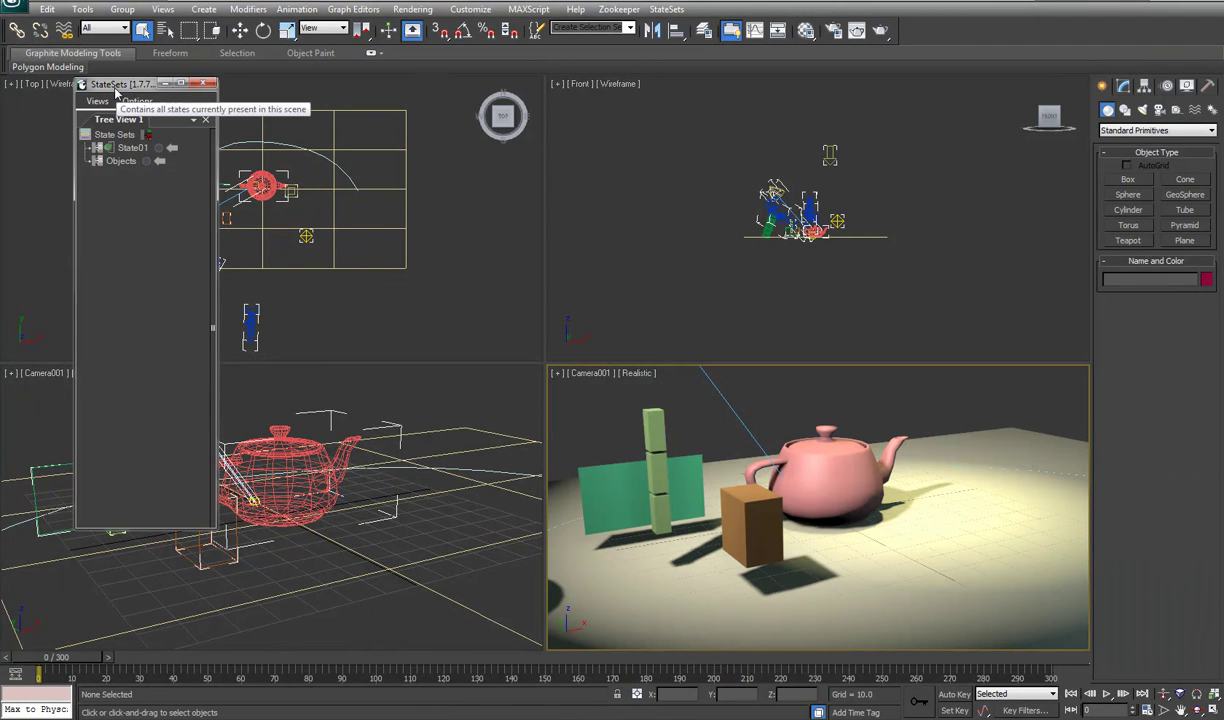
{"action": "left_click_drag", "start_coordinate": [117, 88], "coordinate": [521, 168]}
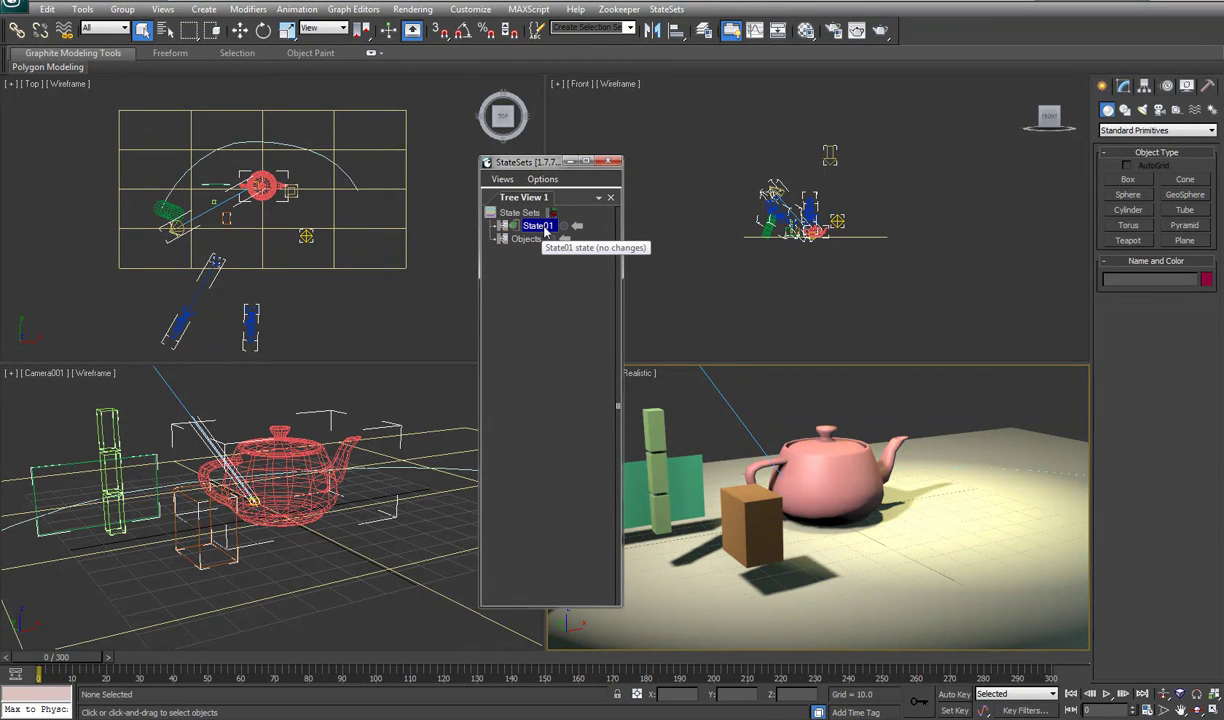
Rename State01 to 'Beauty' and start recording changes into it
{"action": "left_click", "coordinate": [545, 227]}
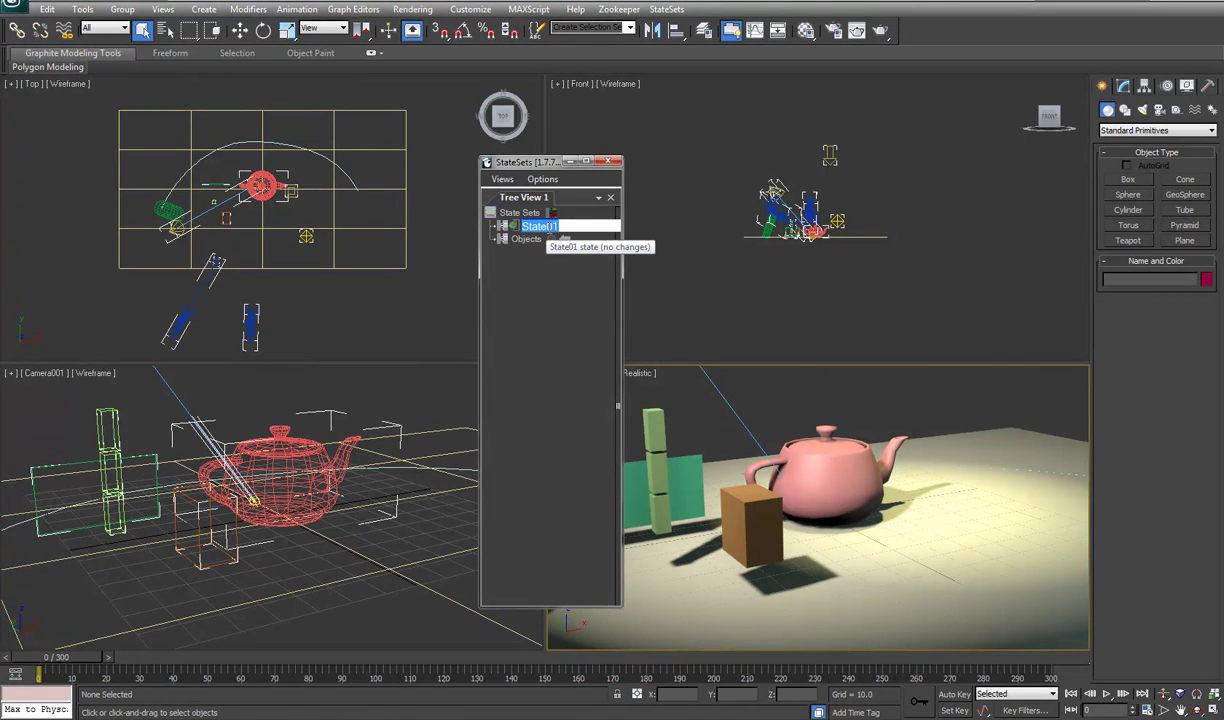
{"action": "type", "text": "Beauty"}
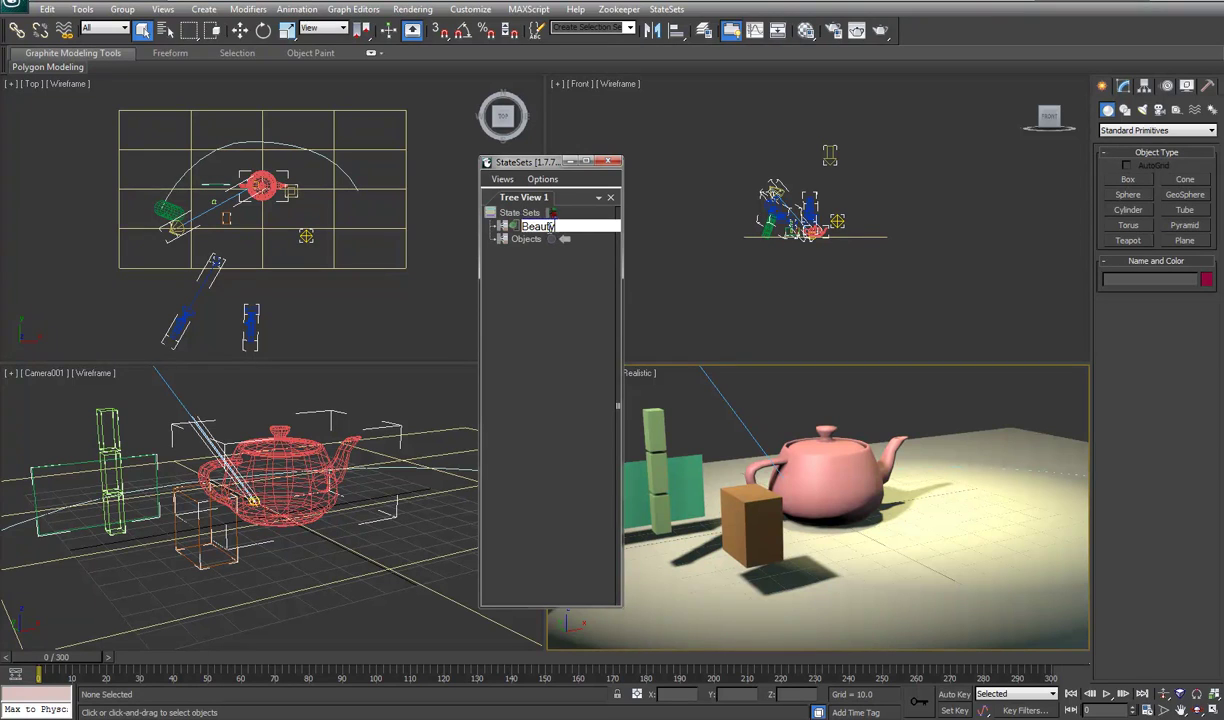
{"action": "key", "text": "Return"}
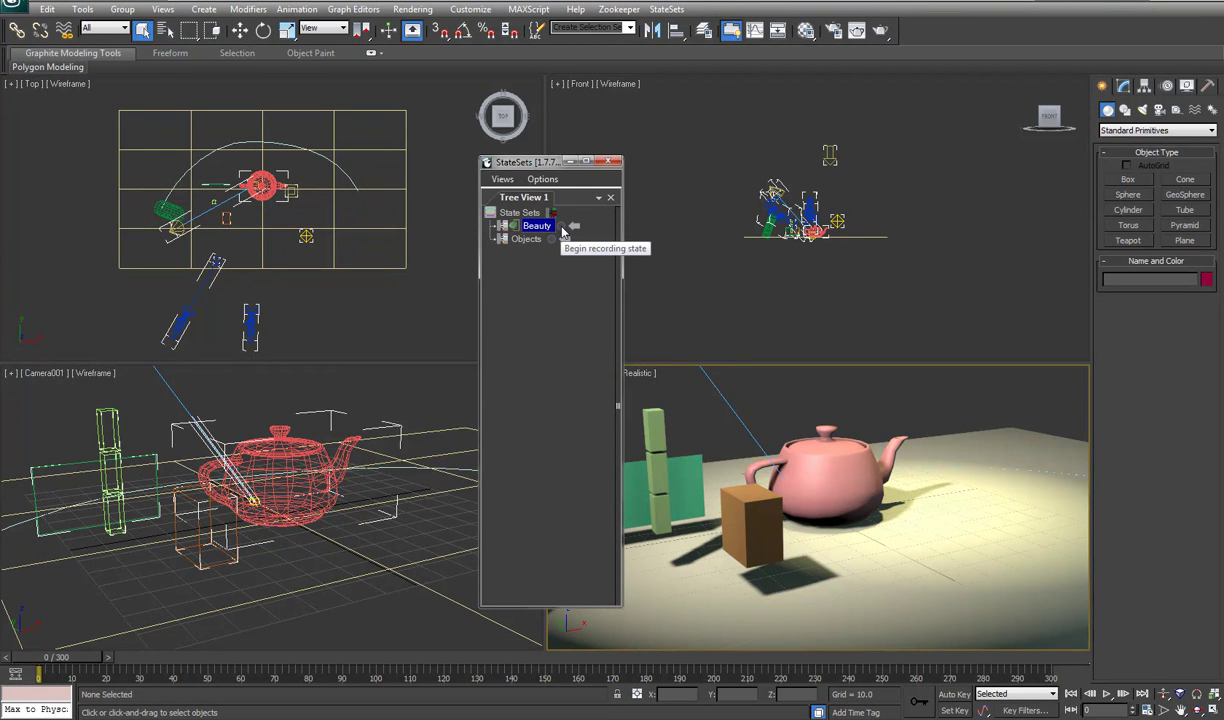
{"action": "left_click", "coordinate": [562, 227]}
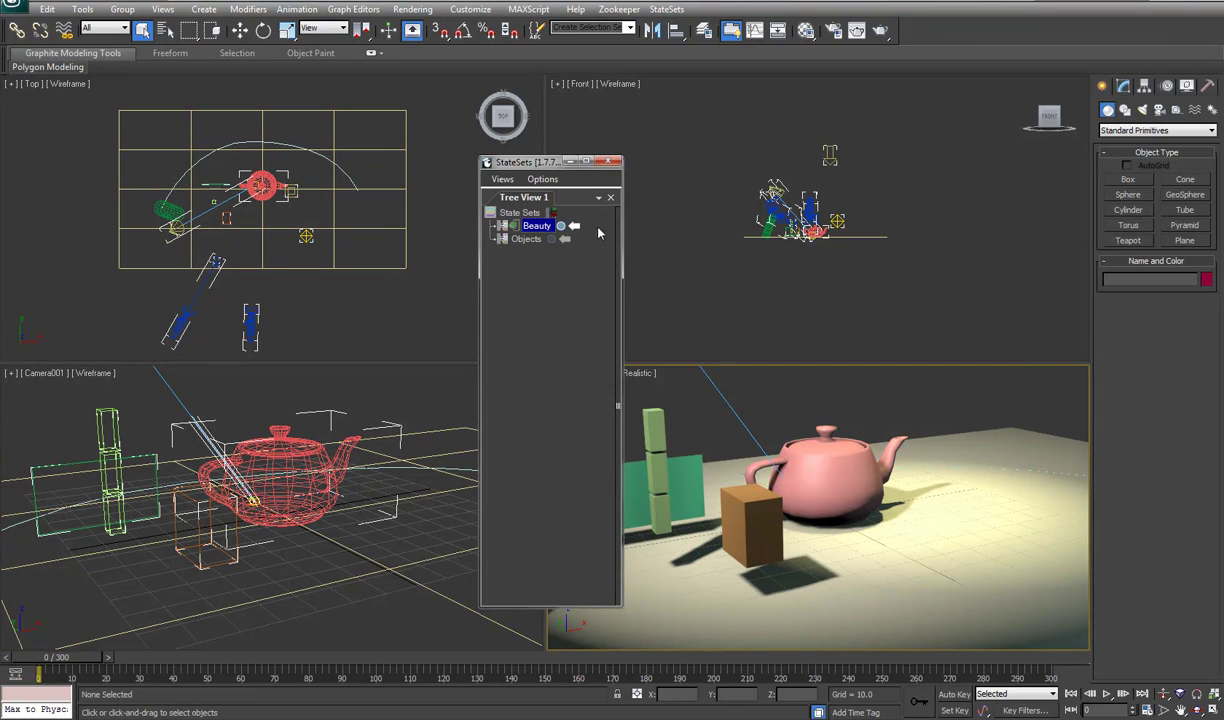
Turn off Enable Final Gather in Render Setup's indirect illumination settings
{"action": "left_click", "coordinate": [832, 31]}
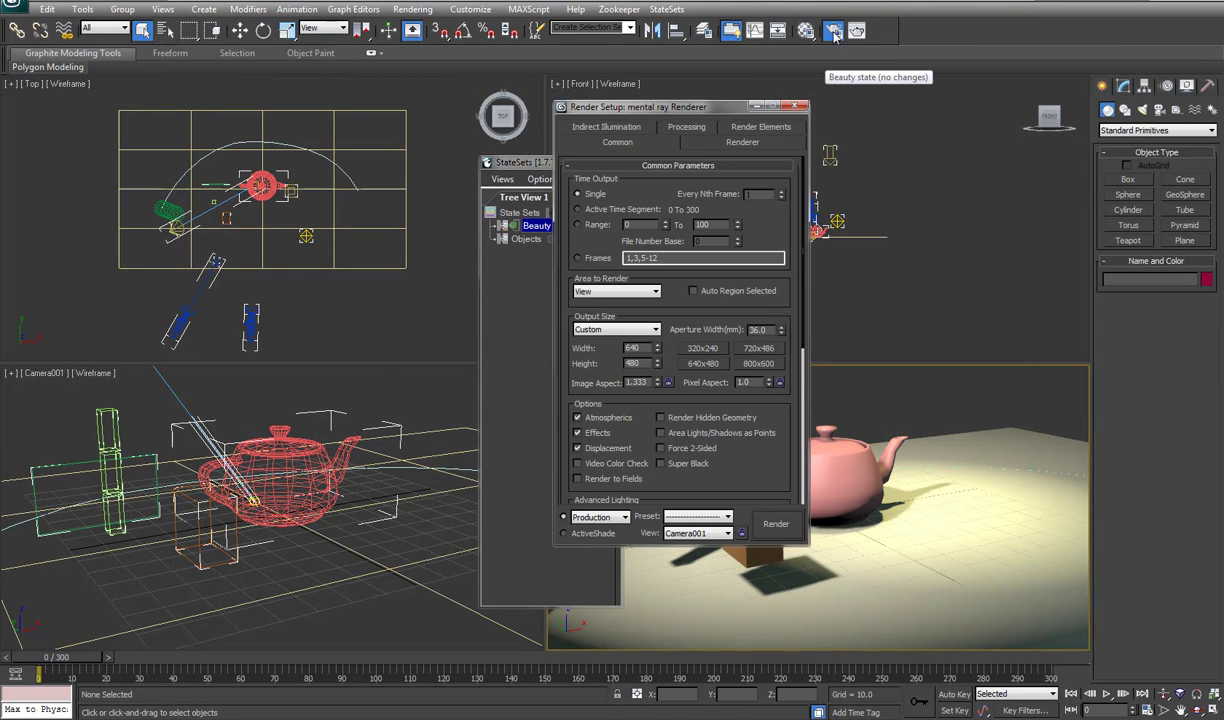
{"action": "left_click", "coordinate": [606, 128]}
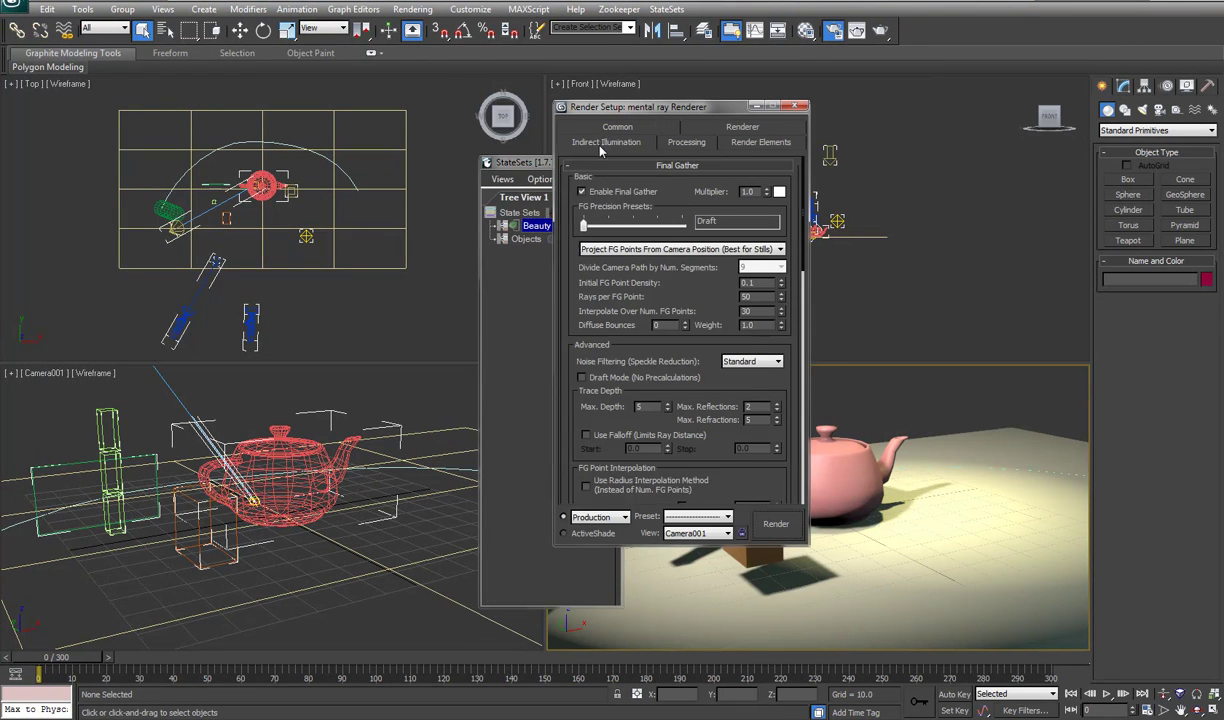
{"action": "left_click", "coordinate": [801, 106]}
Stop recording the Beauty state and check its recorded changes
{"action": "left_click", "coordinate": [562, 230]}
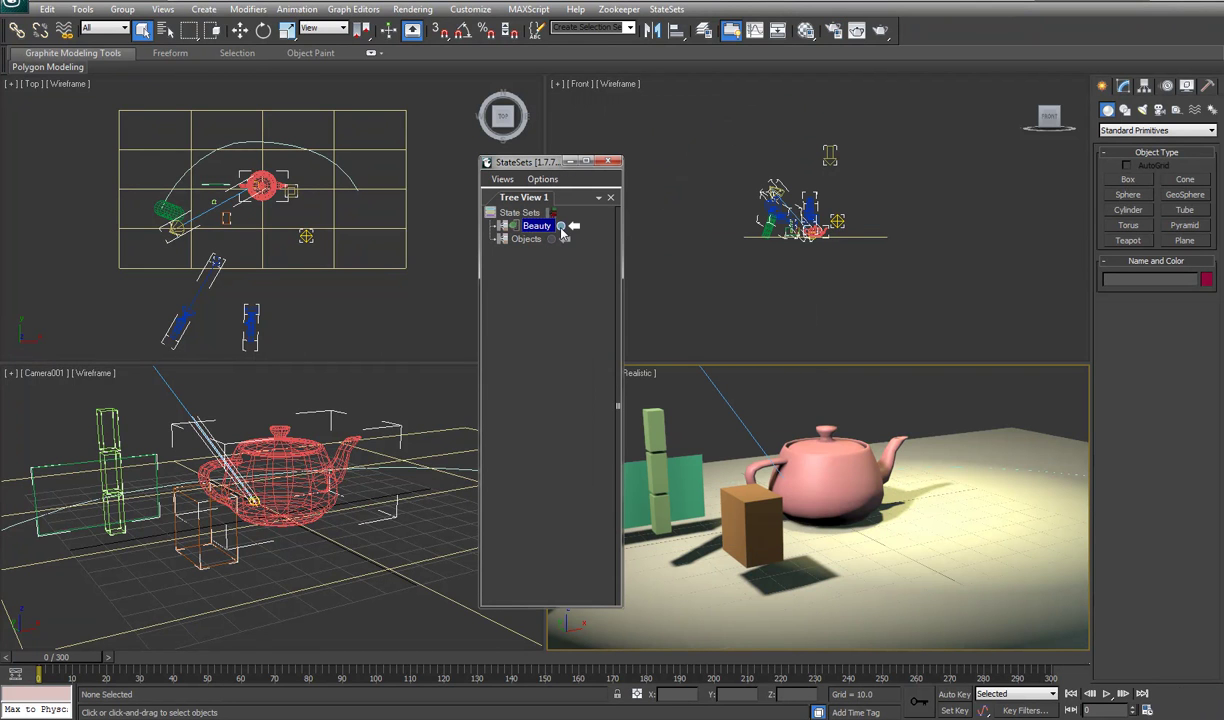
{"action": "left_click", "coordinate": [490, 228]}
{"action": "left_click", "coordinate": [490, 228]}
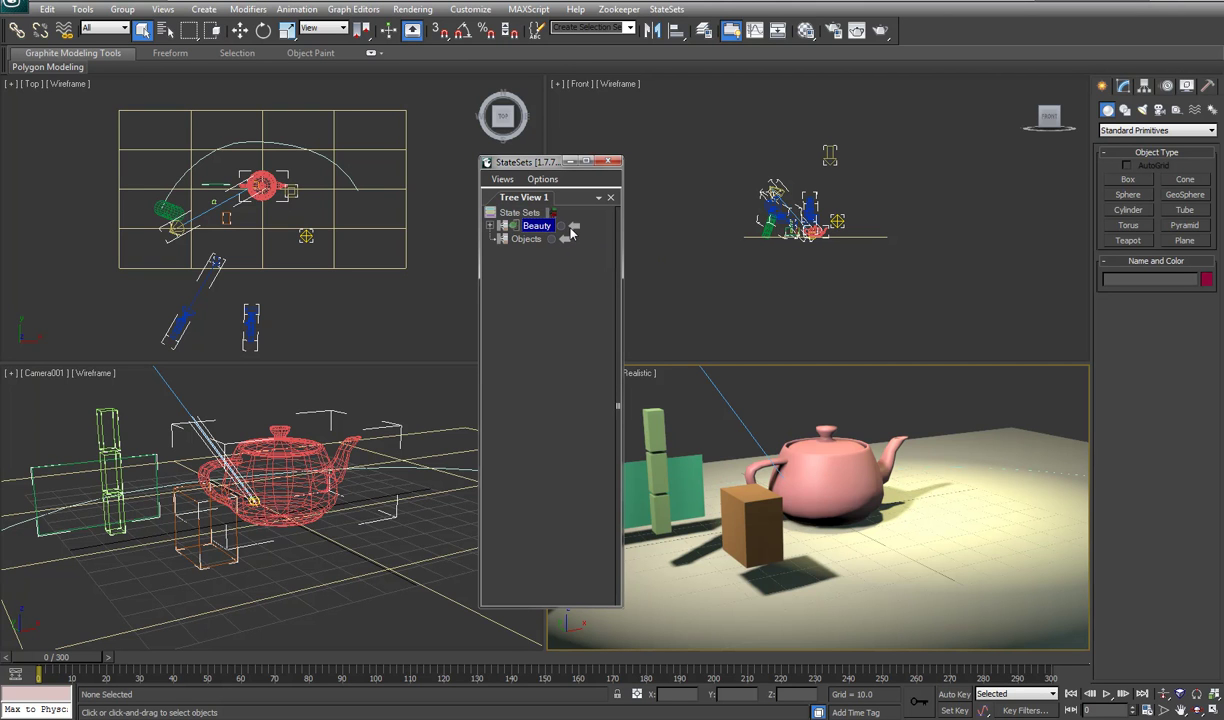
Render Camera001, cancel, and re-render it with Final Gather disabled, keeping State Sets in front
{"action": "left_click", "coordinate": [882, 31]}
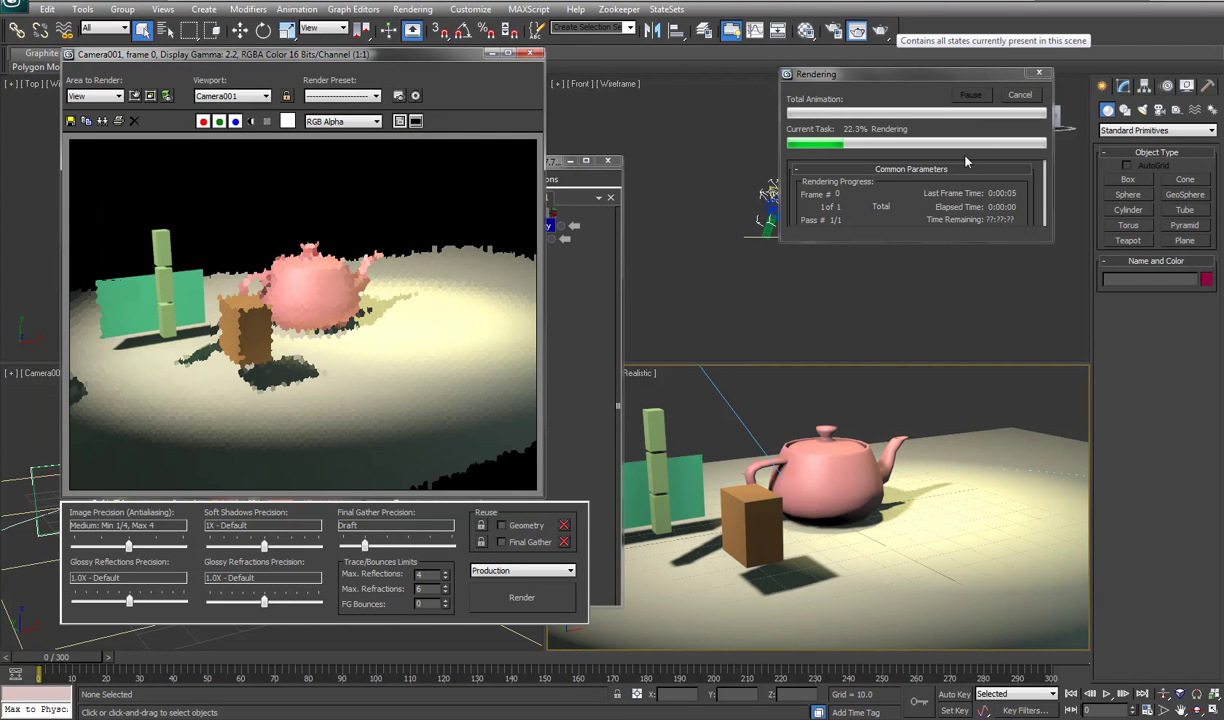
{"action": "left_click", "coordinate": [1020, 97]}
{"action": "left_click", "coordinate": [551, 224]}
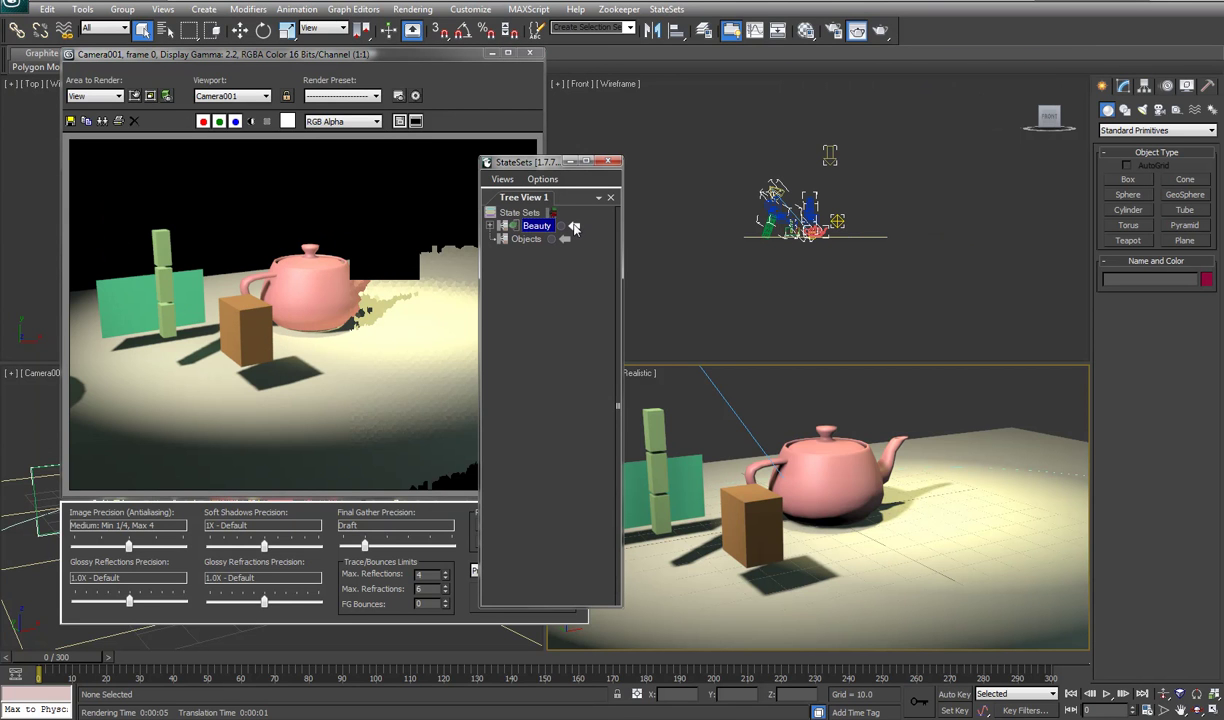
{"action": "left_click", "coordinate": [881, 33]}
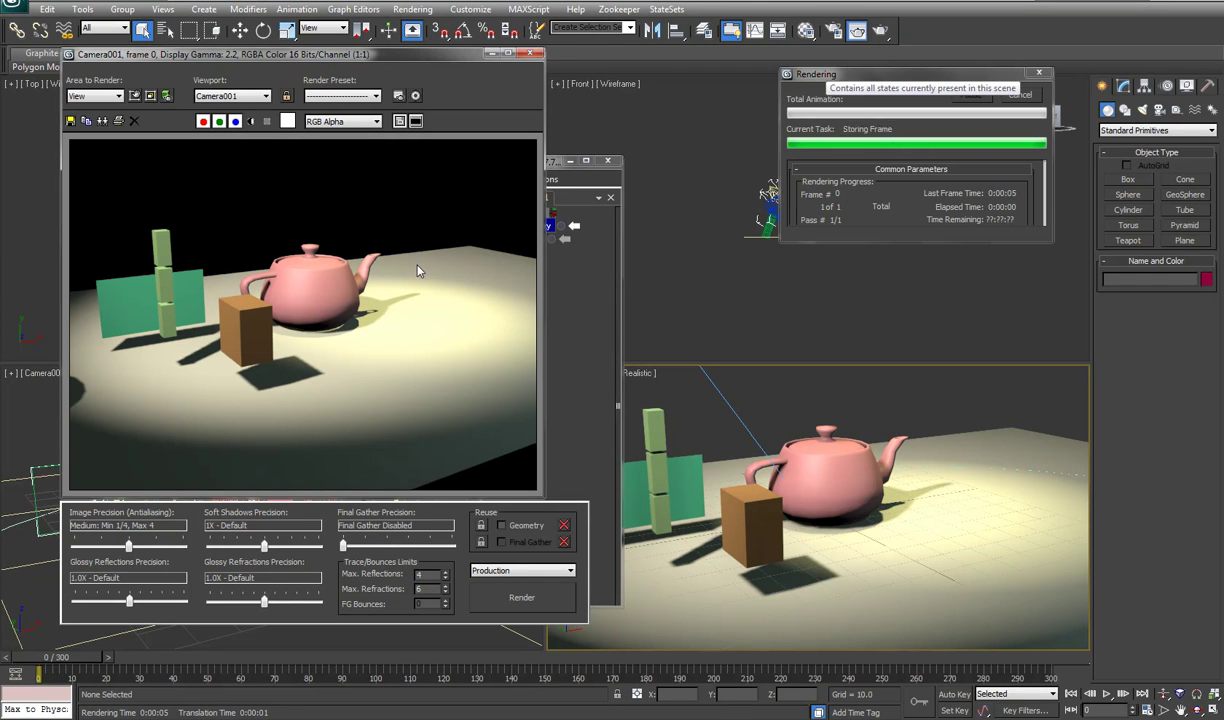
{"action": "left_click", "coordinate": [578, 230]}
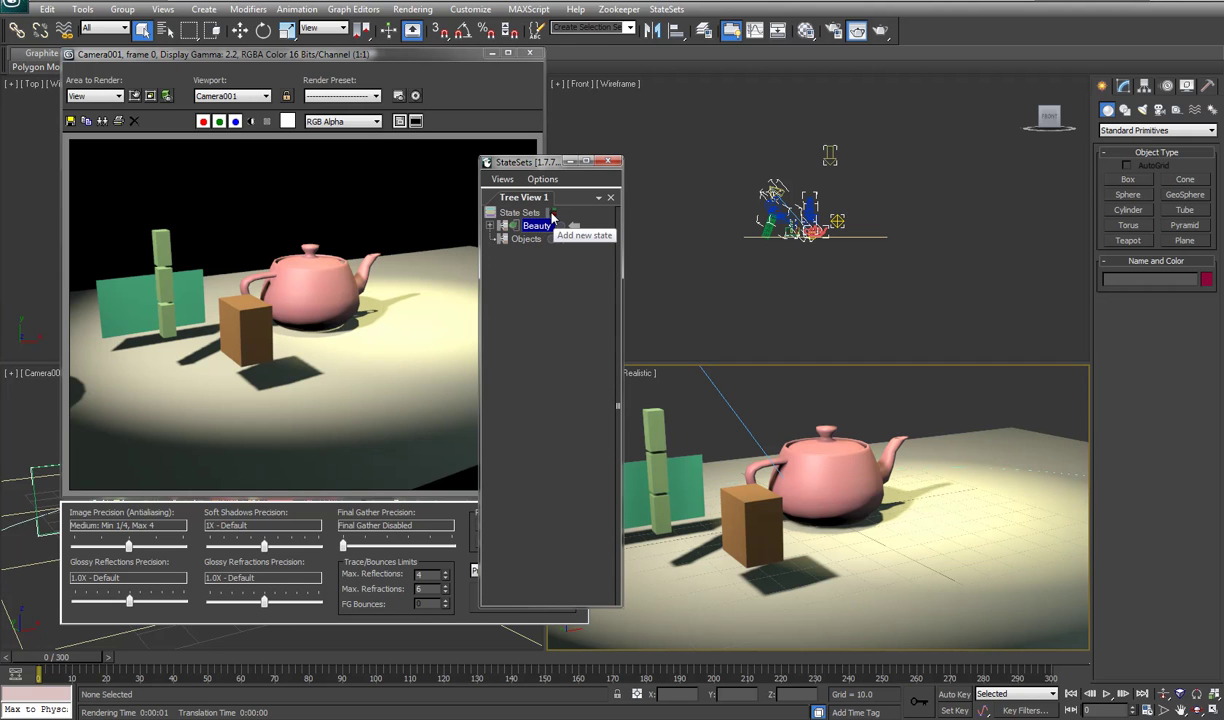
Add State03, rename it 'AO', record into it, and bring up the Material Editor
{"action": "left_click", "coordinate": [552, 216]}
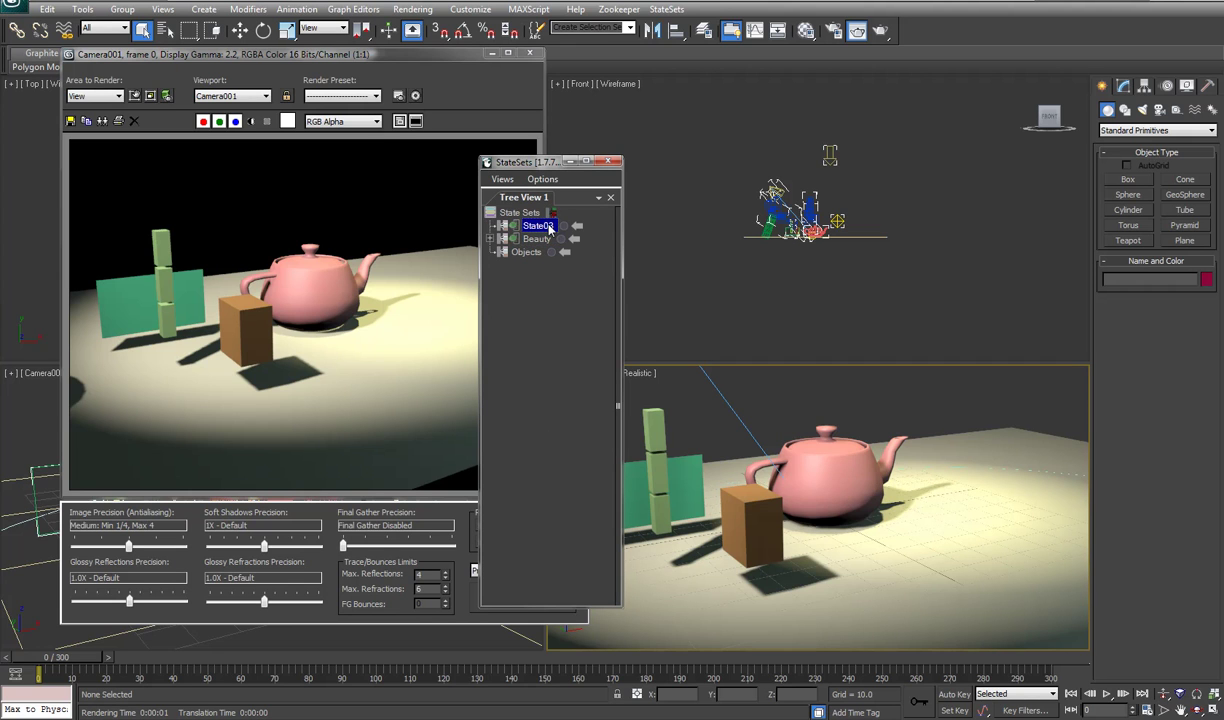
{"action": "left_click", "coordinate": [548, 228]}
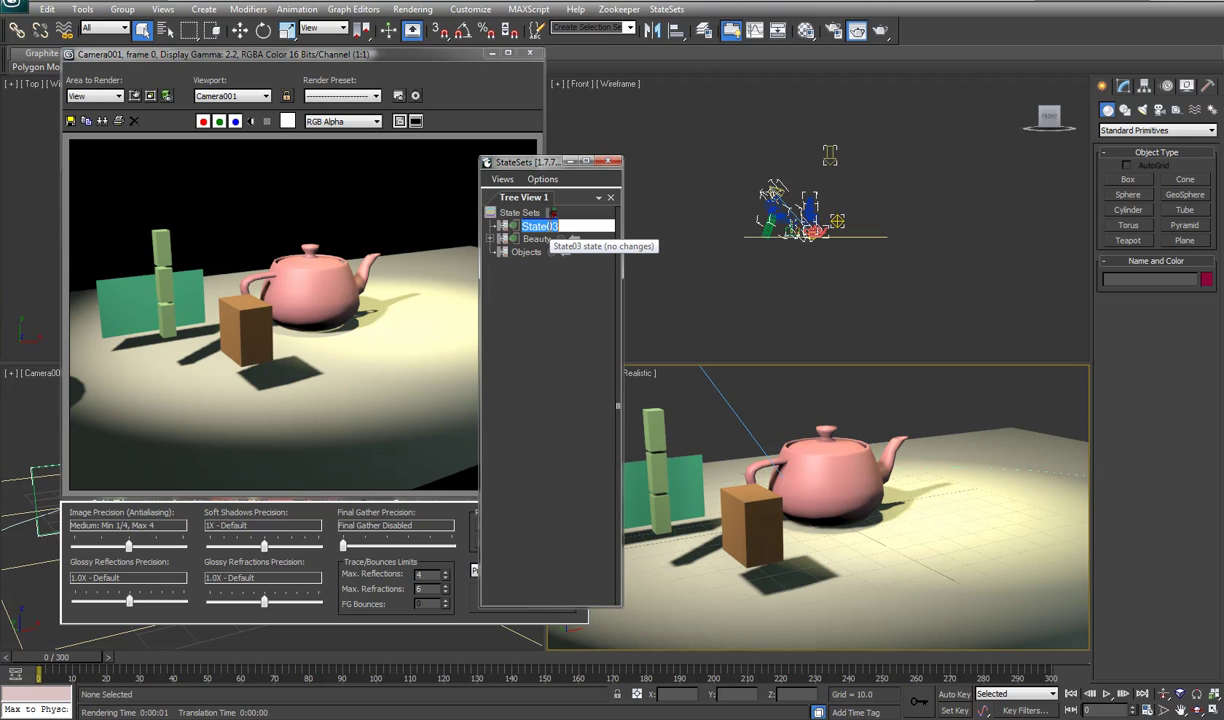
{"action": "type", "text": "AO"}
{"action": "key", "text": "Return"}
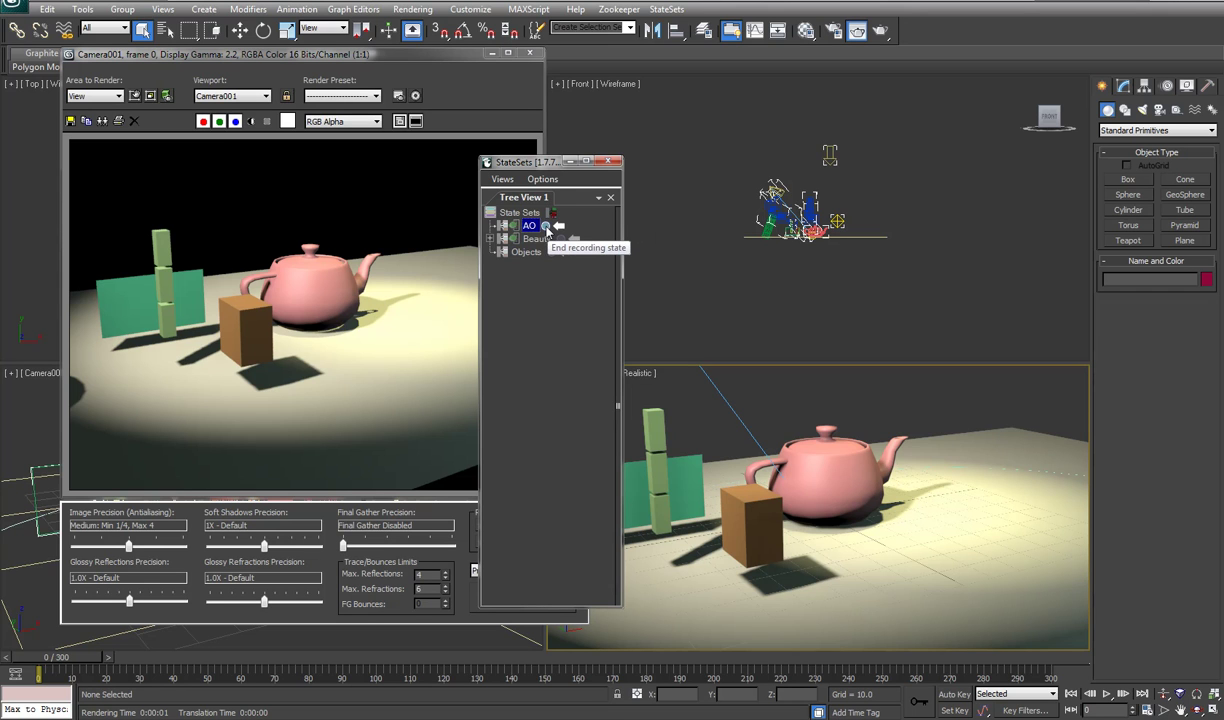
{"action": "left_click", "coordinate": [546, 228]}
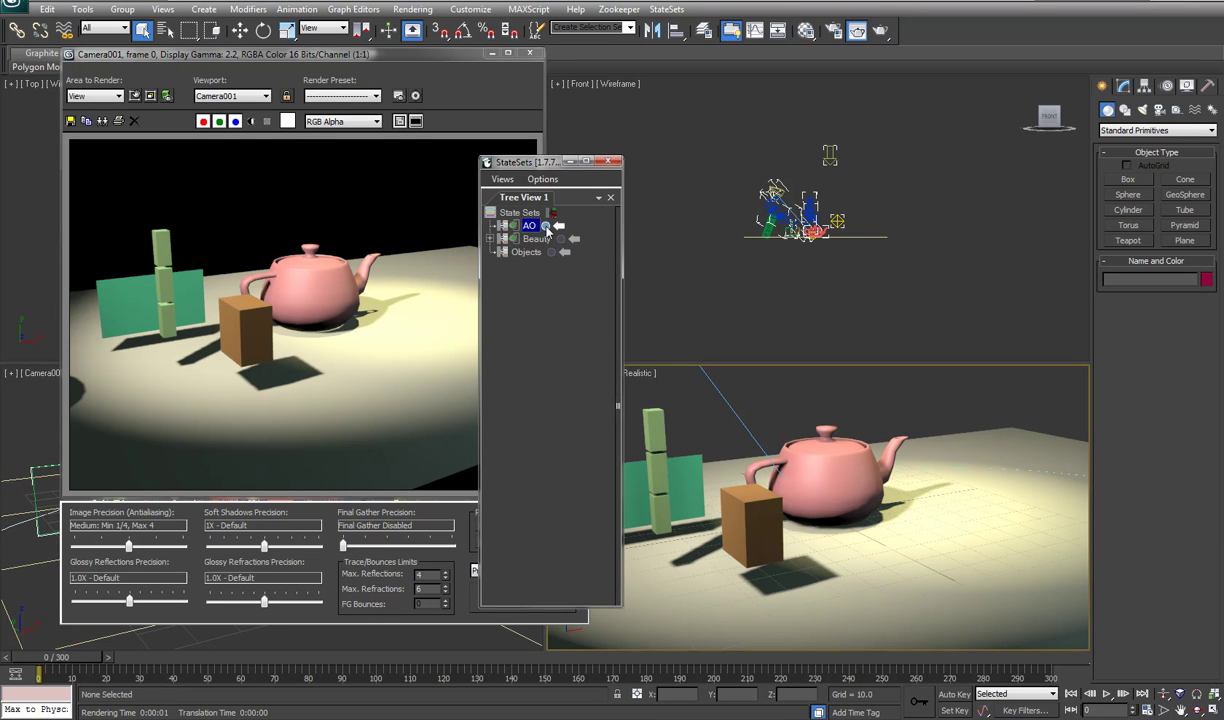
{"action": "key", "text": "m"}
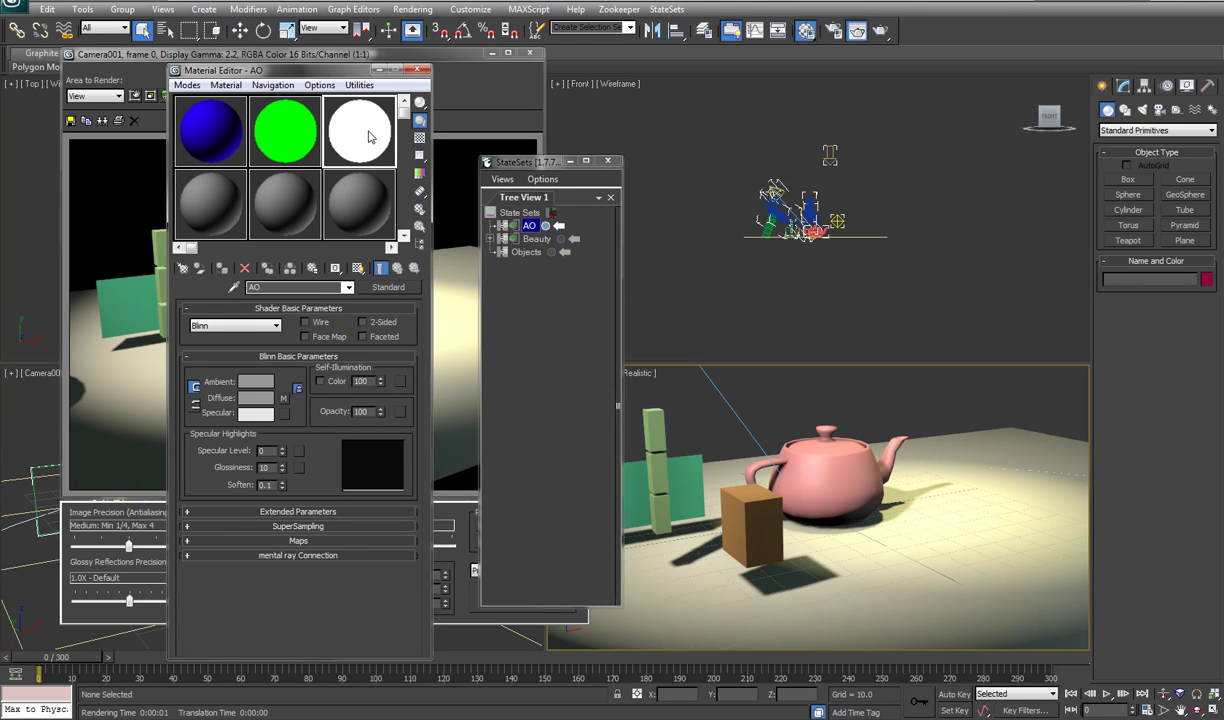
Pick the white AO material and bring Render Setup's translator options into view
{"action": "left_click", "coordinate": [282, 130]}
{"action": "left_click", "coordinate": [355, 137]}
{"action": "left_click", "coordinate": [838, 32]}
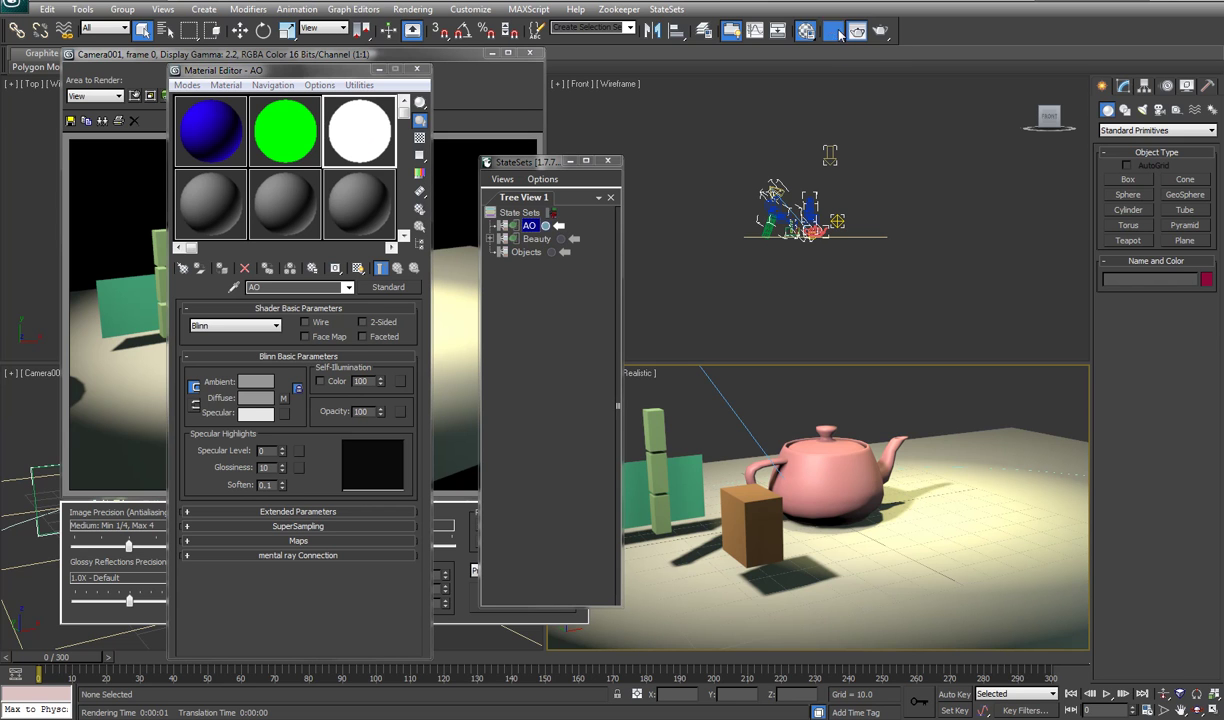
{"action": "left_click_drag", "start_coordinate": [665, 105], "coordinate": [813, 88]}
{"action": "left_click", "coordinate": [868, 119]}
{"action": "left_click", "coordinate": [868, 104]}
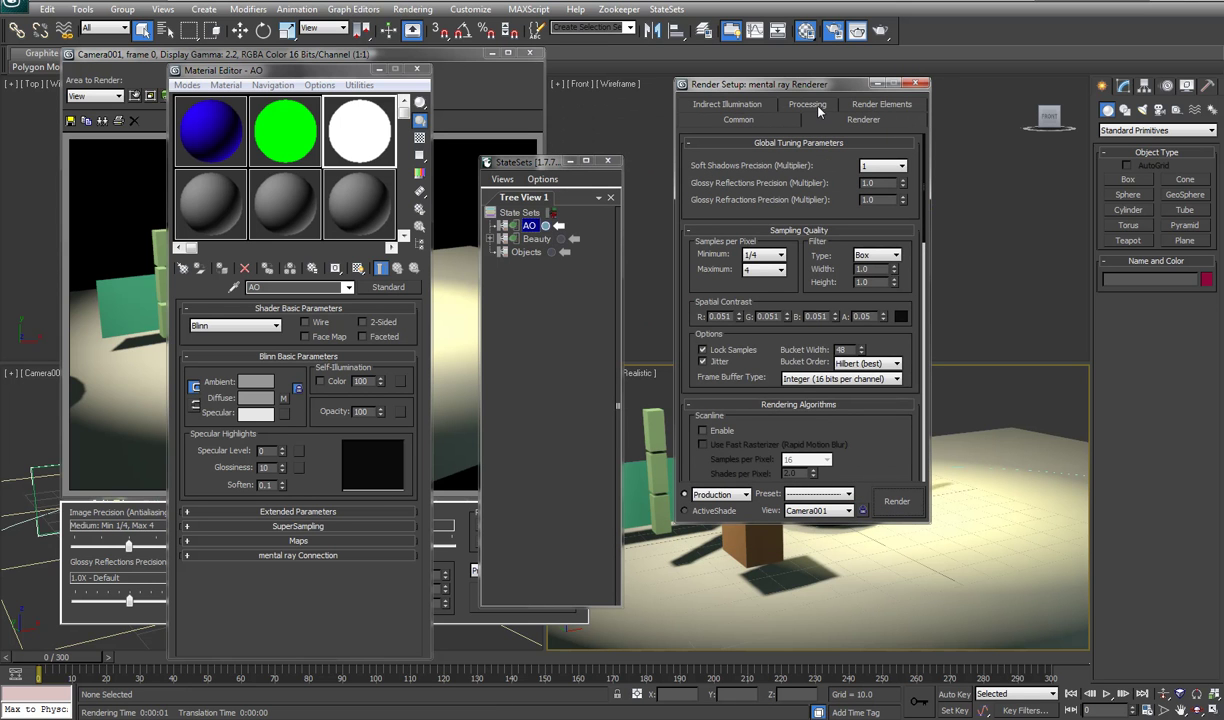
{"action": "left_click", "coordinate": [785, 105]}
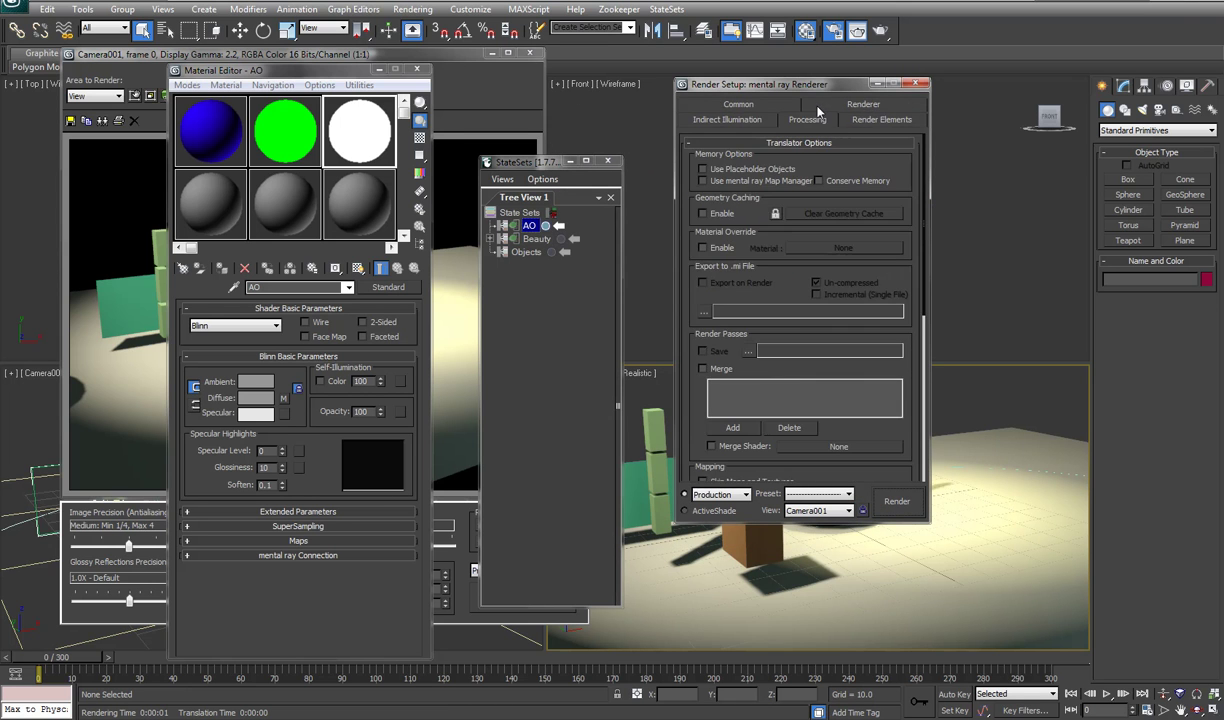
Enable Material Override with the AO material as an instance and render the occlusion pass
{"action": "left_click", "coordinate": [702, 247]}
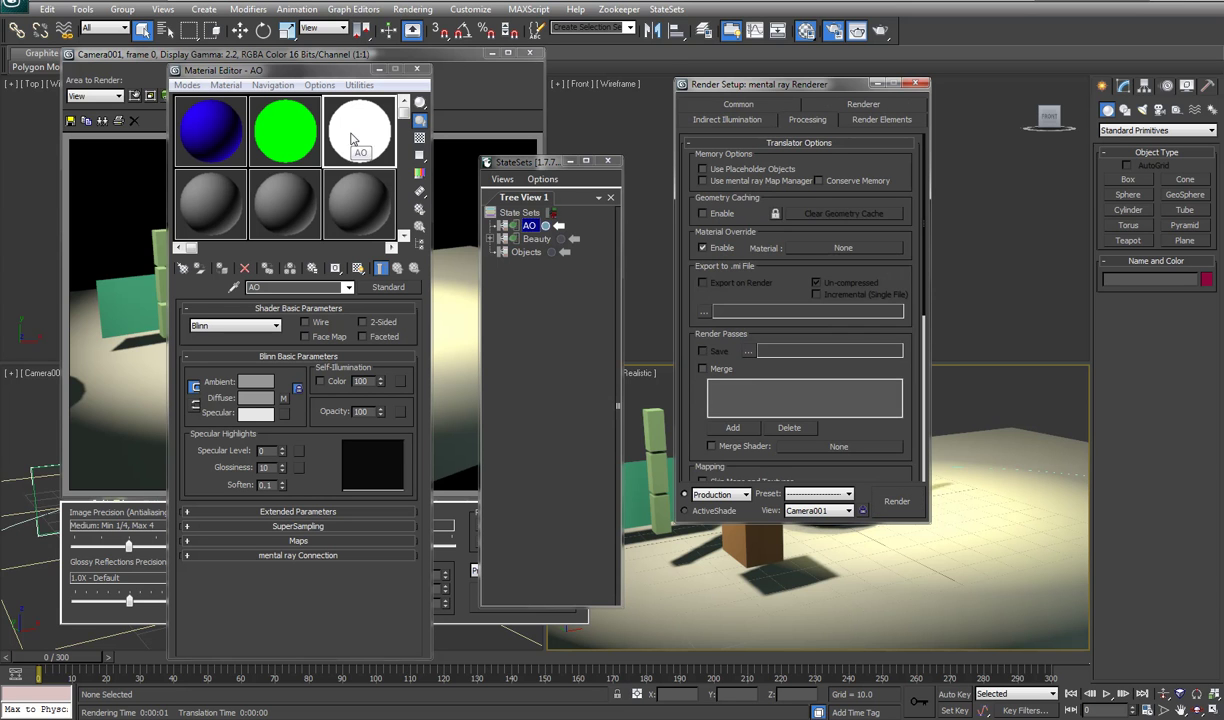
{"action": "left_click_drag", "start_coordinate": [356, 128], "coordinate": [805, 242]}
{"action": "left_click", "coordinate": [772, 347]}
{"action": "left_click", "coordinate": [897, 501]}
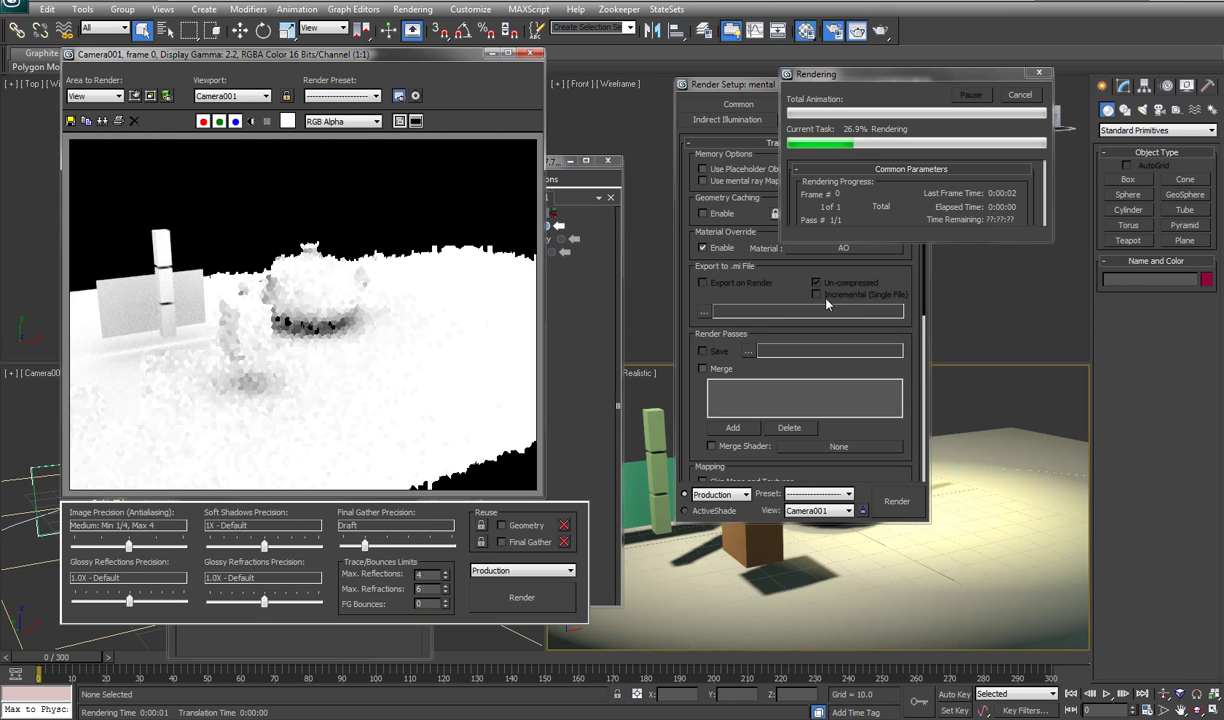
Cancel the render, disable Final Gather, re-render the AO pass, and close Render Setup
{"action": "left_click", "coordinate": [1020, 96]}
{"action": "left_click", "coordinate": [716, 120]}
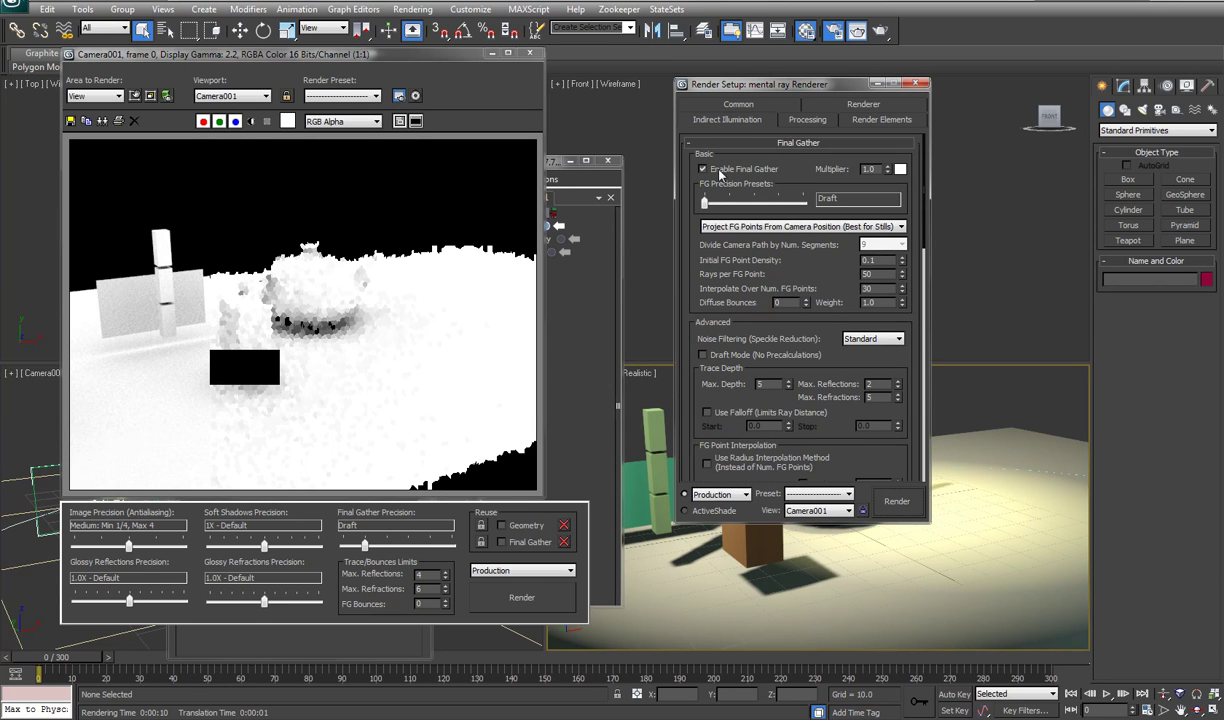
{"action": "left_click", "coordinate": [720, 171]}
{"action": "left_click", "coordinate": [522, 595]}
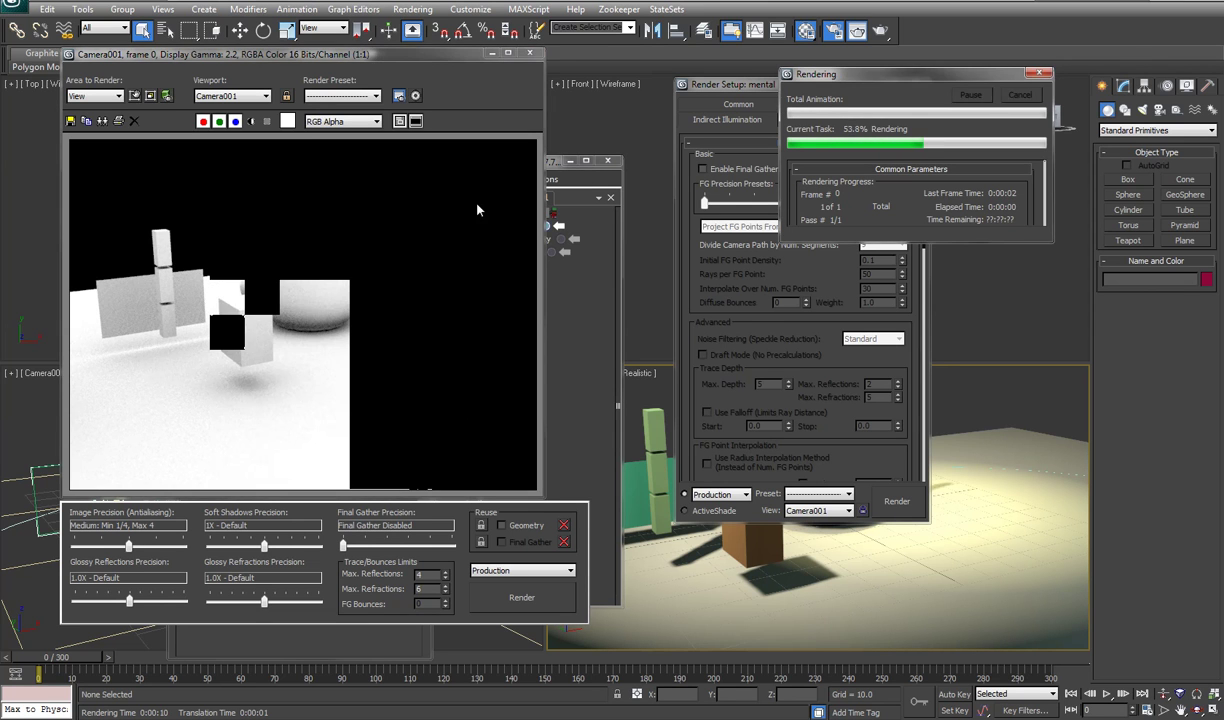
{"action": "left_click", "coordinate": [590, 233]}
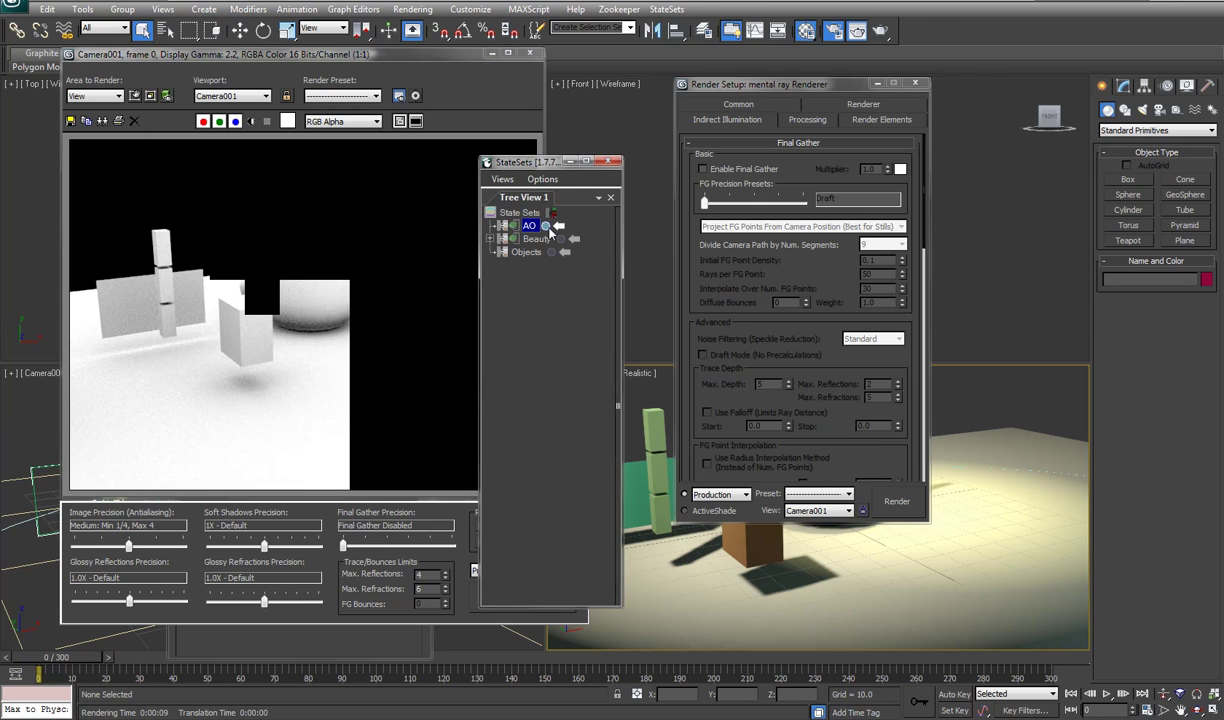
{"action": "left_click", "coordinate": [549, 229]}
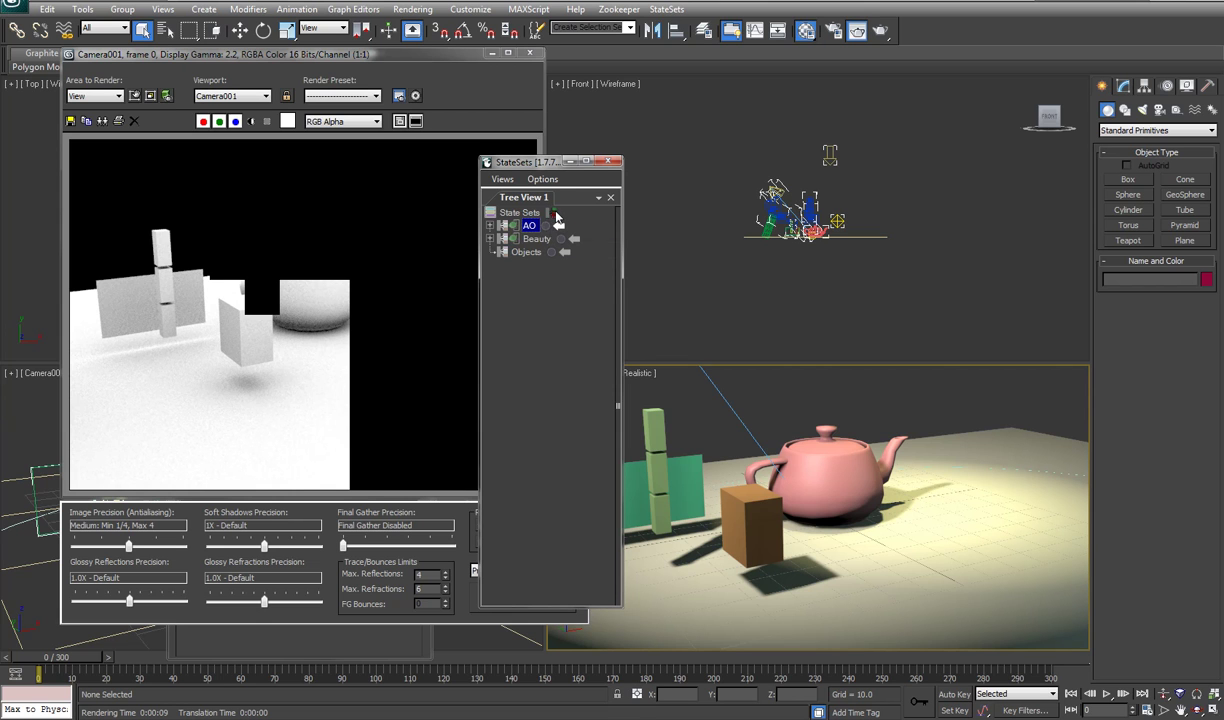
Add State04, rename it 'Teapot', close the rendered frame, and move State Sets up
{"action": "left_click", "coordinate": [555, 216]}
{"action": "double_click", "coordinate": [547, 227]}
{"action": "type", "text": "Teapot"}
{"action": "key", "text": "Return"}
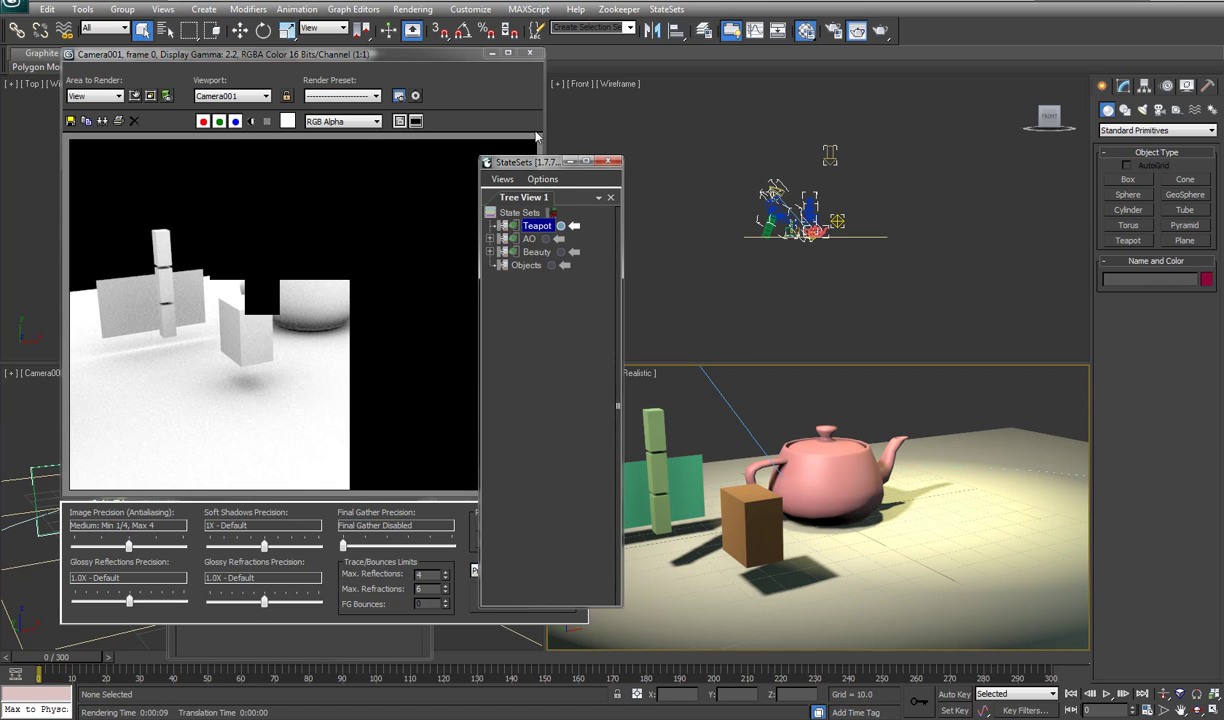
{"action": "left_click", "coordinate": [529, 52]}
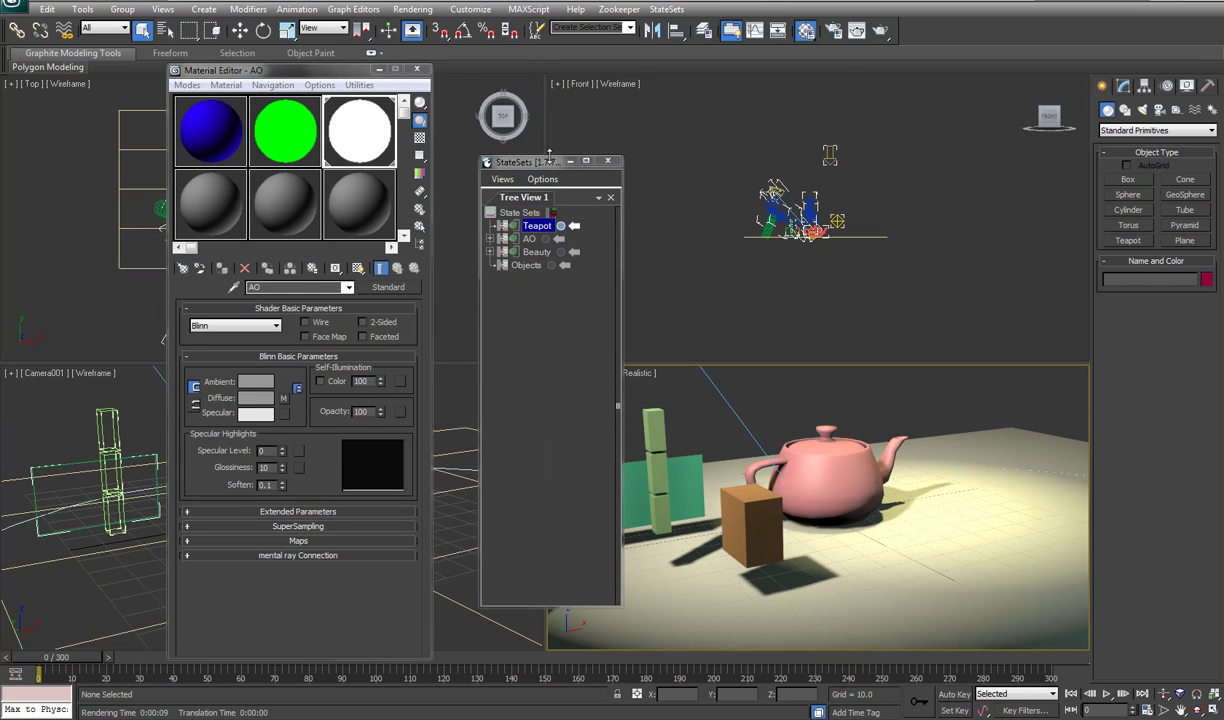
{"action": "left_click_drag", "start_coordinate": [550, 164], "coordinate": [505, 88]}
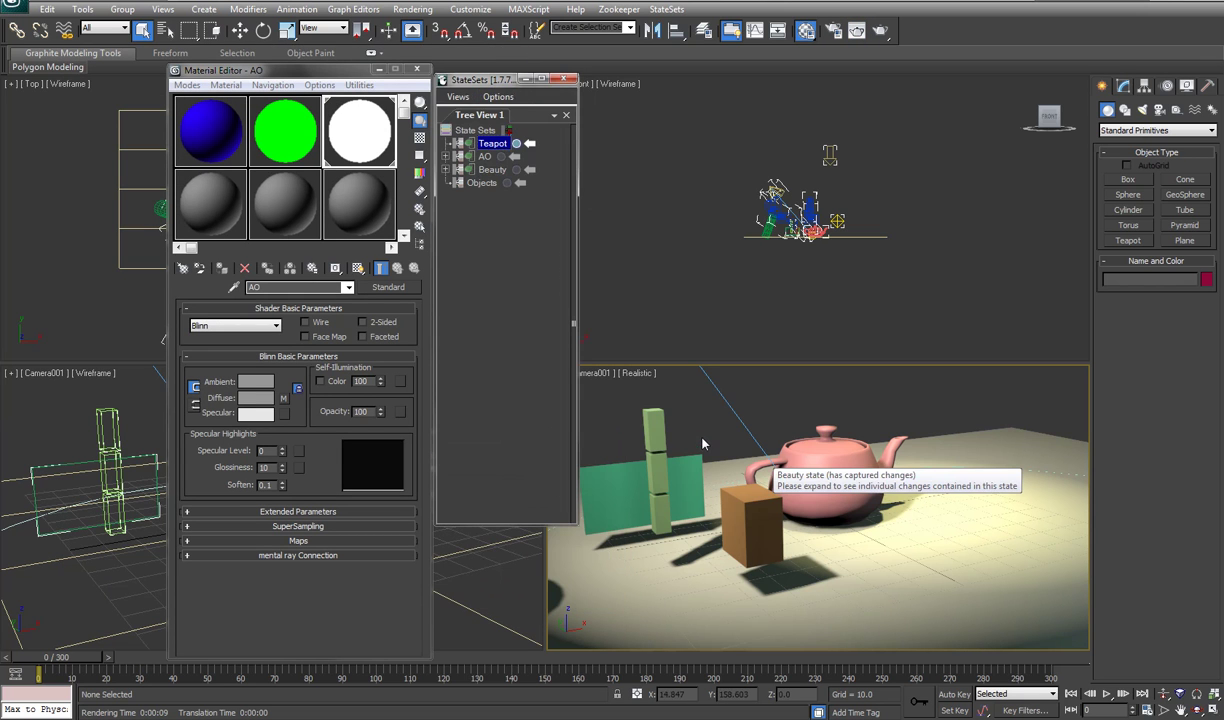
Isolate the teapot, stop recording, and toggle the Teapot state off to show the full scene
{"action": "left_click", "coordinate": [826, 476]}
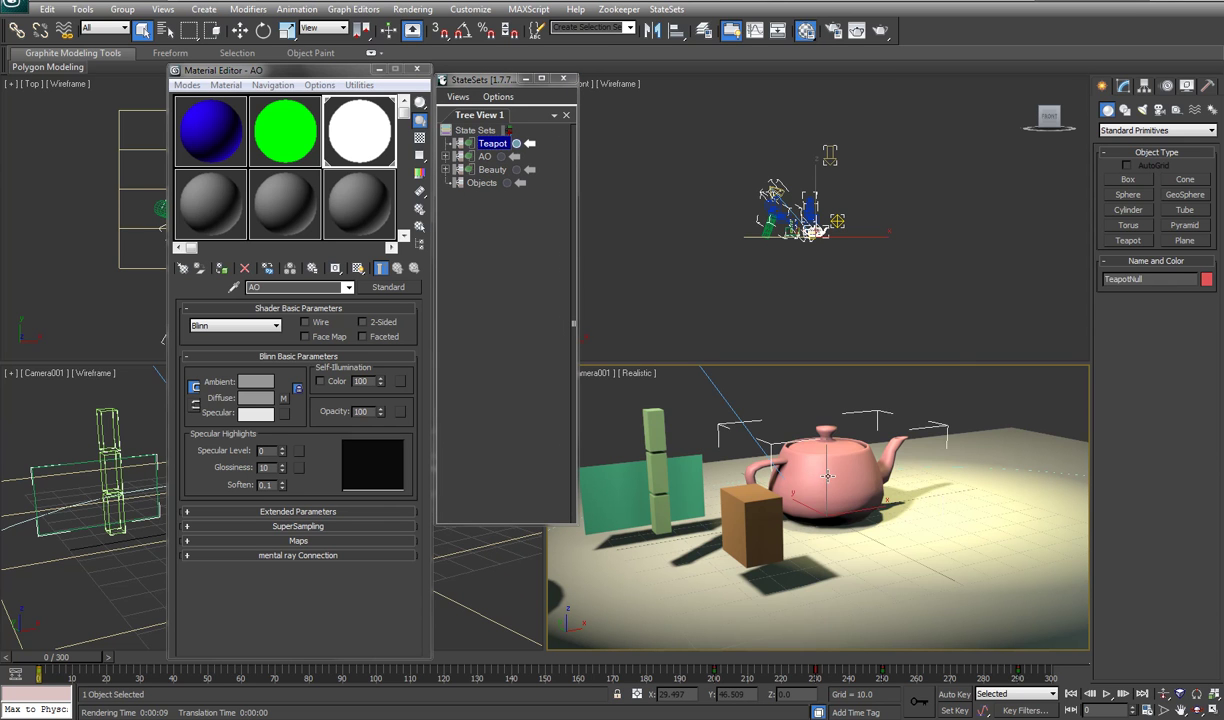
{"action": "right_click", "coordinate": [828, 482]}
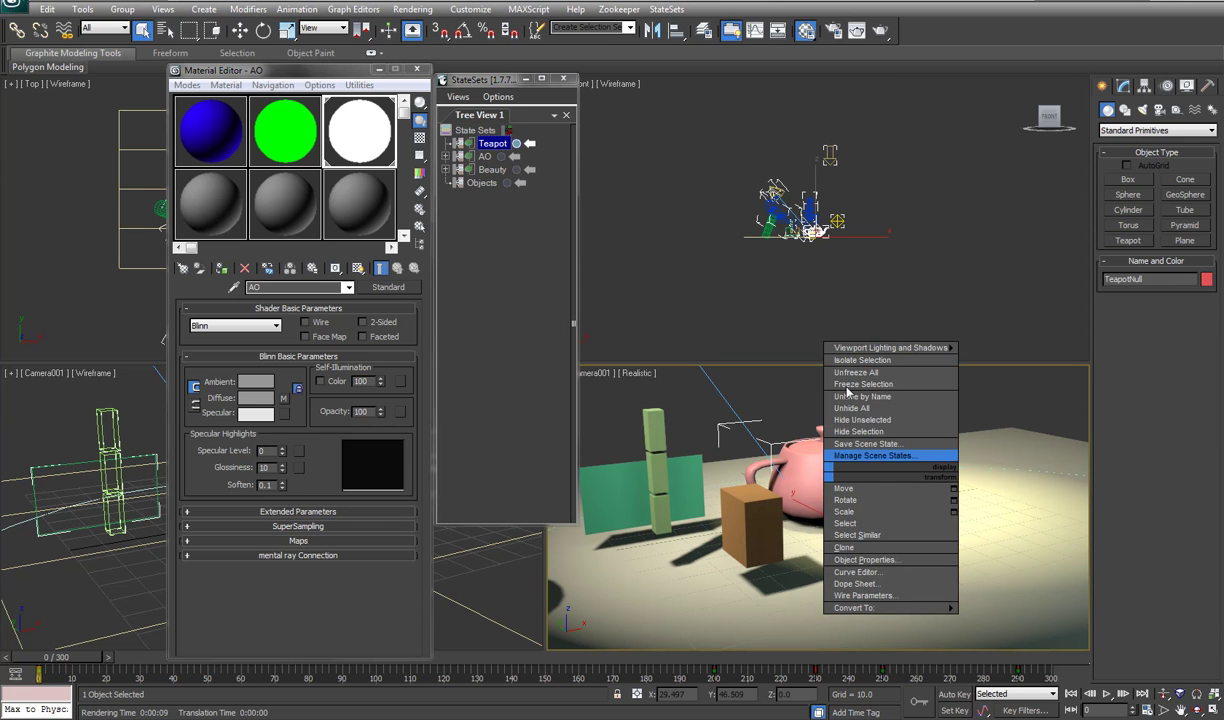
{"action": "left_click", "coordinate": [866, 444]}
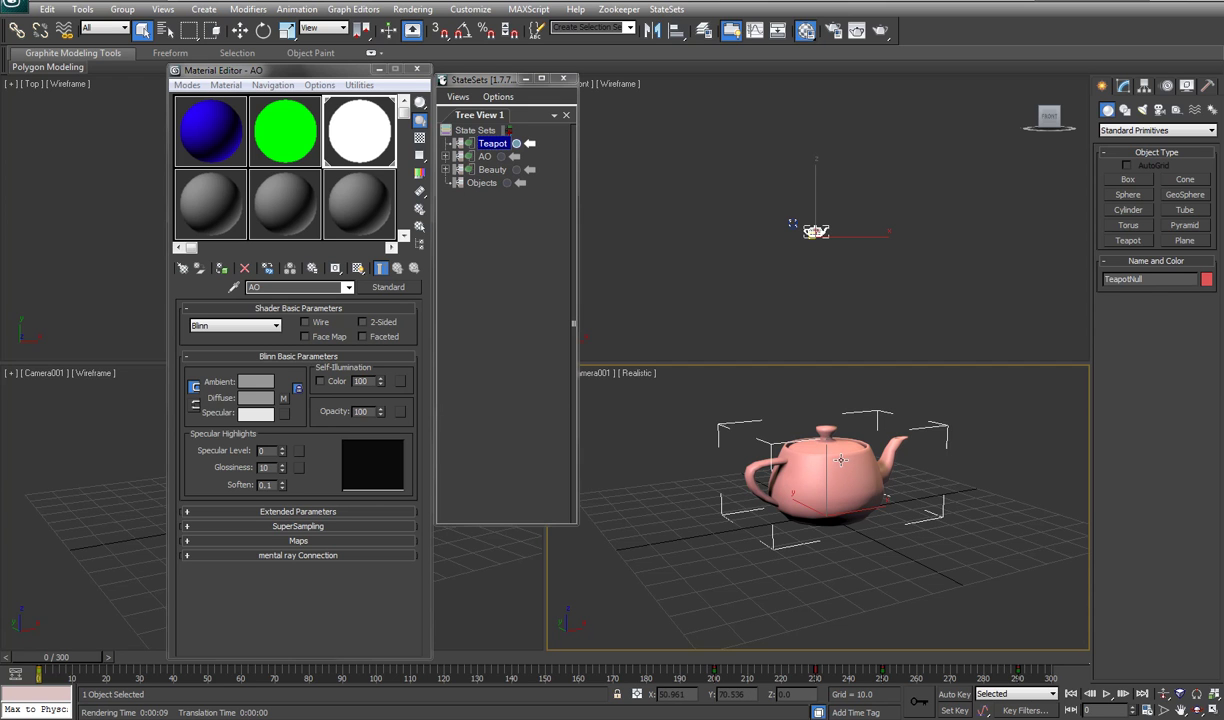
{"action": "left_click", "coordinate": [518, 146]}
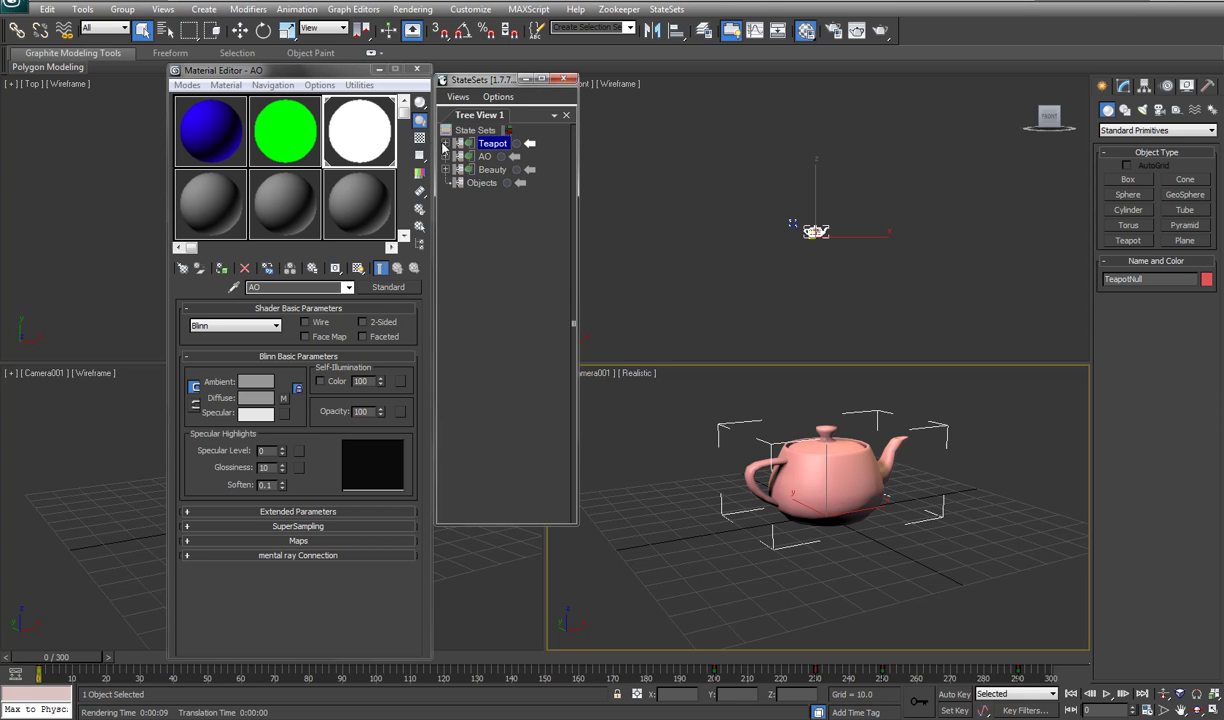
{"action": "left_click", "coordinate": [530, 146]}
{"action": "left_click", "coordinate": [530, 146]}
{"action": "left_click", "coordinate": [530, 146]}
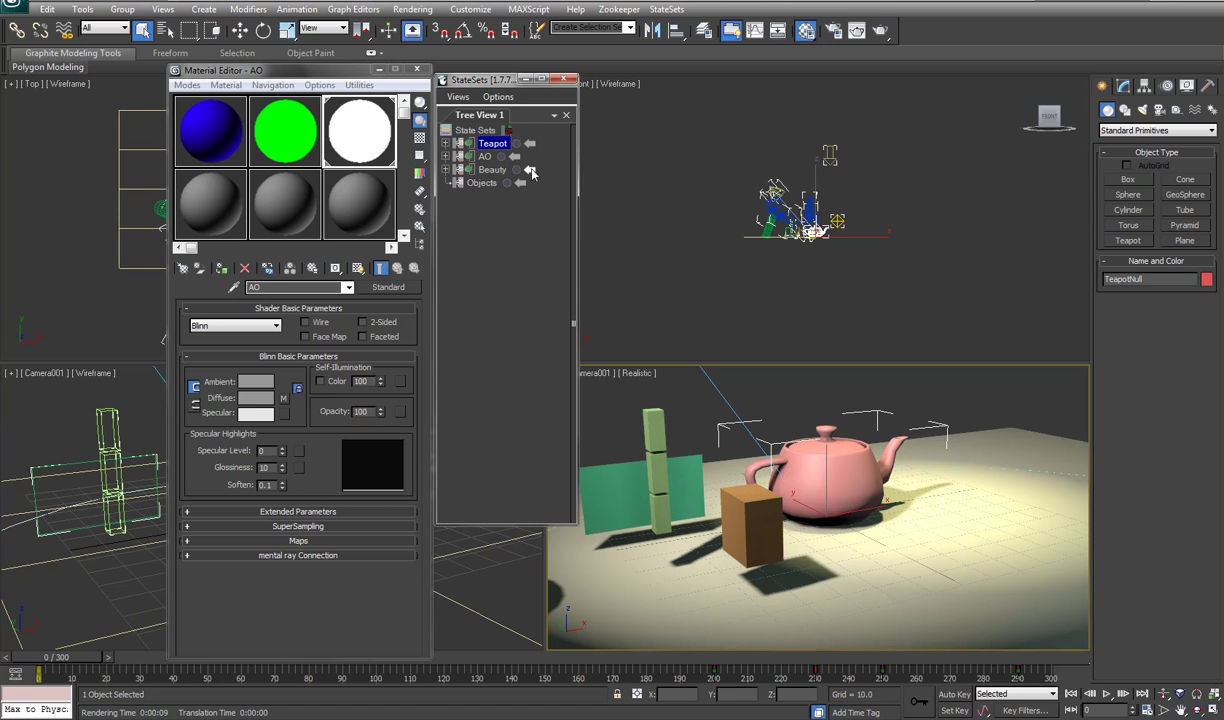
Add State05 and rename it 'Mat'
{"action": "left_click", "coordinate": [508, 132]}
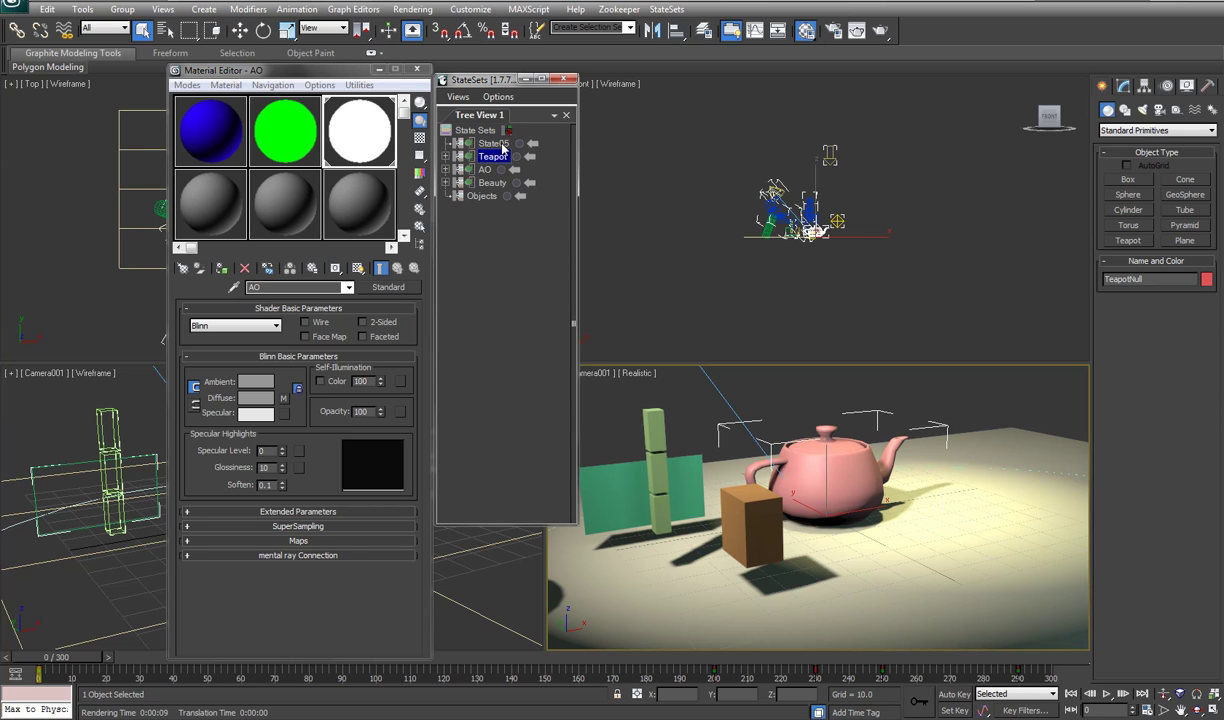
{"action": "left_click", "coordinate": [494, 143]}
{"action": "left_click", "coordinate": [504, 146]}
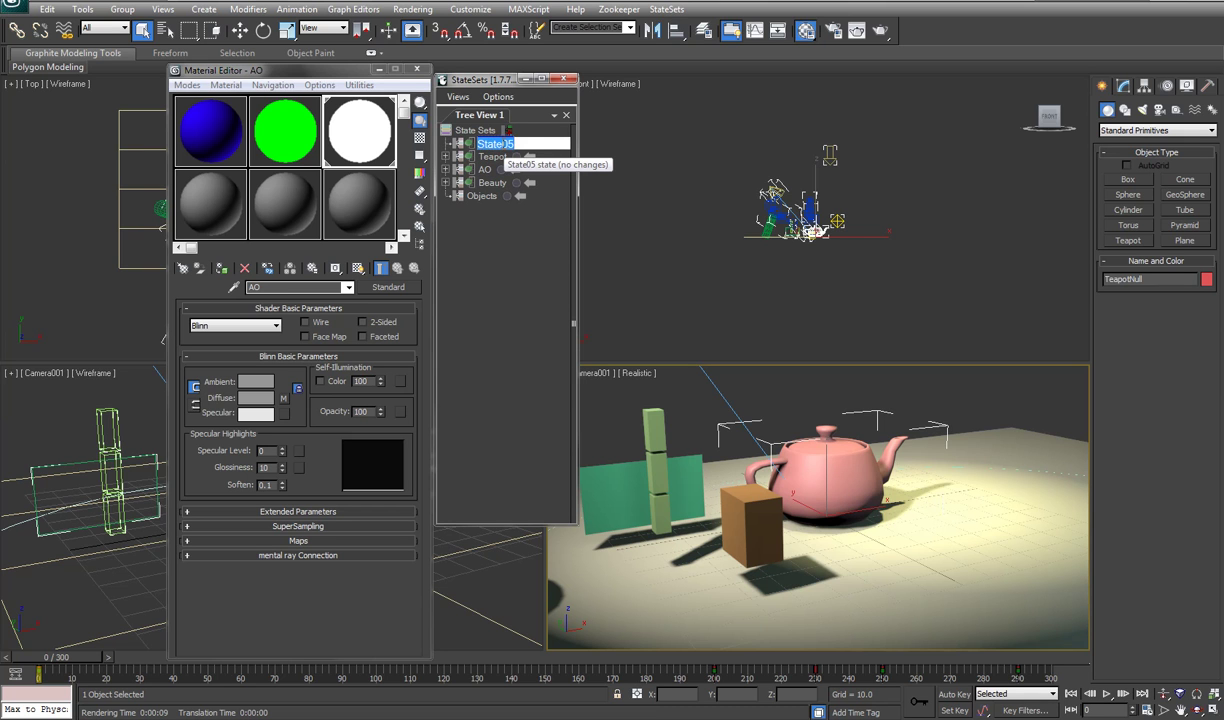
{"action": "type", "text": "Mat"}
{"action": "key", "text": "Return"}
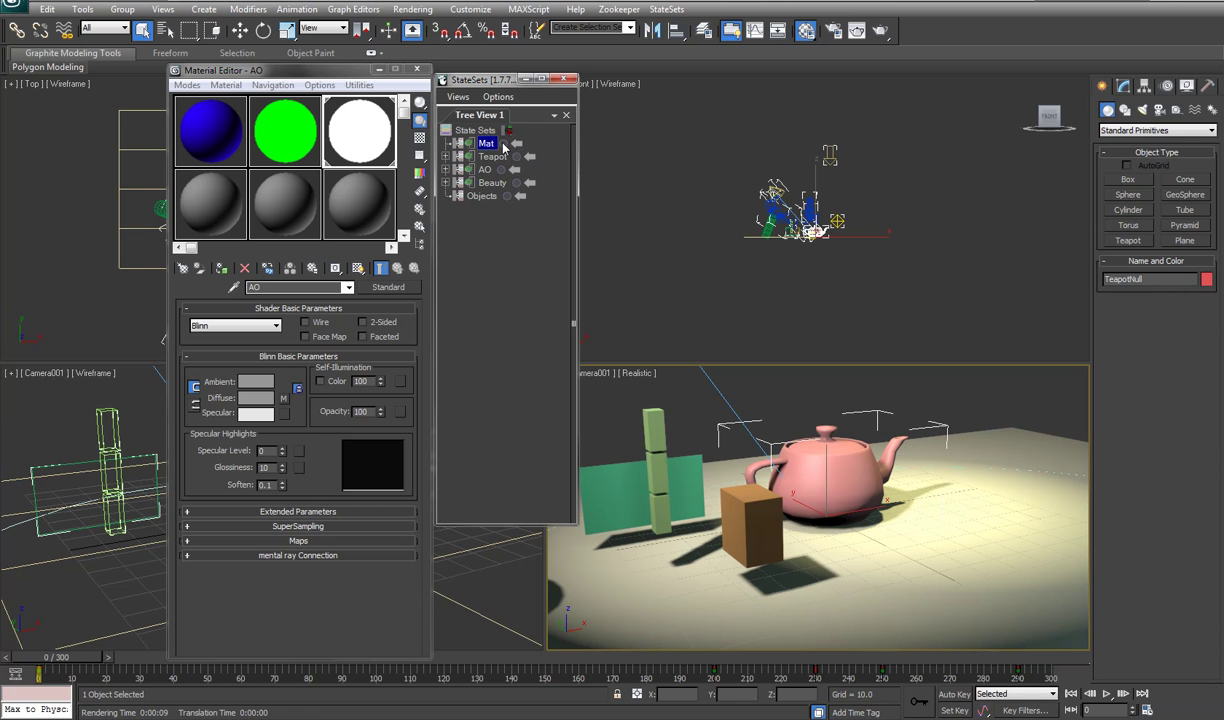
Apply the green Mat material to the teapot, then select the brown box
{"action": "key", "text": "m"}
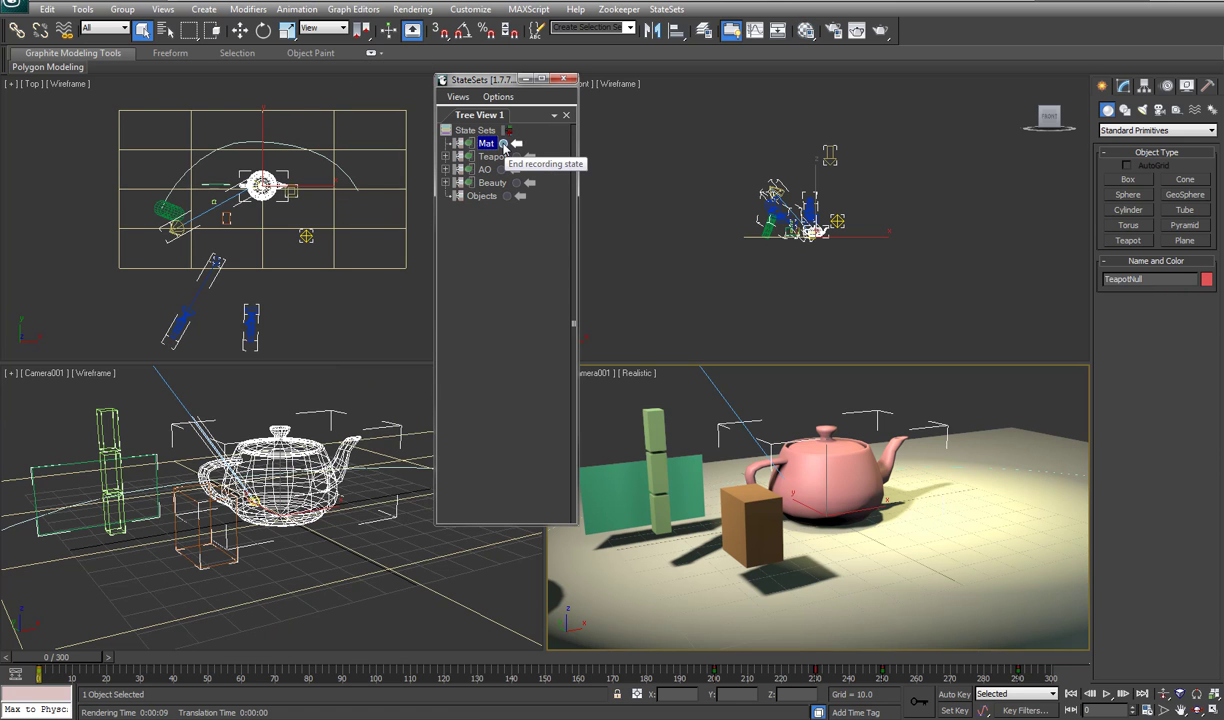
{"action": "key", "text": "m"}
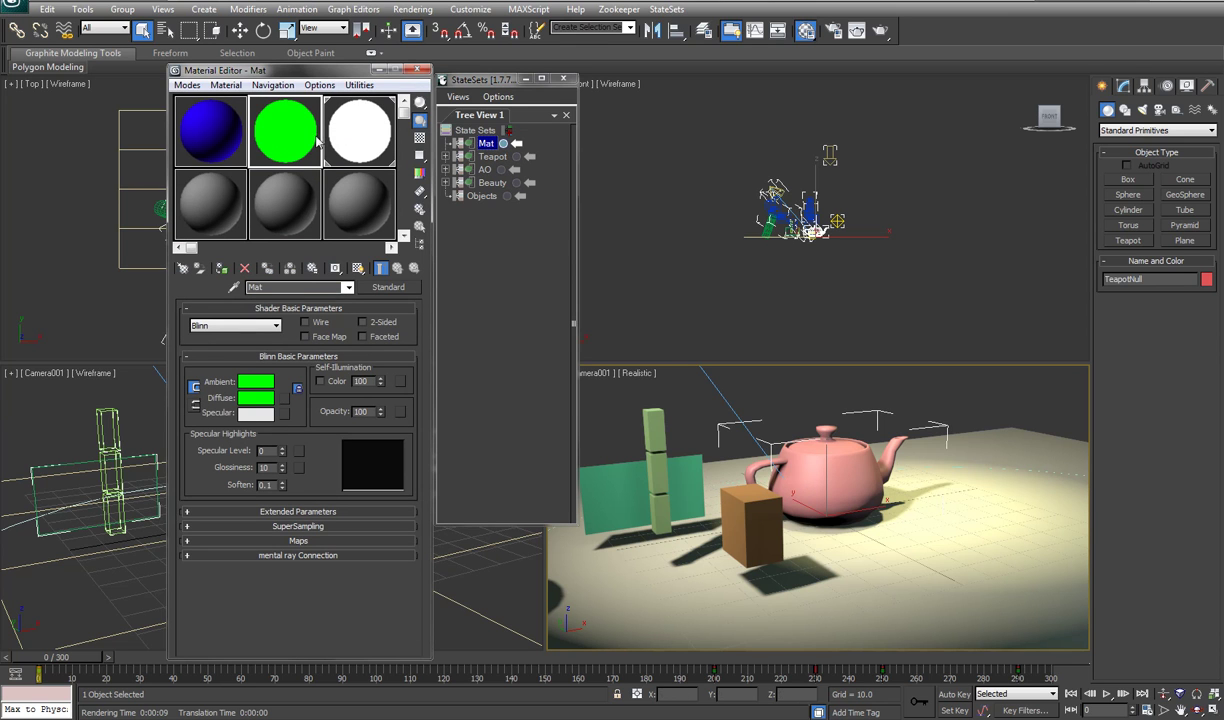
{"action": "left_click", "coordinate": [222, 268]}
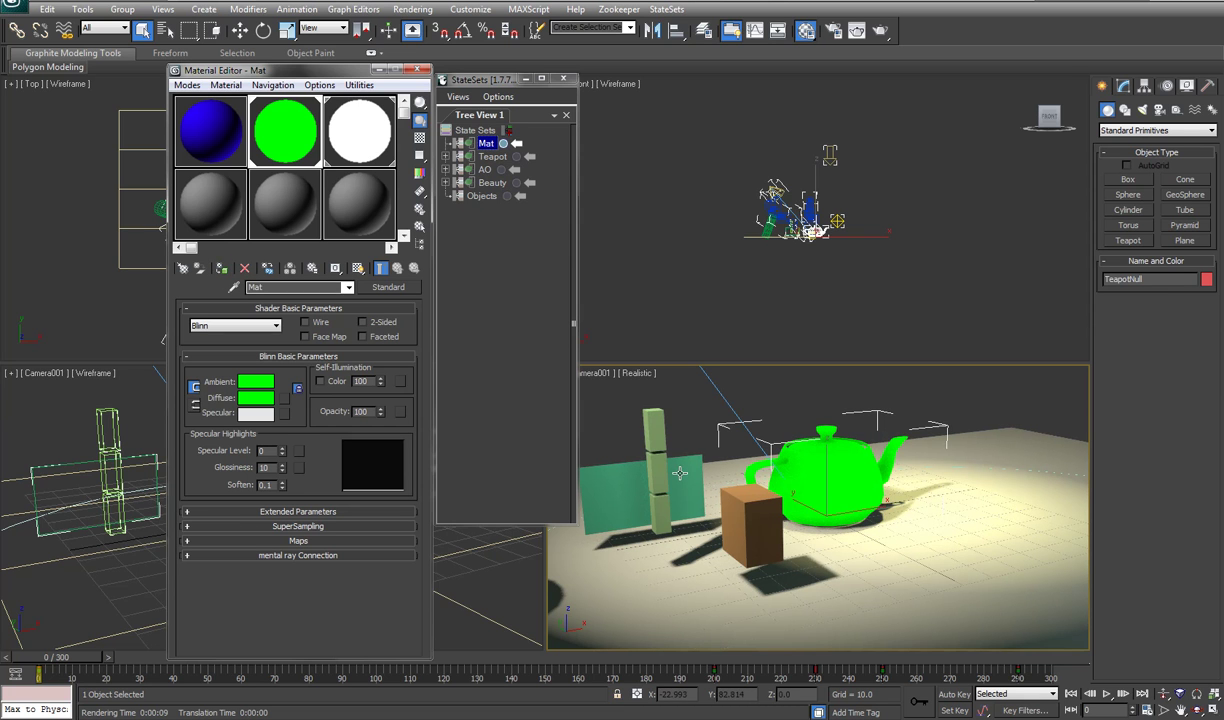
{"action": "left_click", "coordinate": [753, 517]}
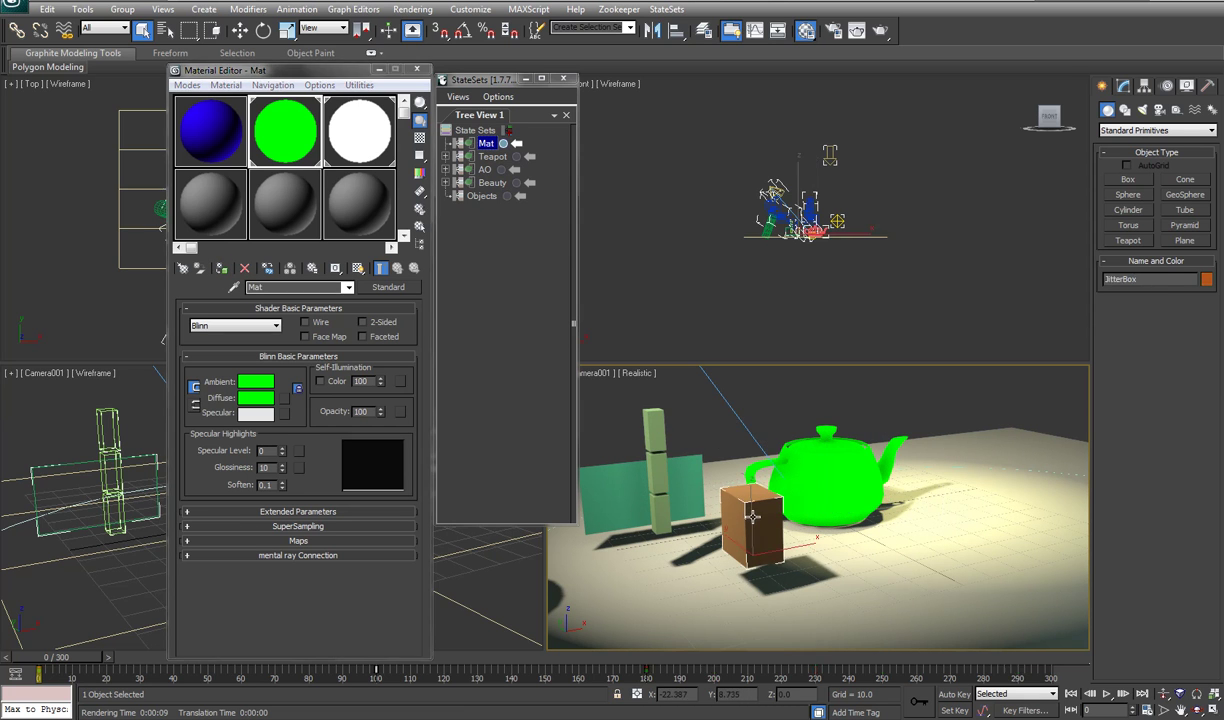
Uncheck Visible to Camera in the box's Object Properties and render the camera view
{"action": "right_click", "coordinate": [753, 517]}
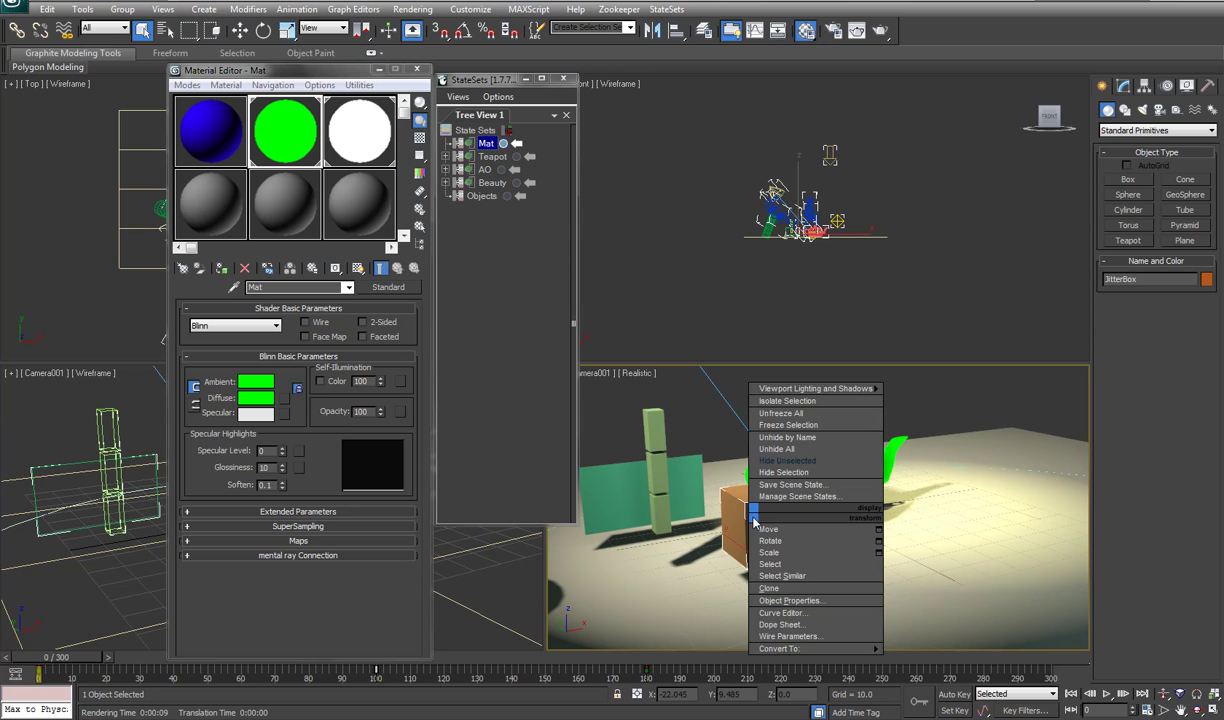
{"action": "left_click", "coordinate": [777, 600]}
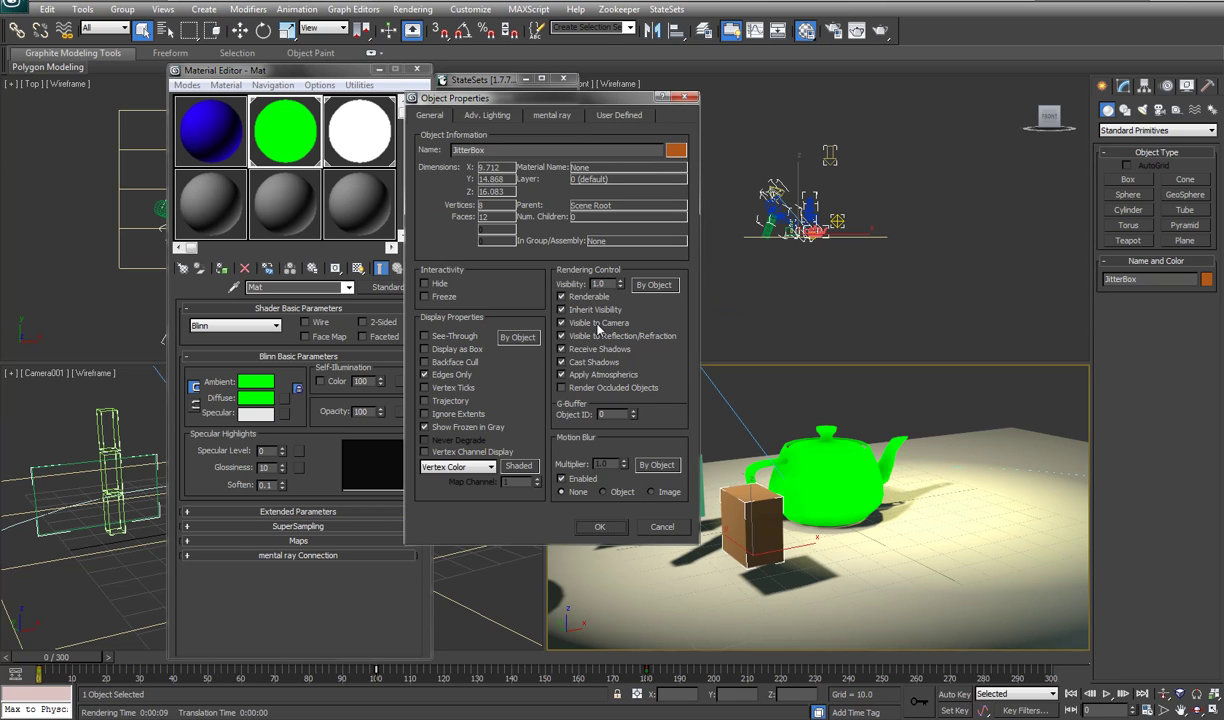
{"action": "left_click", "coordinate": [598, 324]}
{"action": "left_click", "coordinate": [600, 526]}
{"action": "left_click", "coordinate": [882, 32]}
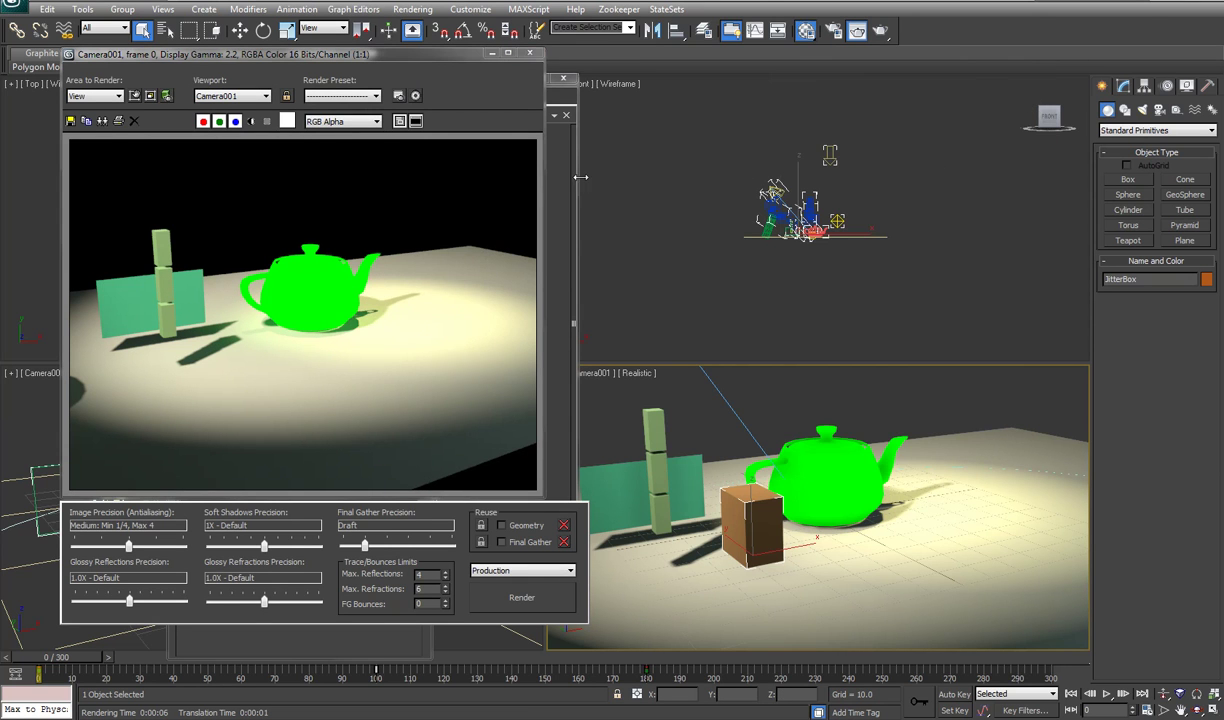
Re-enable Visible to Camera and Cast Shadows in the box's Object Properties
{"action": "right_click", "coordinate": [757, 519]}
{"action": "left_click", "coordinate": [818, 595]}
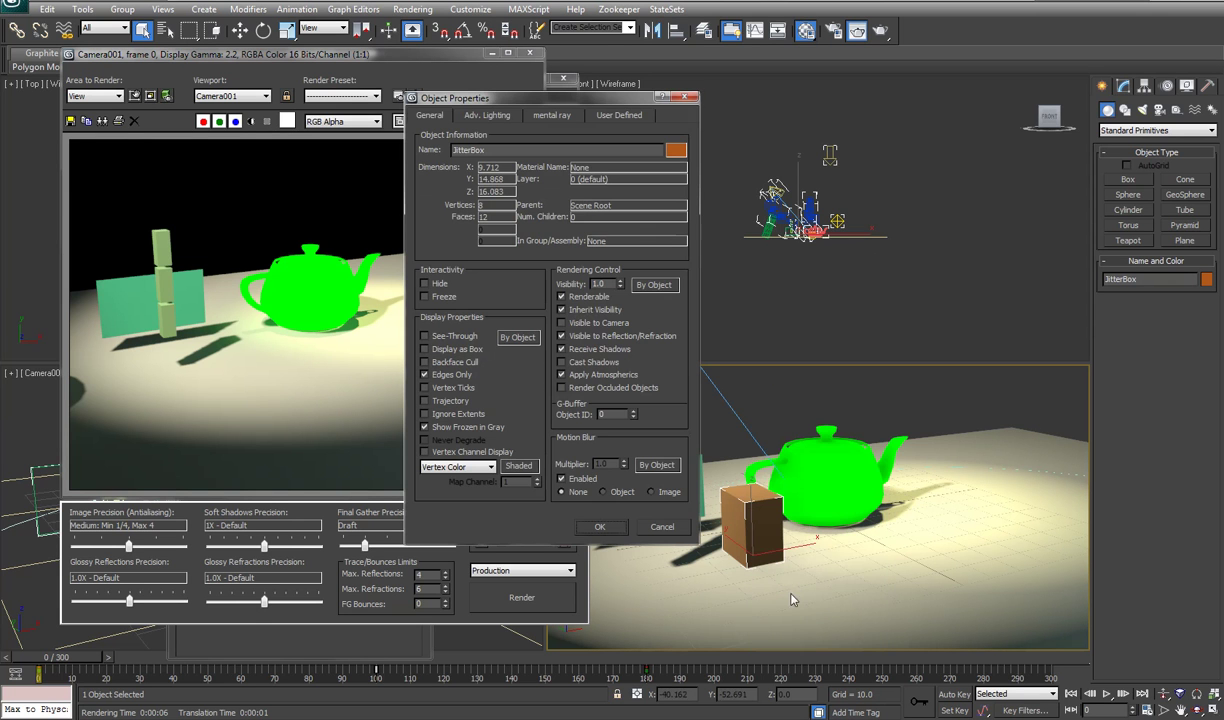
{"action": "left_click", "coordinate": [599, 323]}
{"action": "left_click", "coordinate": [587, 363]}
{"action": "left_click", "coordinate": [600, 527]}
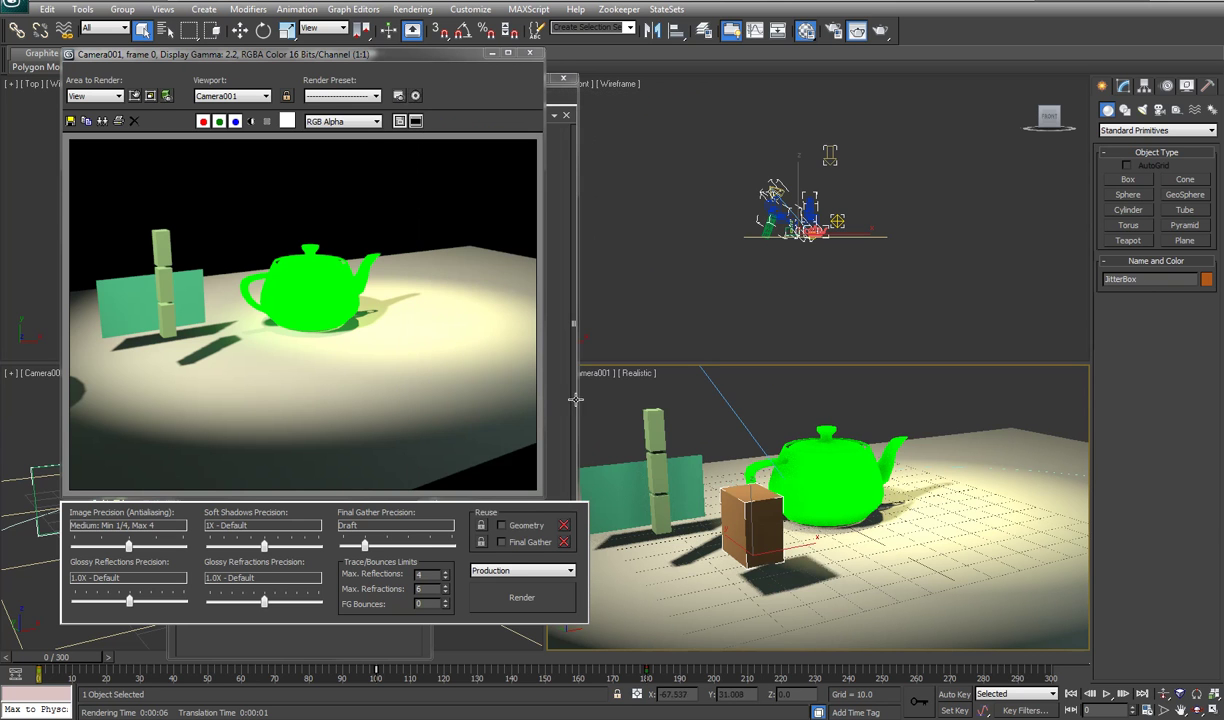
Re-render with Final Gather off, then close the rendered frame and Render Setup windows
{"action": "left_click", "coordinate": [530, 53]}
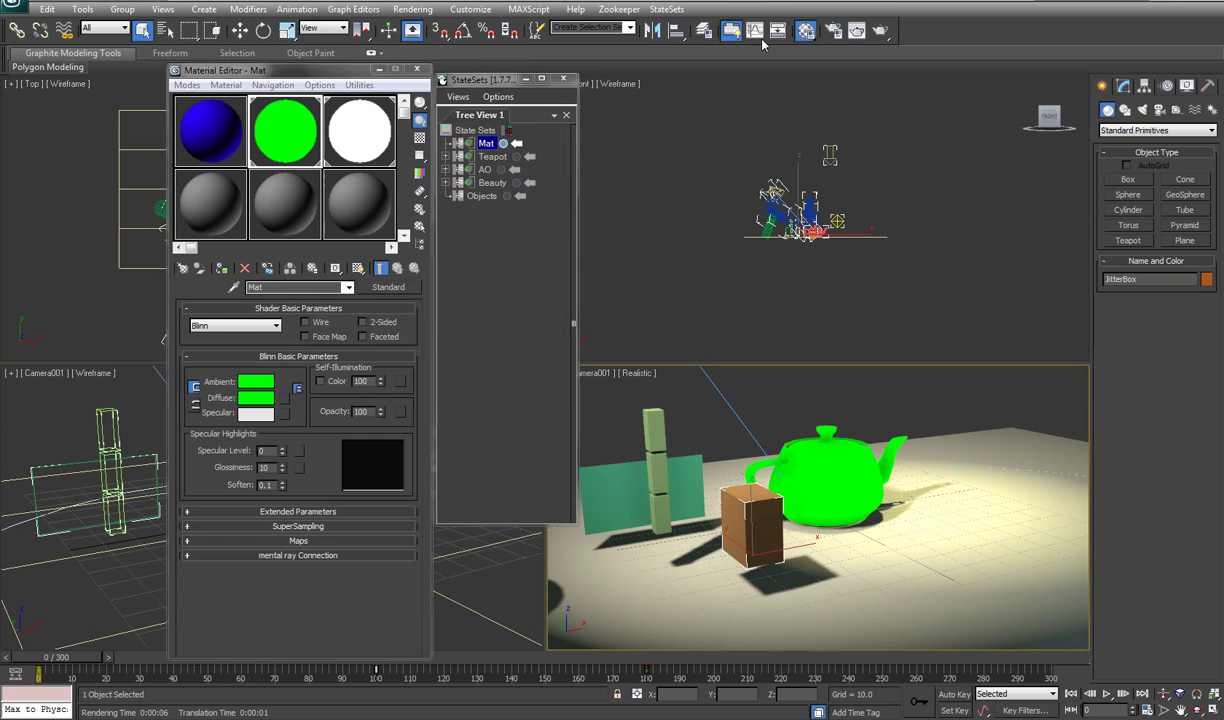
{"action": "left_click", "coordinate": [833, 31]}
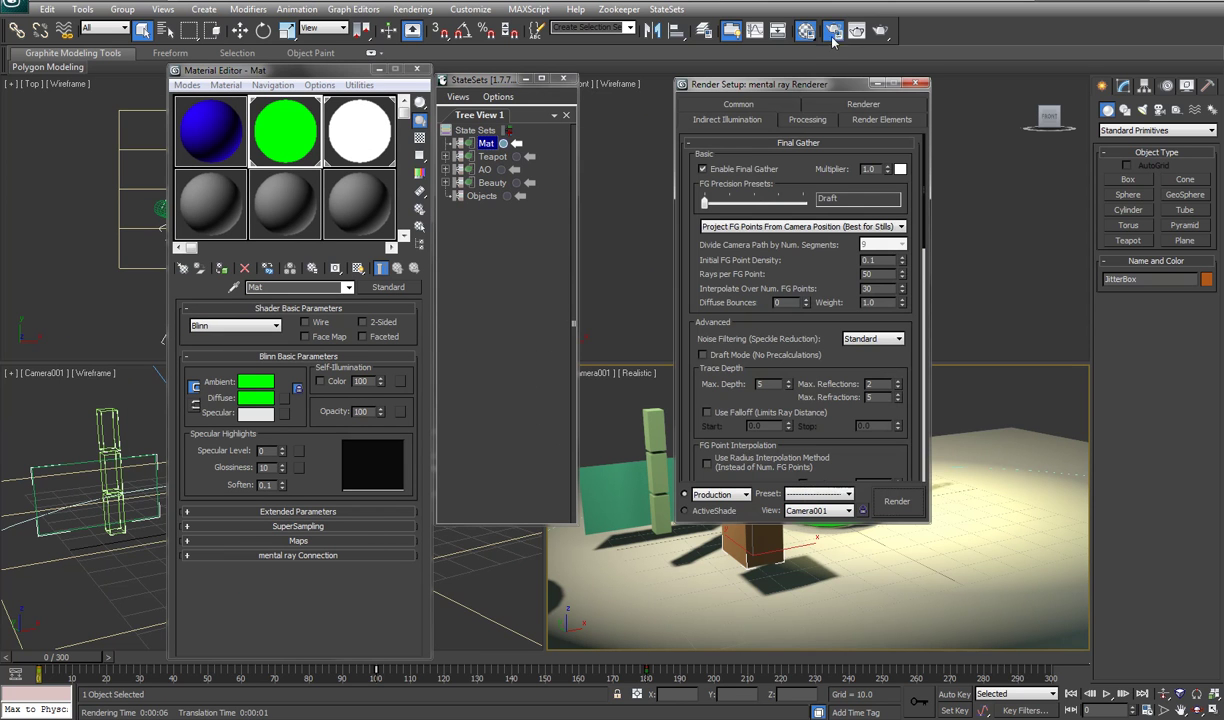
{"action": "left_click", "coordinate": [721, 171]}
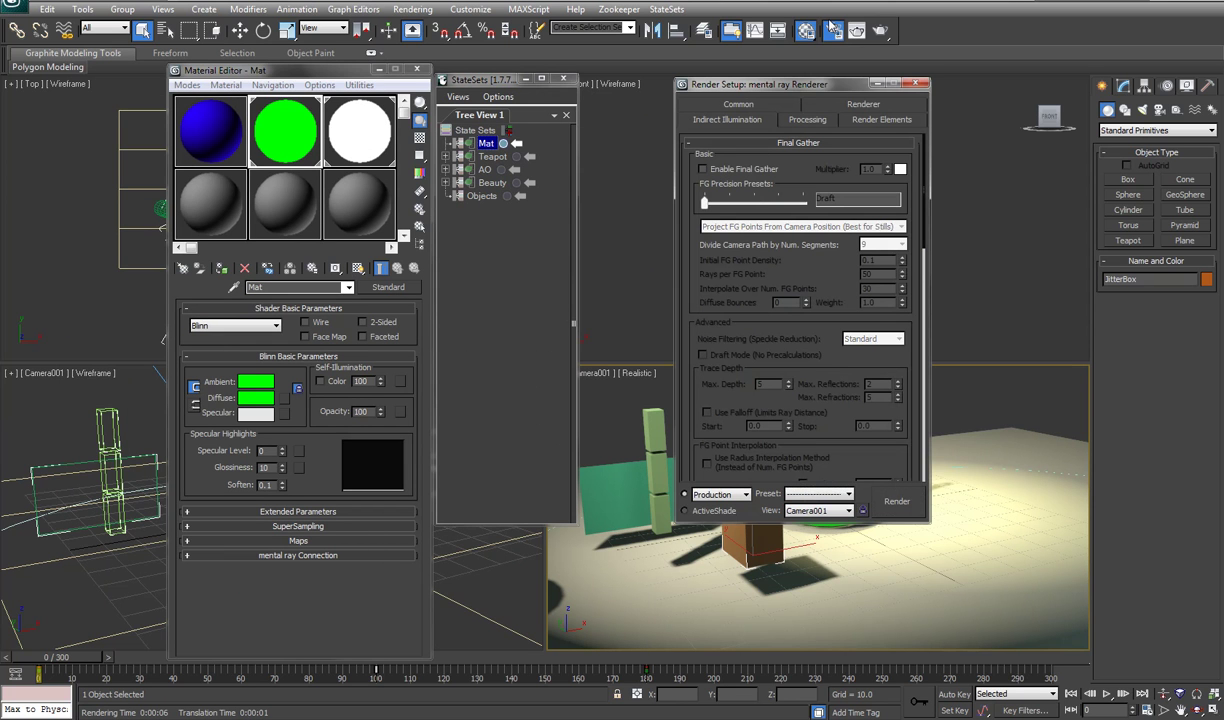
{"action": "left_click", "coordinate": [896, 506]}
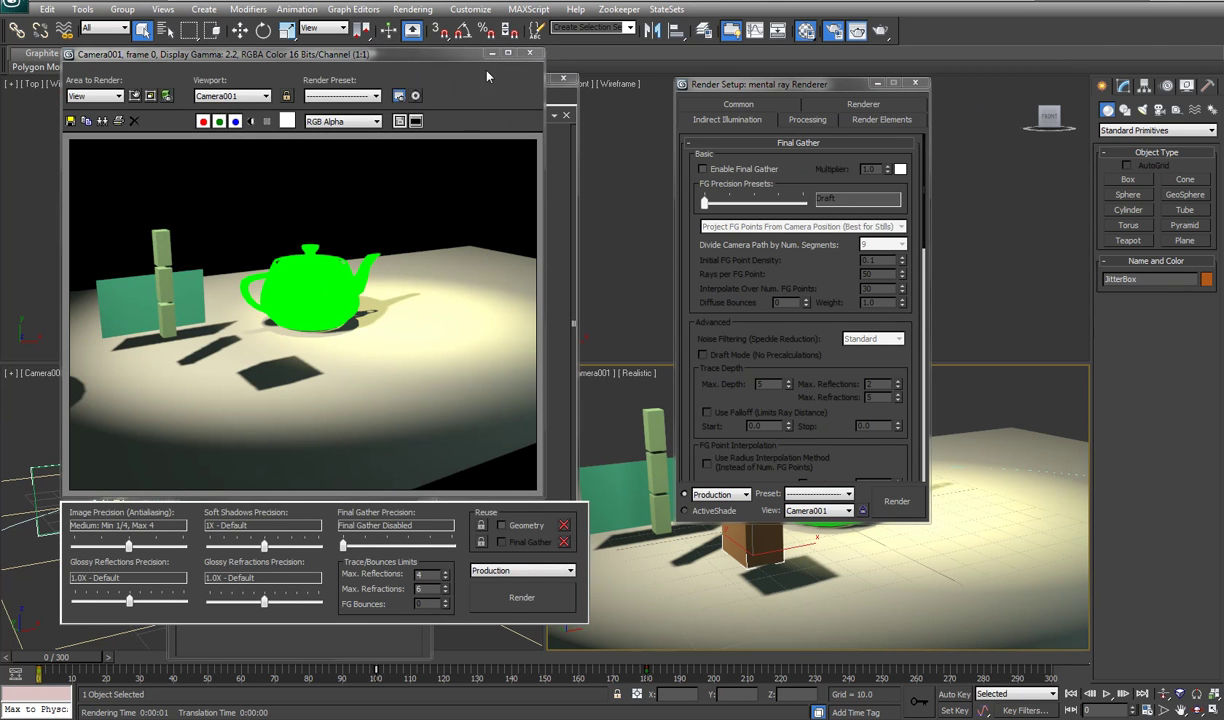
{"action": "left_click", "coordinate": [529, 55]}
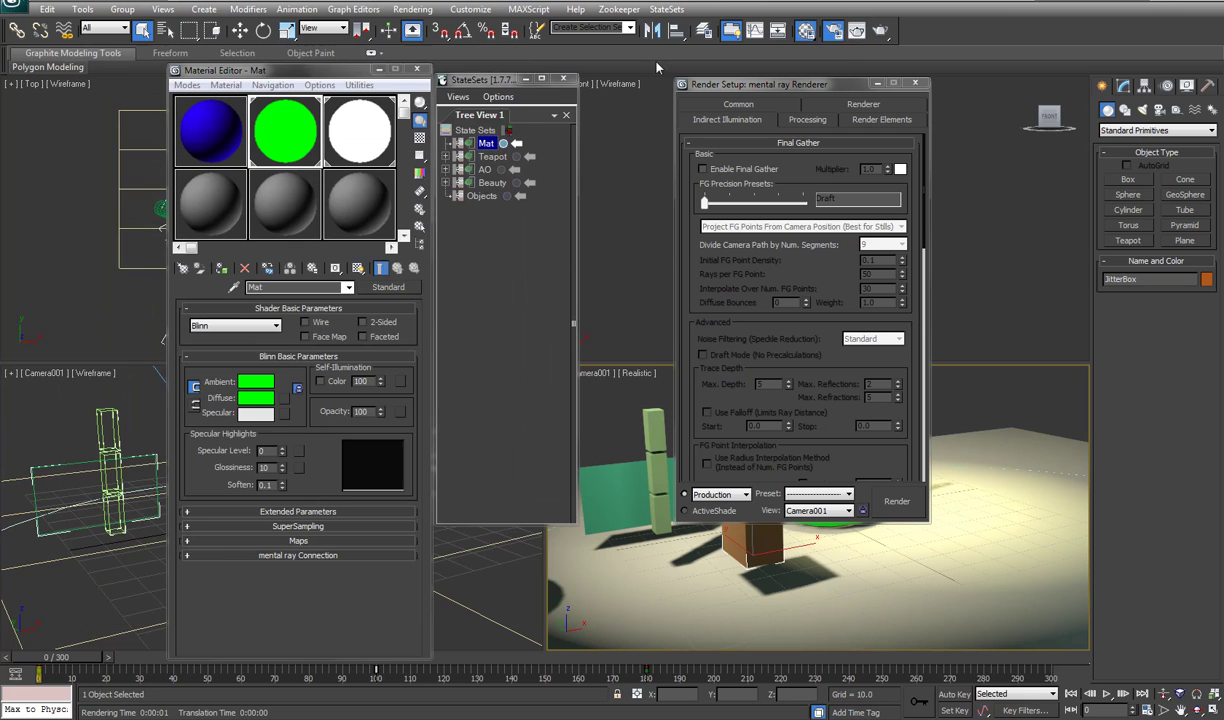
{"action": "left_click", "coordinate": [916, 84]}
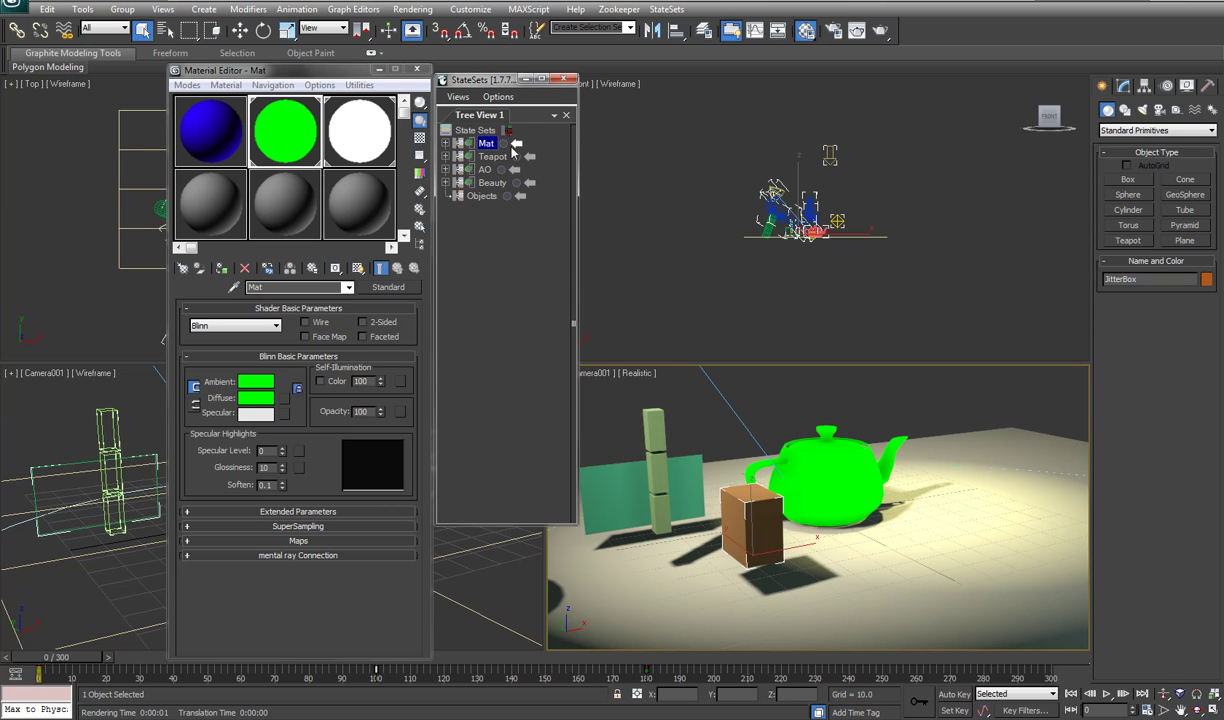
Make the Teapot state current so only the pink teapot shows
{"action": "left_click", "coordinate": [495, 144]}
{"action": "left_click", "coordinate": [530, 157]}
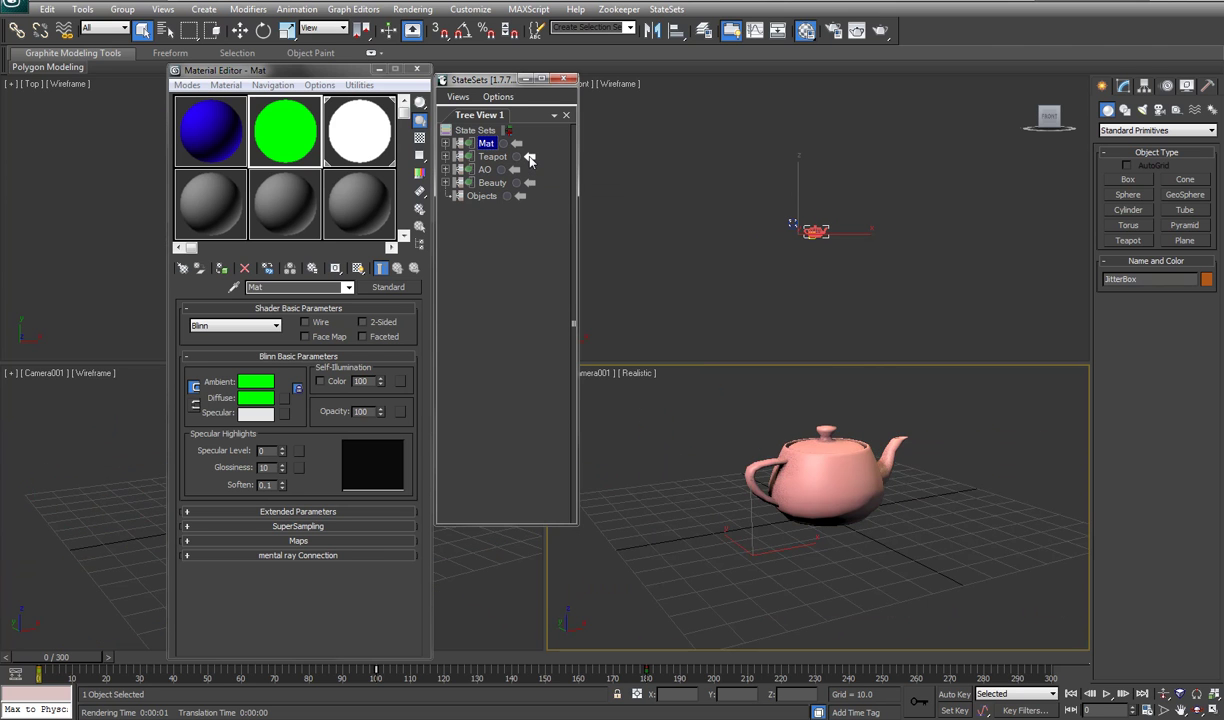
{"action": "left_click", "coordinate": [530, 157]}
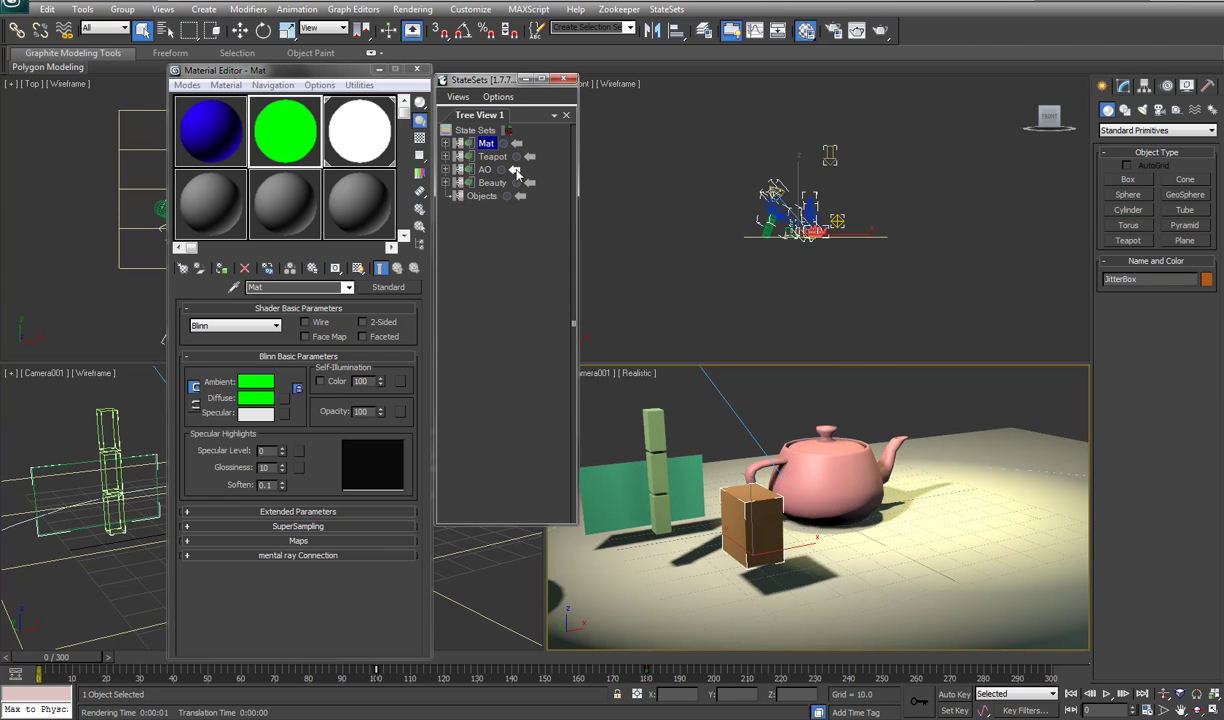
{"action": "left_click", "coordinate": [530, 157]}
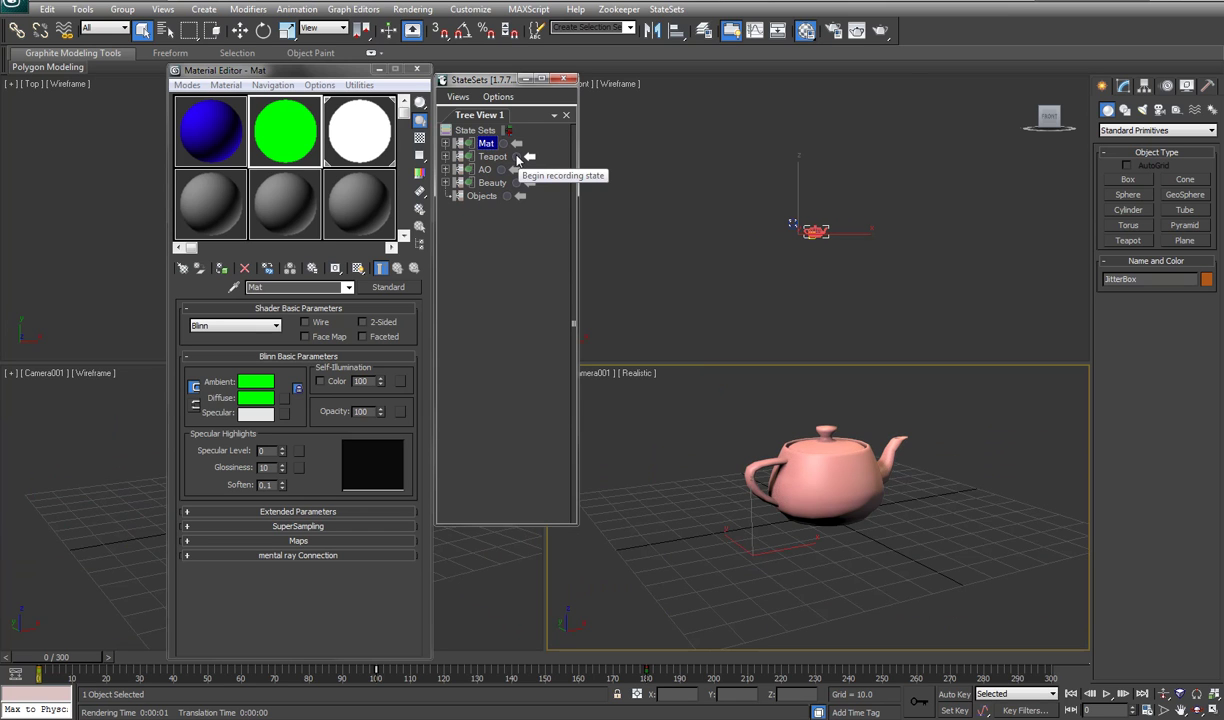
While recording the Teapot state, unhide the Ground object so the teapot sits on the floor
{"action": "left_click", "coordinate": [516, 158]}
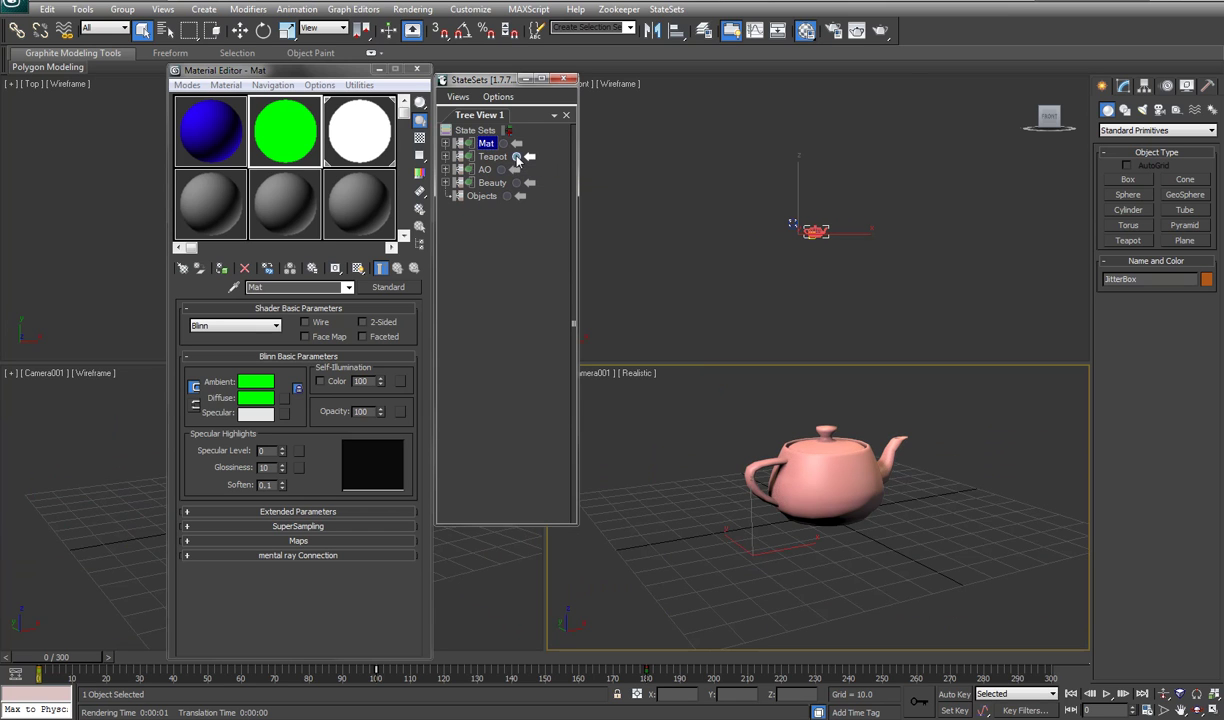
{"action": "right_click", "coordinate": [678, 458]}
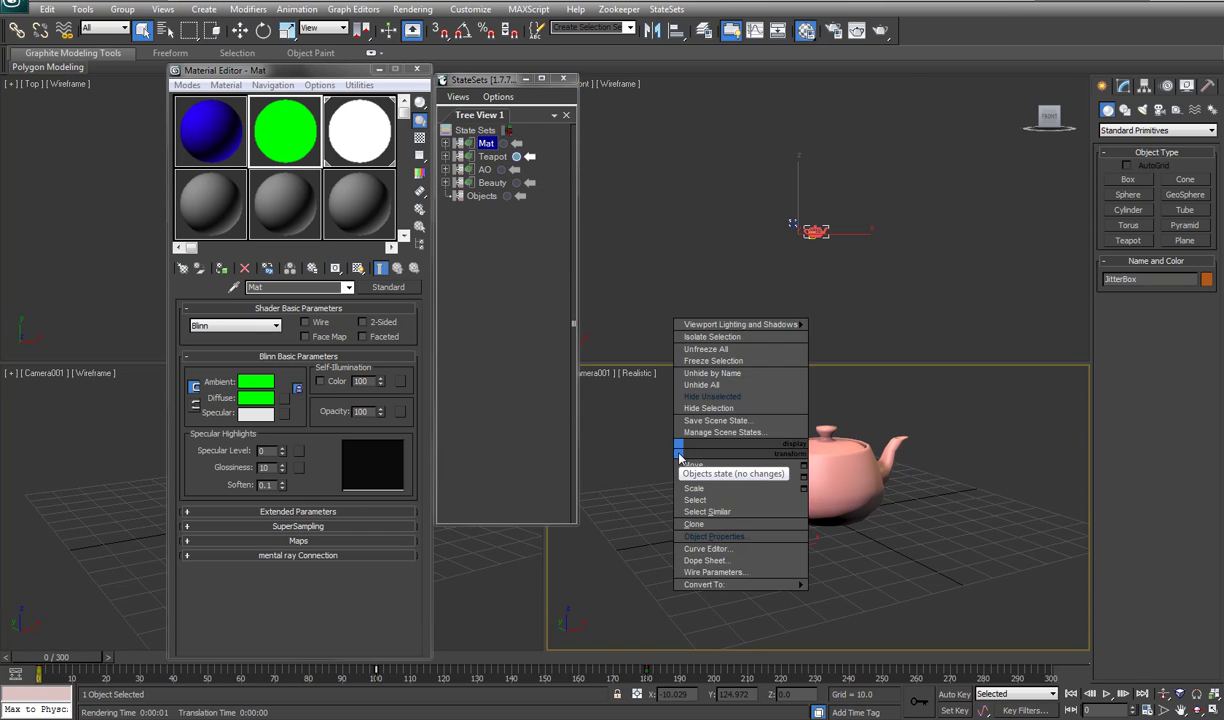
{"action": "left_click", "coordinate": [724, 372]}
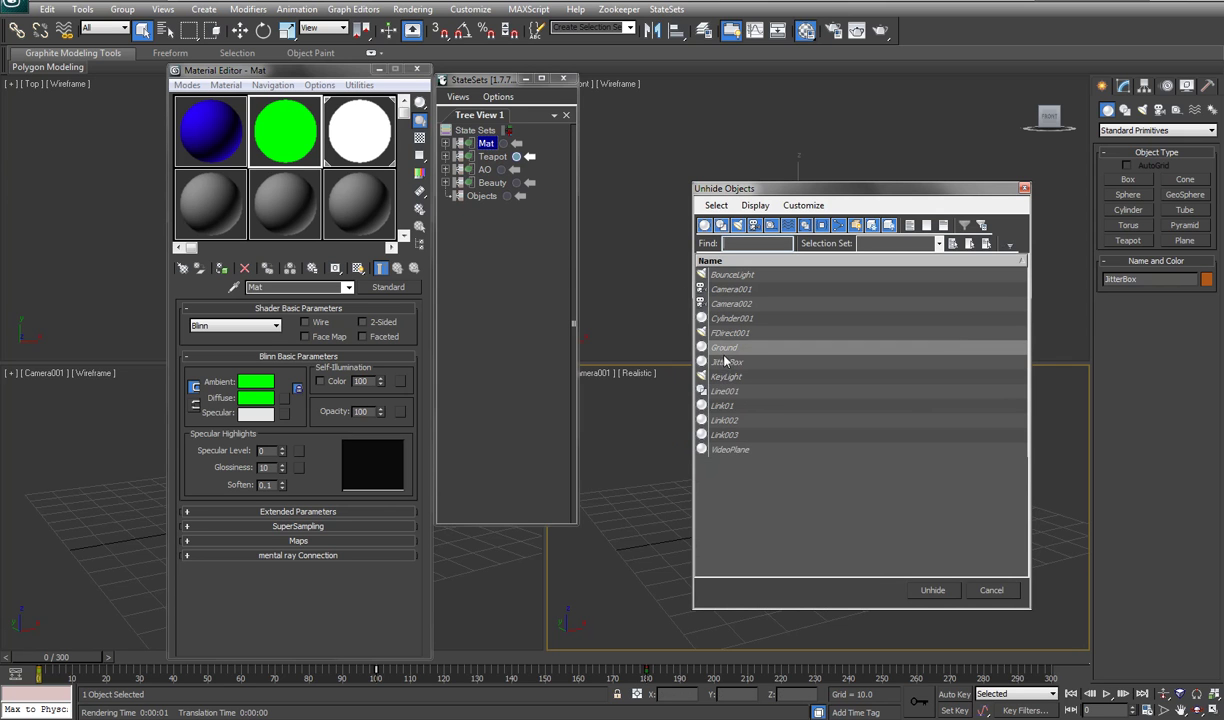
{"action": "left_click", "coordinate": [724, 348]}
{"action": "left_click", "coordinate": [934, 591]}
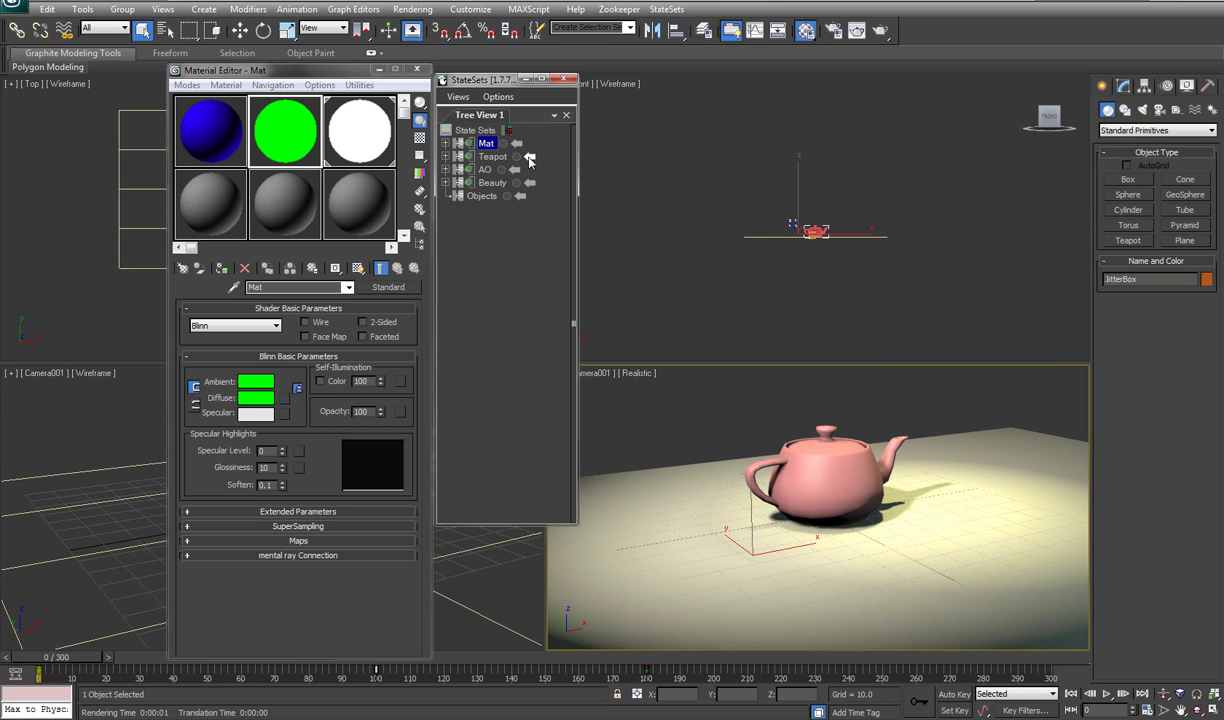
{"action": "left_click", "coordinate": [530, 160]}
{"action": "left_click", "coordinate": [530, 160]}
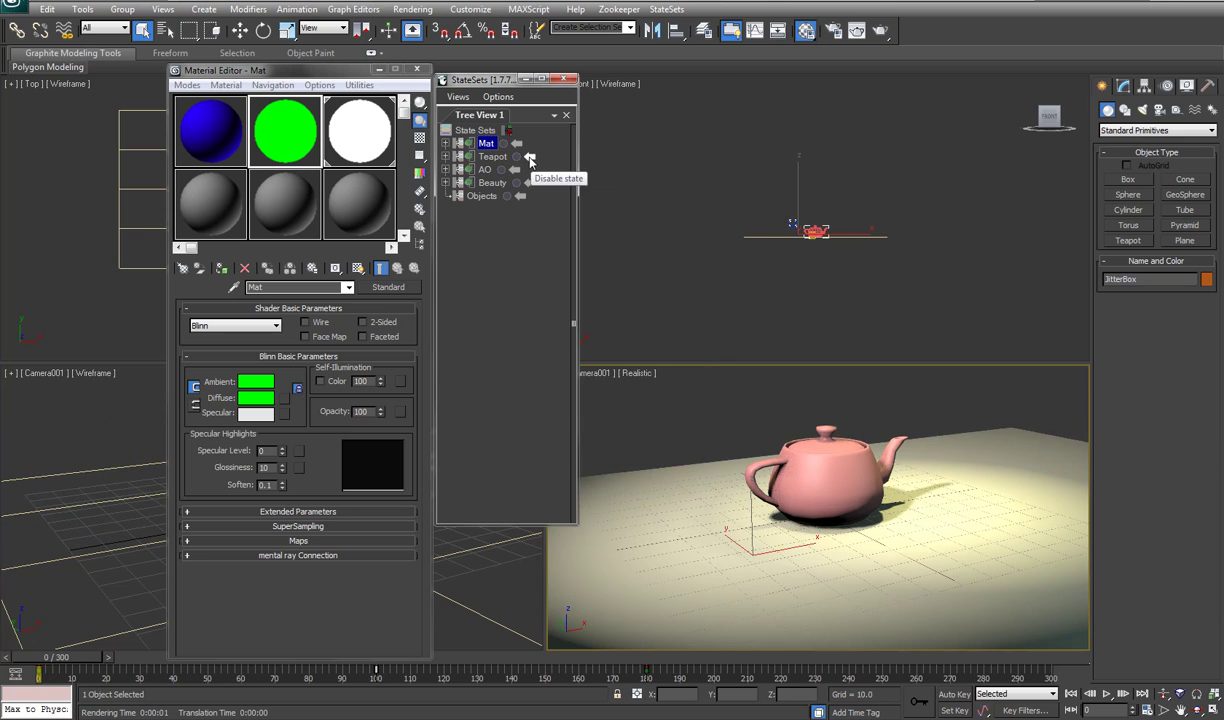
Drag the state sets into order Teapot, AO, Mat, Beauty, Objects and reactivate Teapot
{"action": "left_click", "coordinate": [530, 160]}
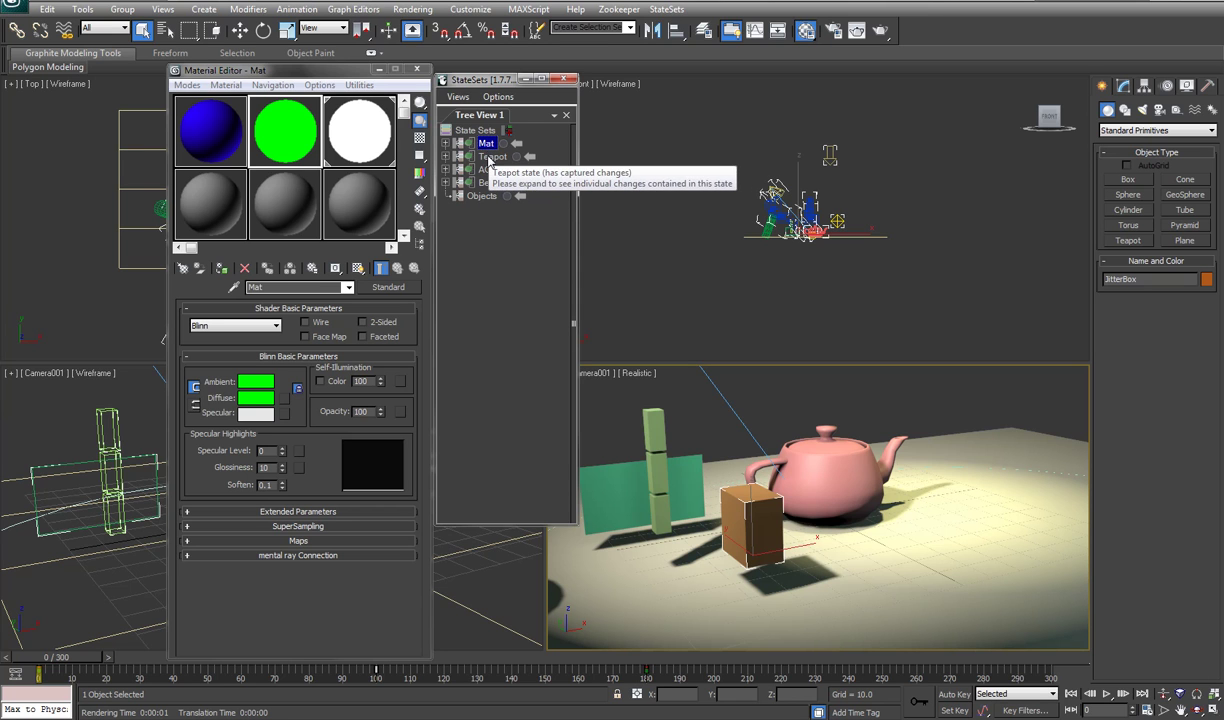
{"action": "left_click_drag", "start_coordinate": [490, 160], "coordinate": [494, 195]}
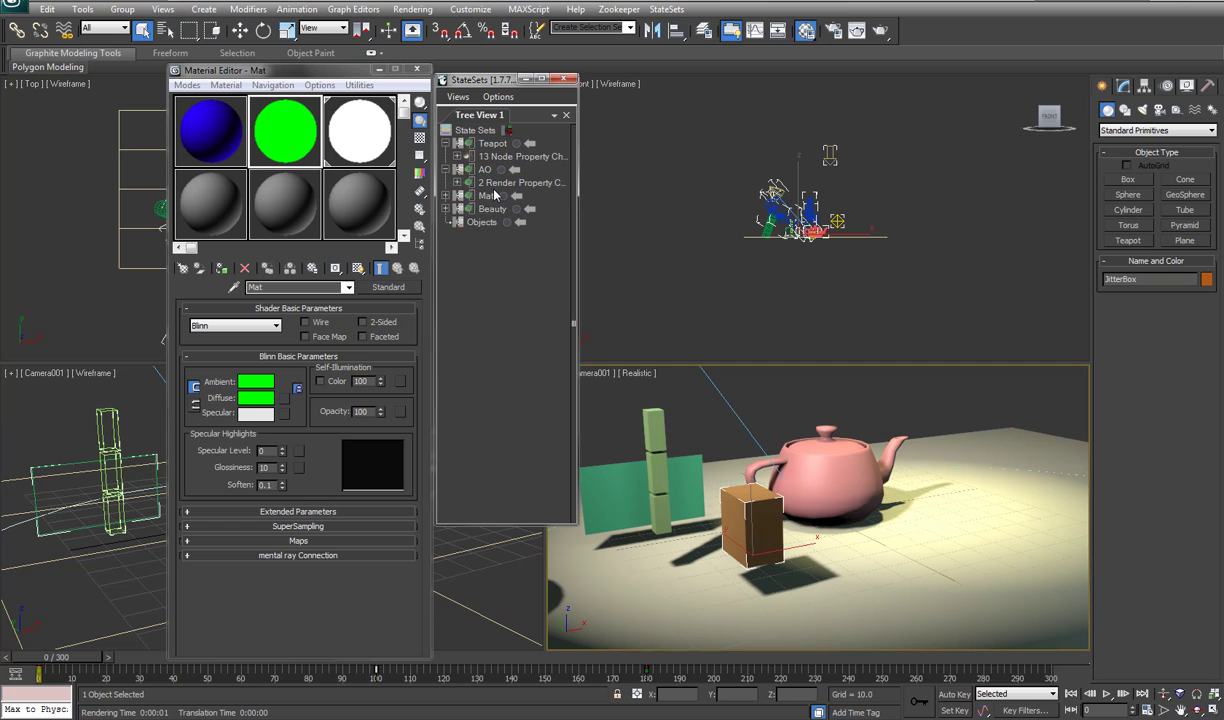
{"action": "left_click", "coordinate": [444, 144]}
{"action": "left_click", "coordinate": [445, 156]}
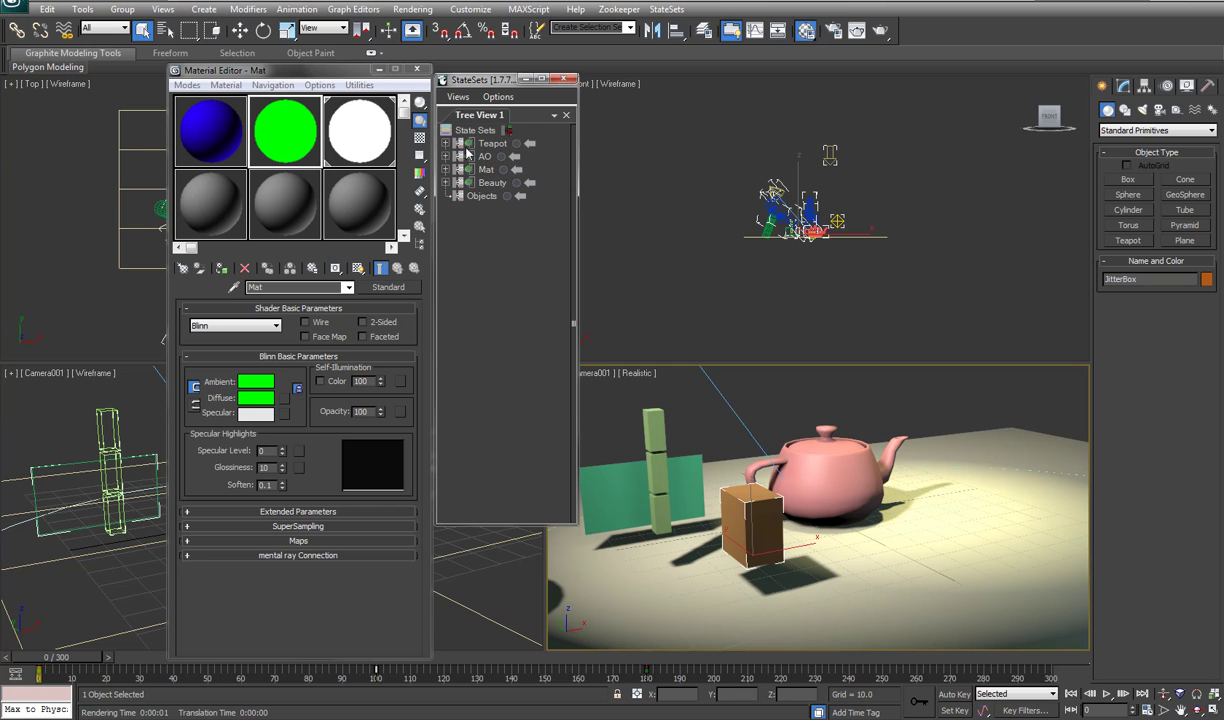
{"action": "left_click", "coordinate": [517, 144]}
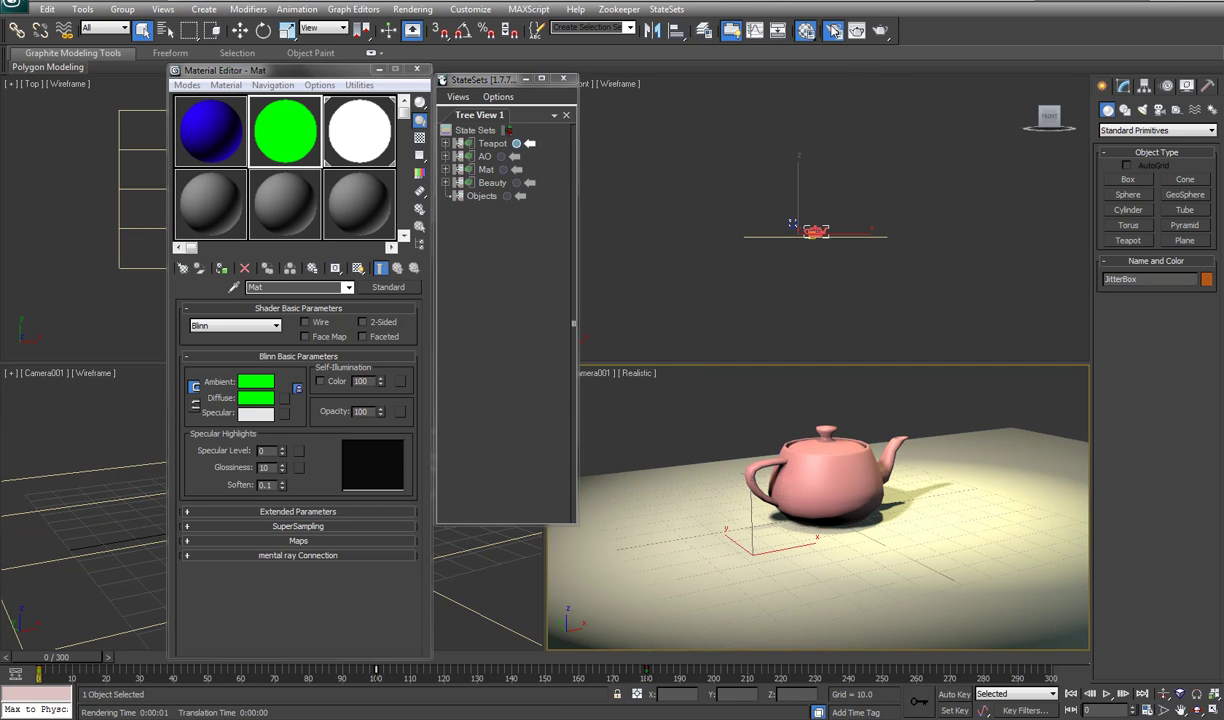
Review the output options in the Common tab of the render settings
{"action": "left_click", "coordinate": [833, 31]}
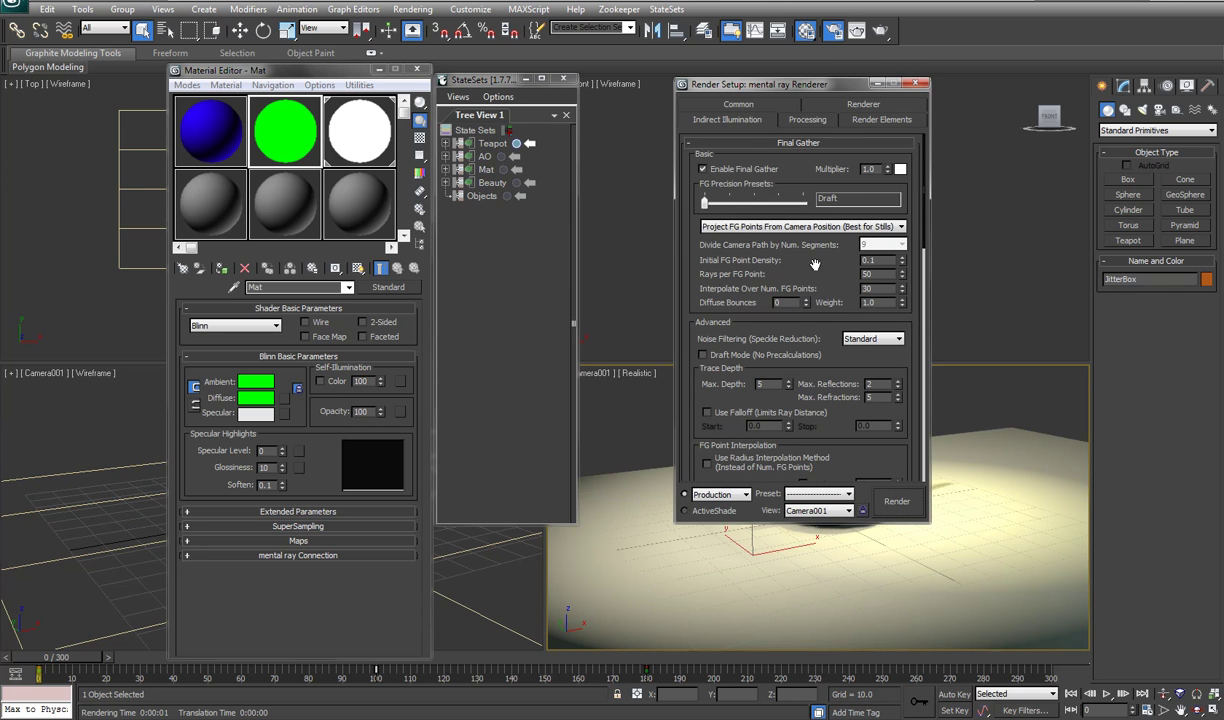
{"action": "left_click", "coordinate": [727, 111]}
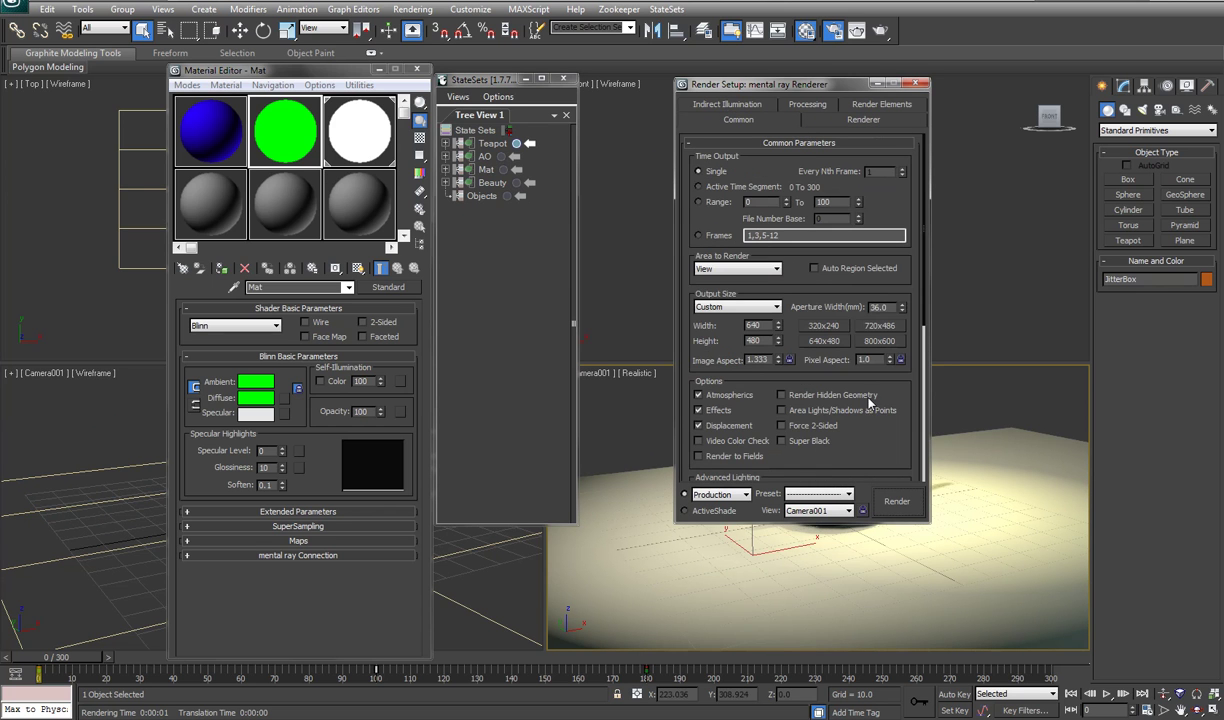
{"action": "left_click_drag", "start_coordinate": [836, 418], "coordinate": [855, 192]}
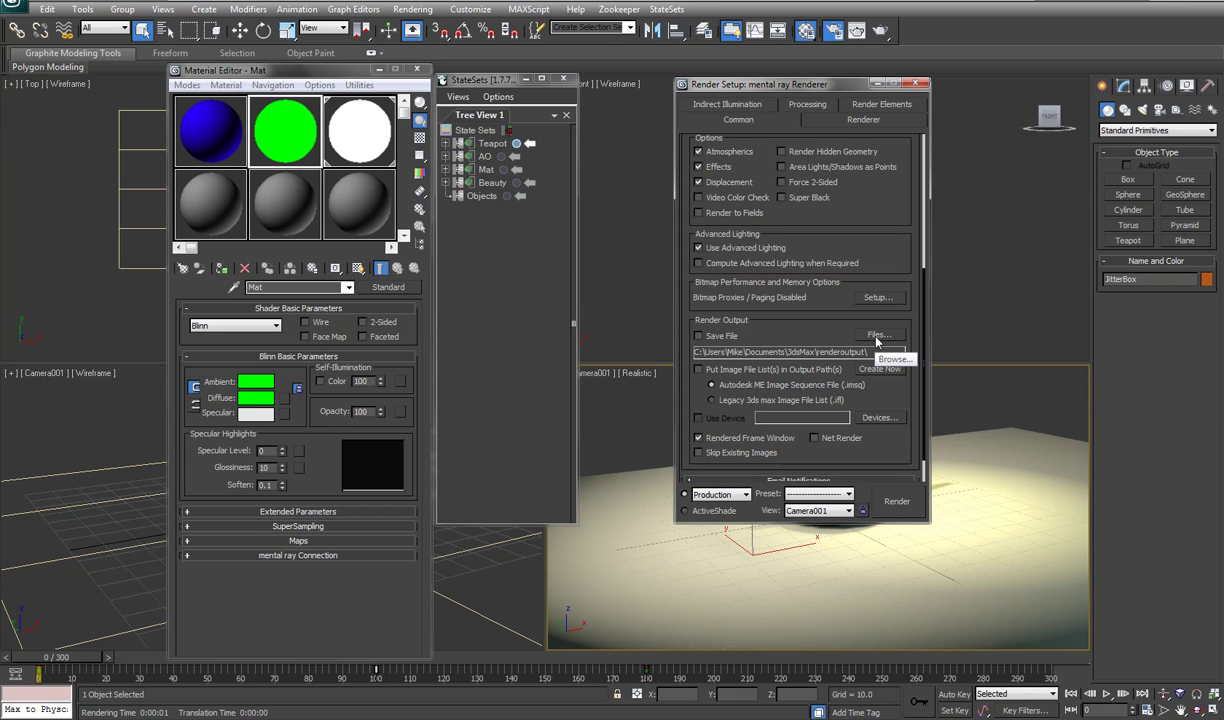
{"action": "left_click", "coordinate": [499, 144]}
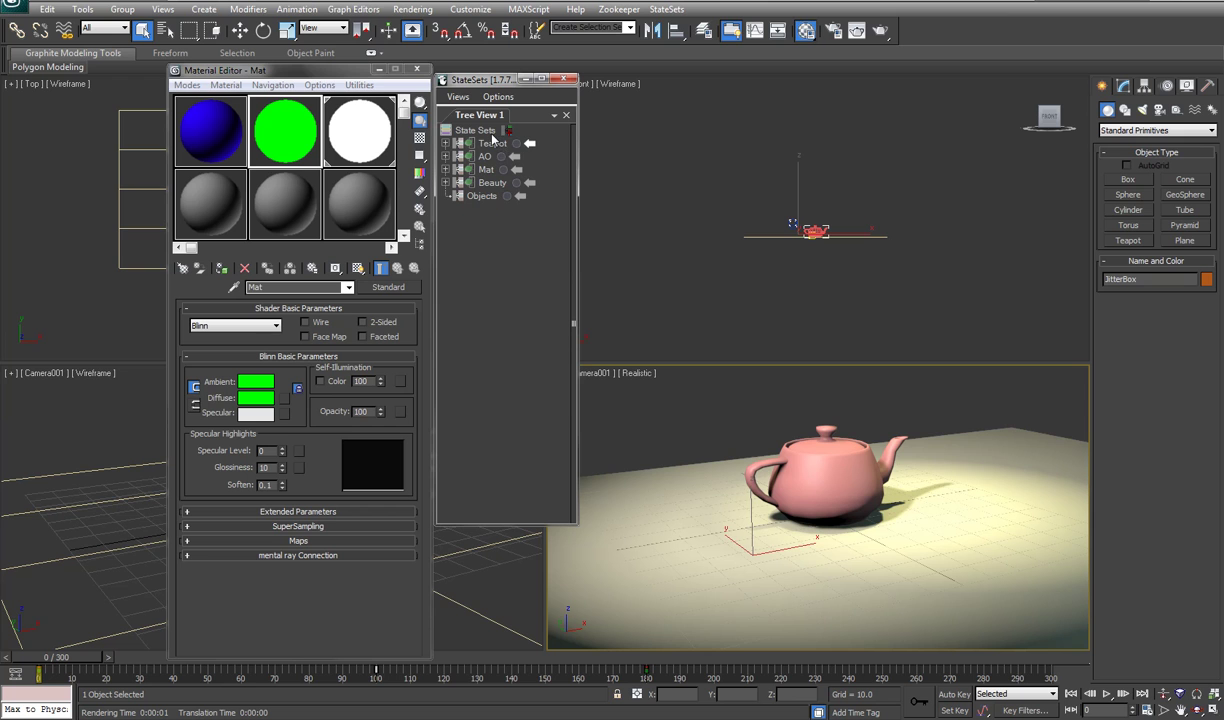
Use Setup Render Outputs to insert {stateName} into the output file pattern before output.tga
{"action": "right_click", "coordinate": [491, 136]}
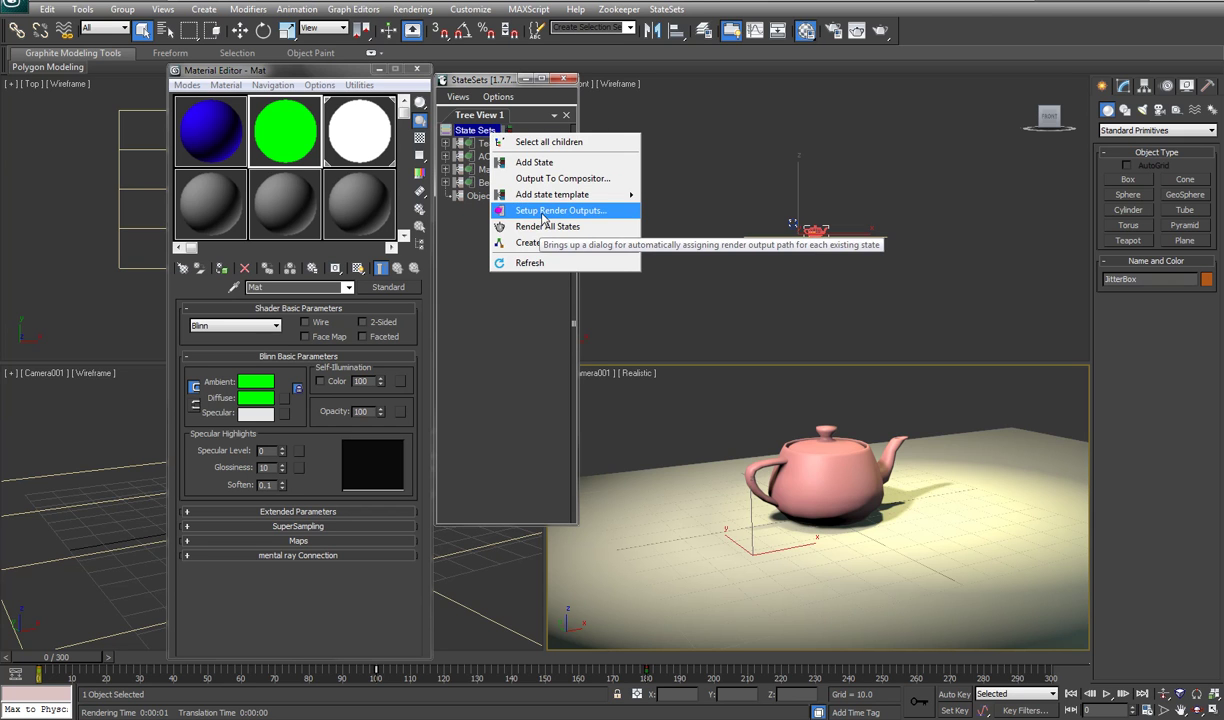
{"action": "left_click", "coordinate": [543, 212]}
{"action": "left_click_drag", "start_coordinate": [283, 114], "coordinate": [604, 236]}
{"action": "left_click", "coordinate": [648, 237]}
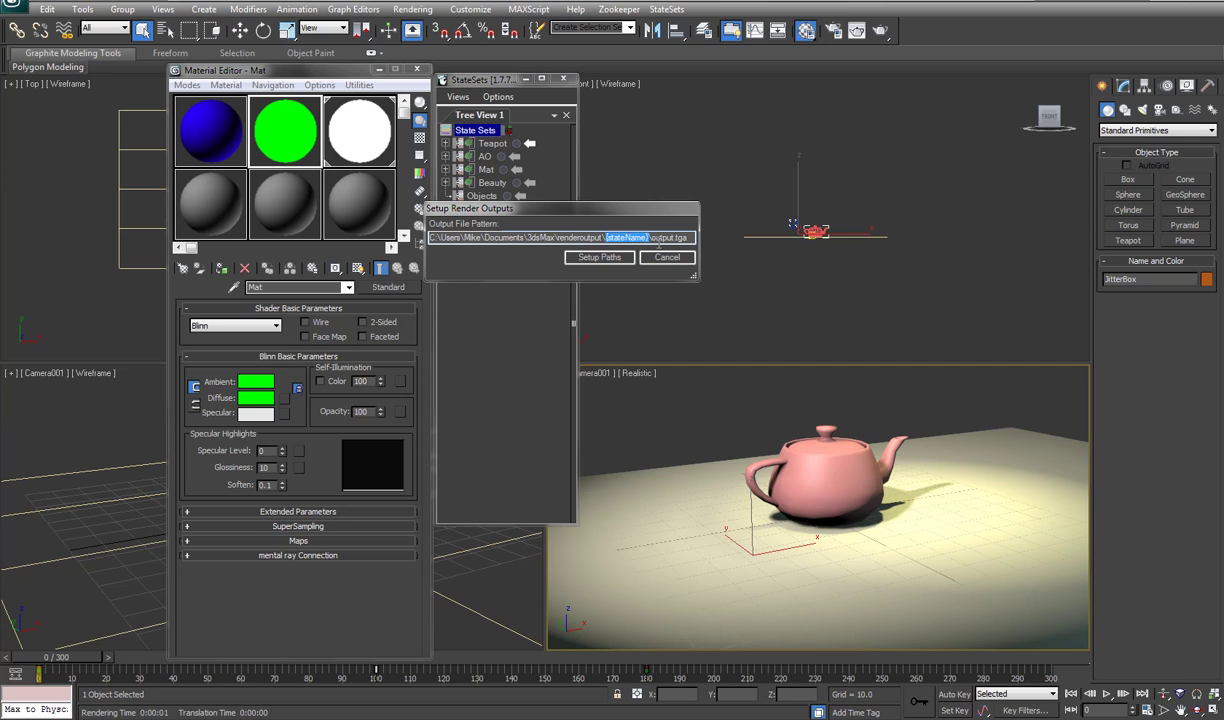
{"action": "key", "text": "ctrl+c"}
{"action": "left_click", "coordinate": [650, 237]}
{"action": "key", "text": "ctrl+v"}
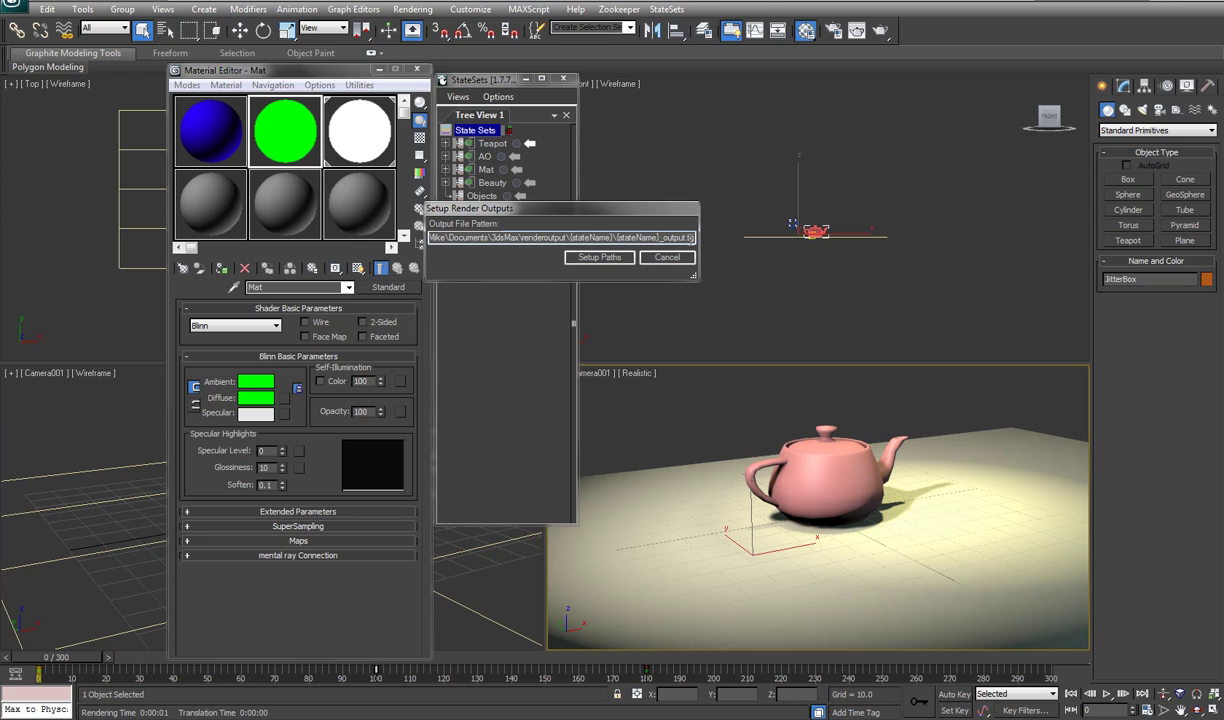
{"action": "left_click", "coordinate": [612, 260]}
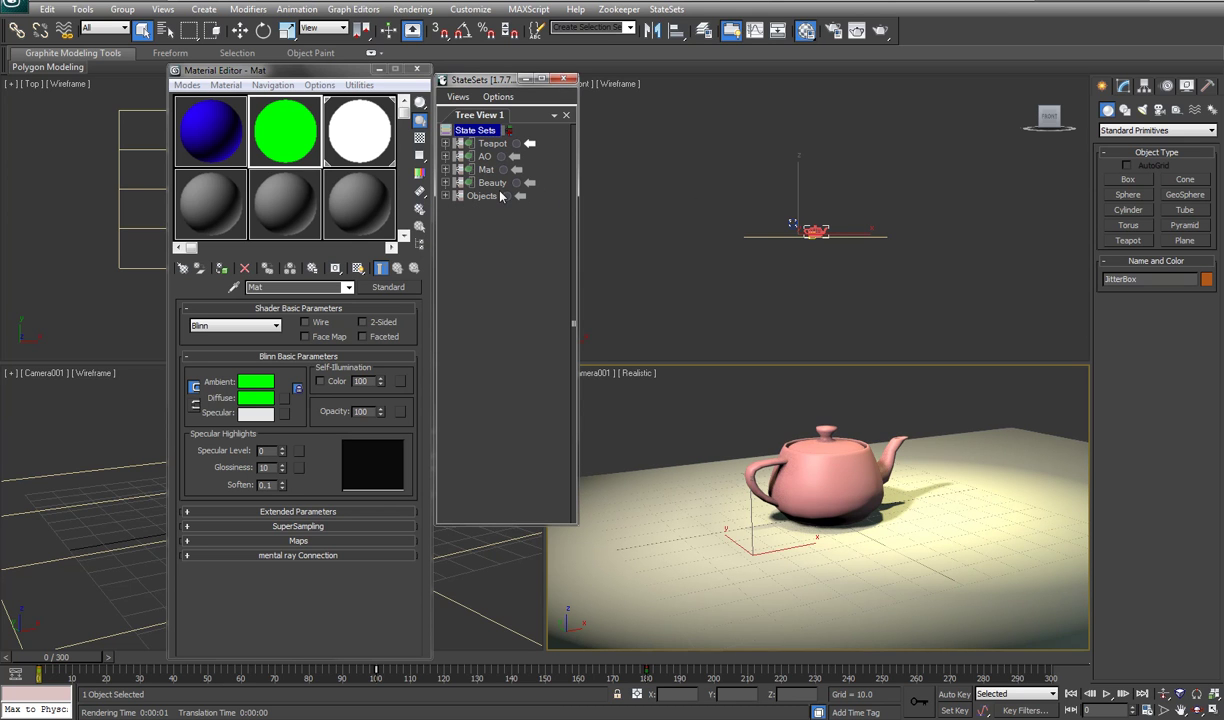
Check the Teapot state's recorded SaveFilePath change, then select the AO state
{"action": "left_click", "coordinate": [445, 144]}
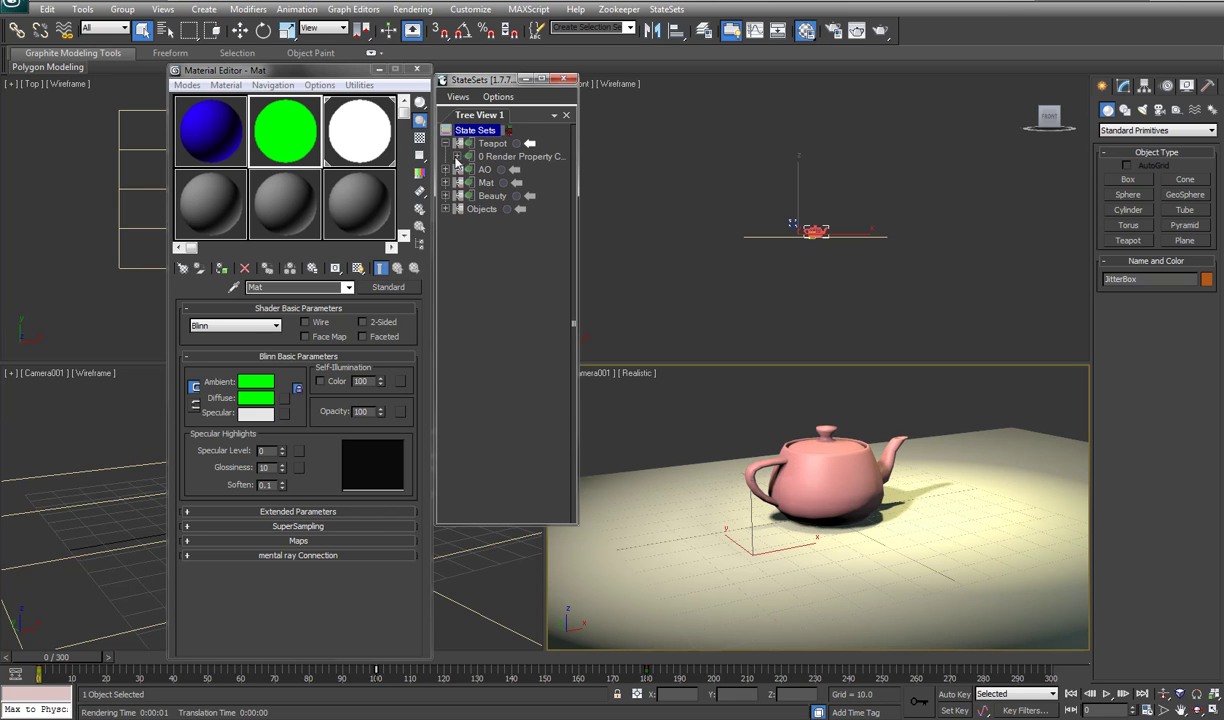
{"action": "left_click", "coordinate": [457, 158]}
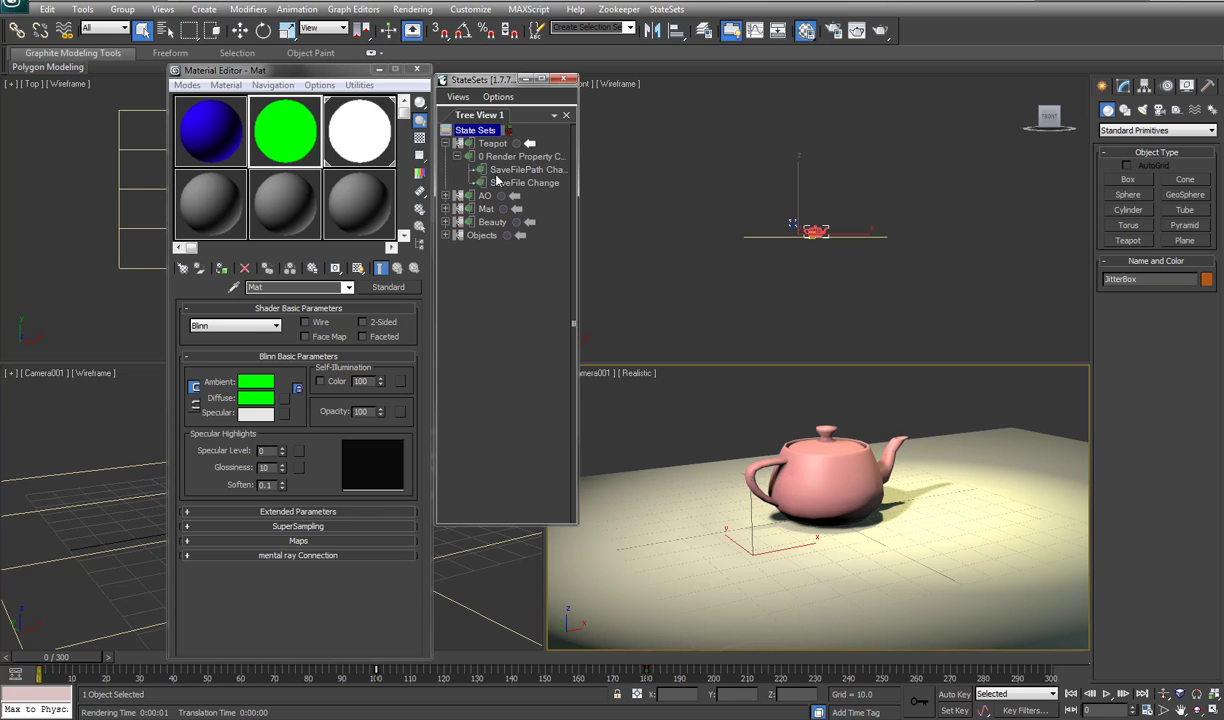
{"action": "left_click", "coordinate": [520, 171]}
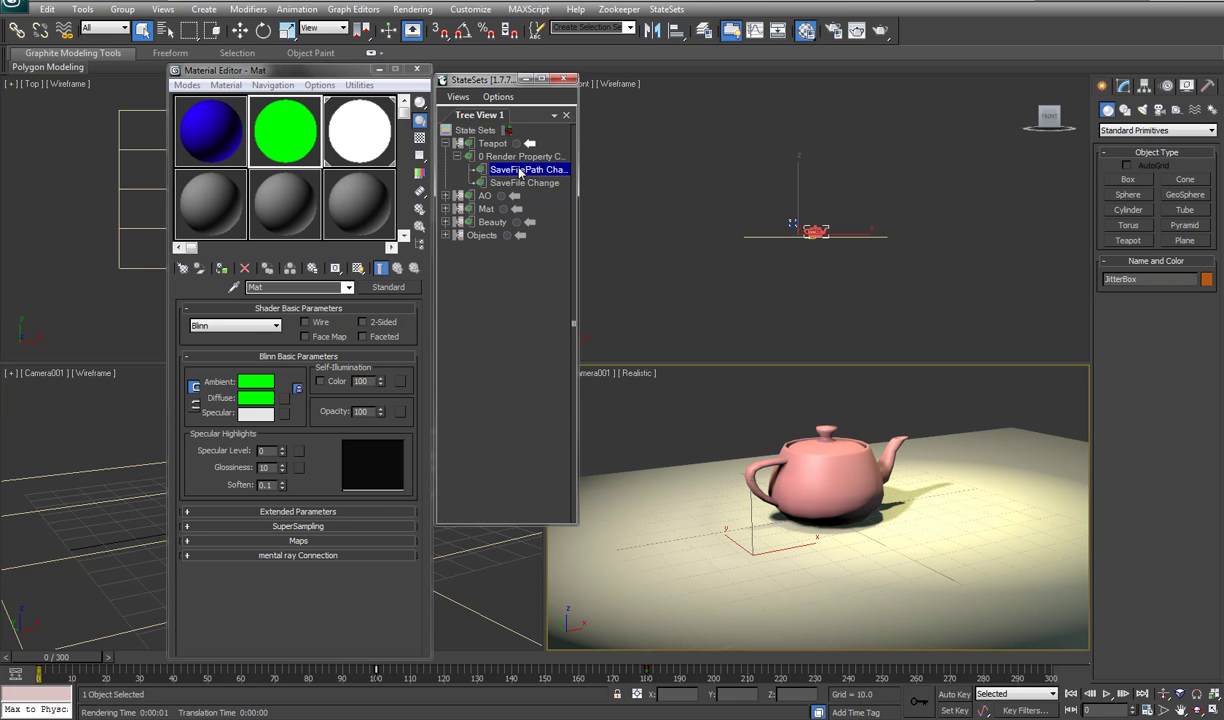
{"action": "left_click", "coordinate": [457, 158]}
{"action": "left_click", "coordinate": [445, 144]}
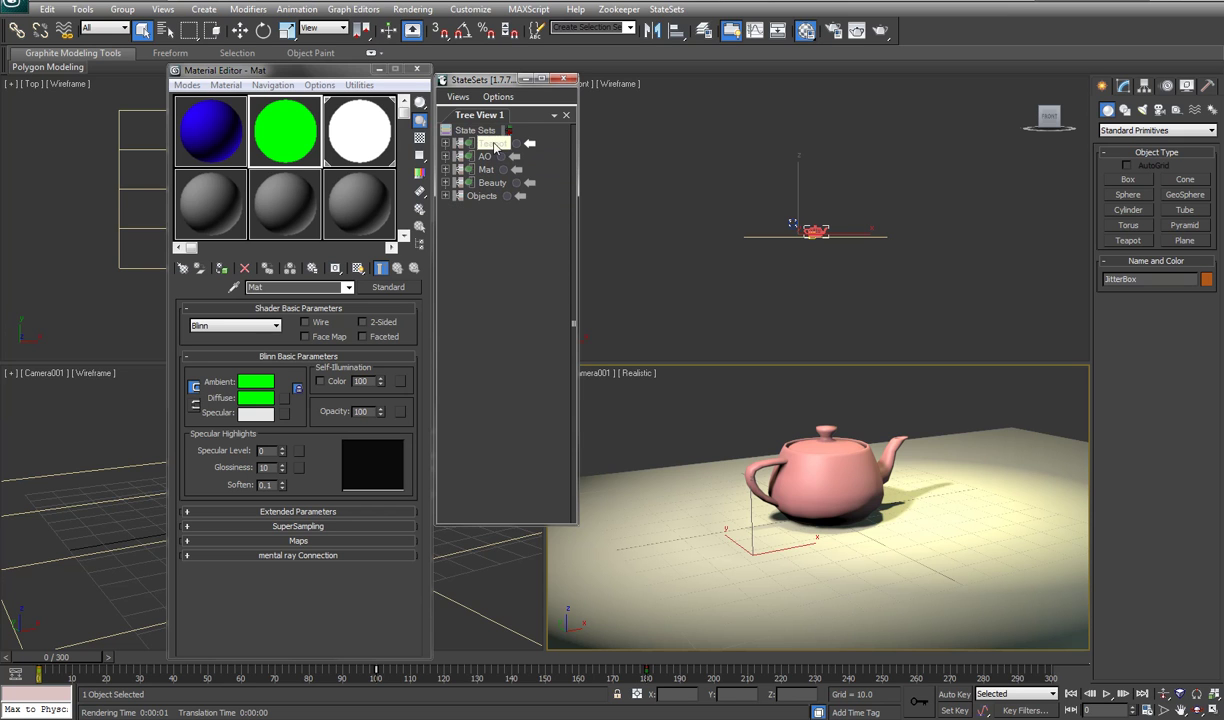
{"action": "left_click", "coordinate": [487, 157]}
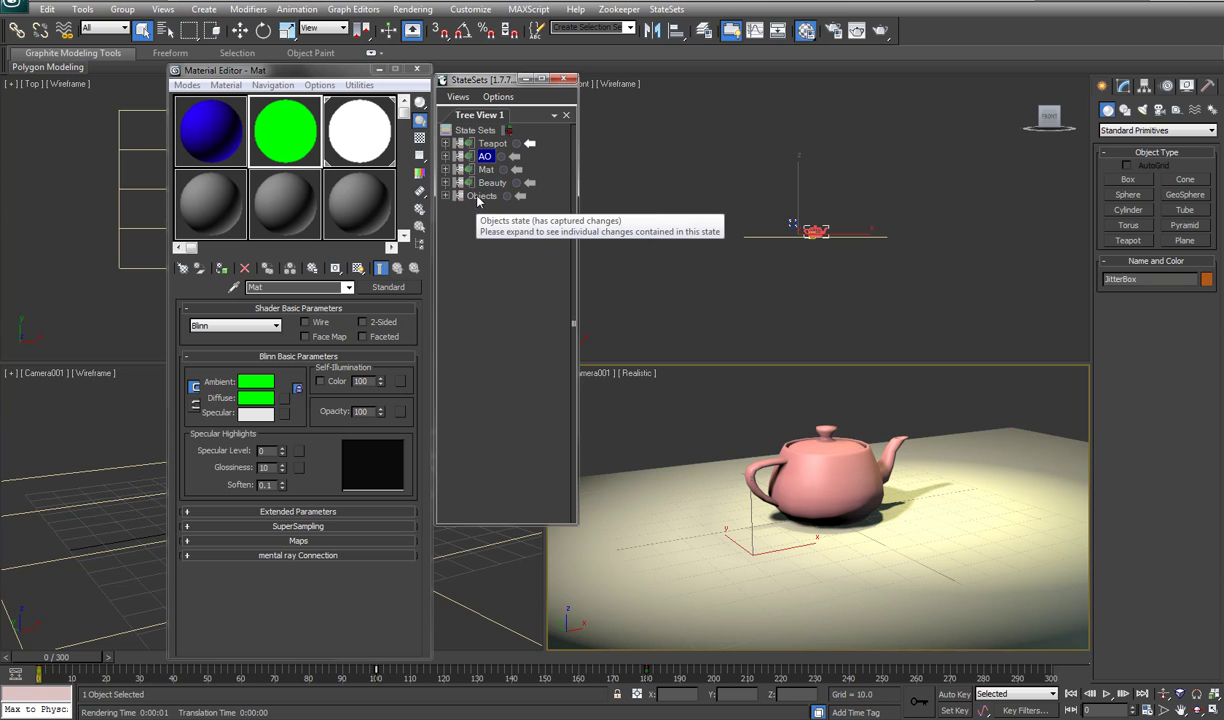
Select the Objects state and bring up the Unhide by Name list
{"action": "left_click", "coordinate": [479, 197]}
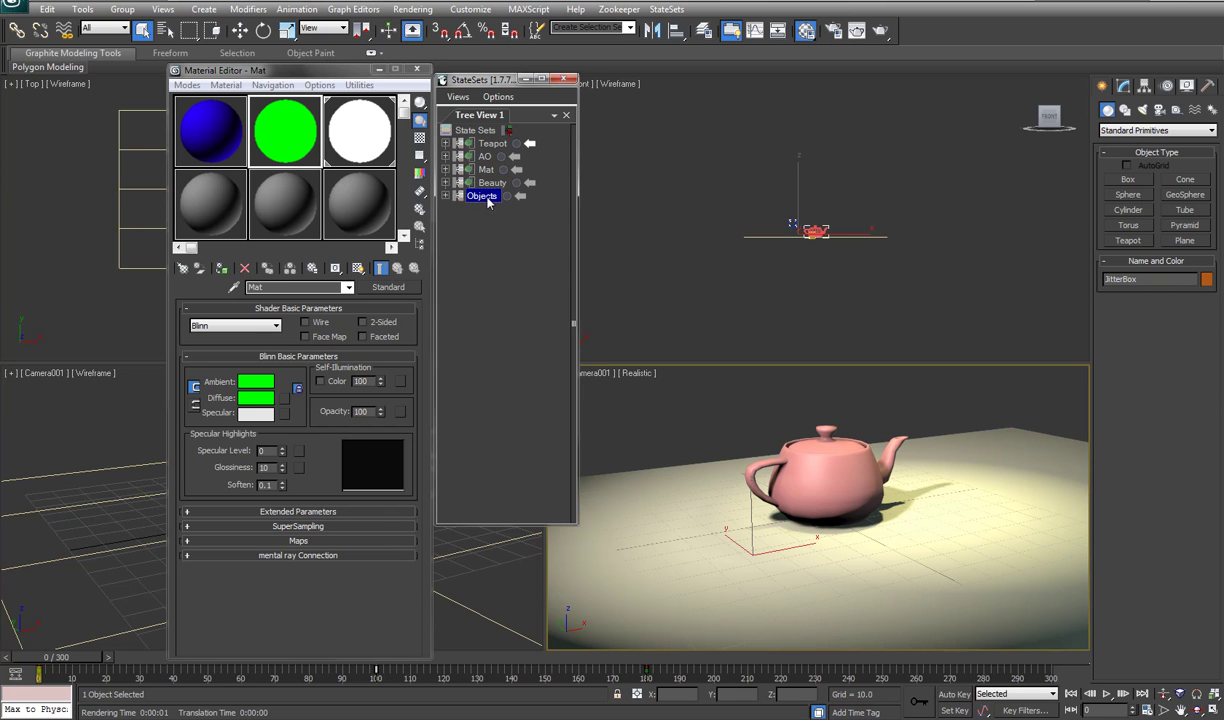
{"action": "left_click", "coordinate": [508, 197]}
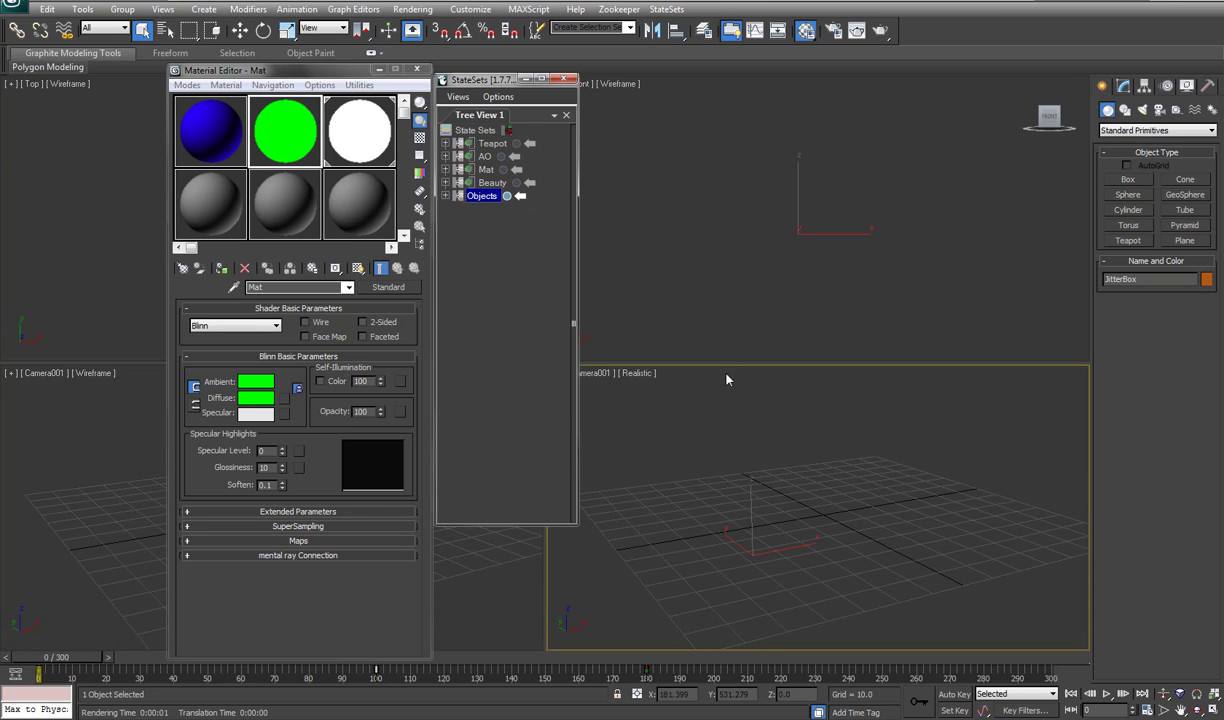
{"action": "right_click", "coordinate": [751, 450]}
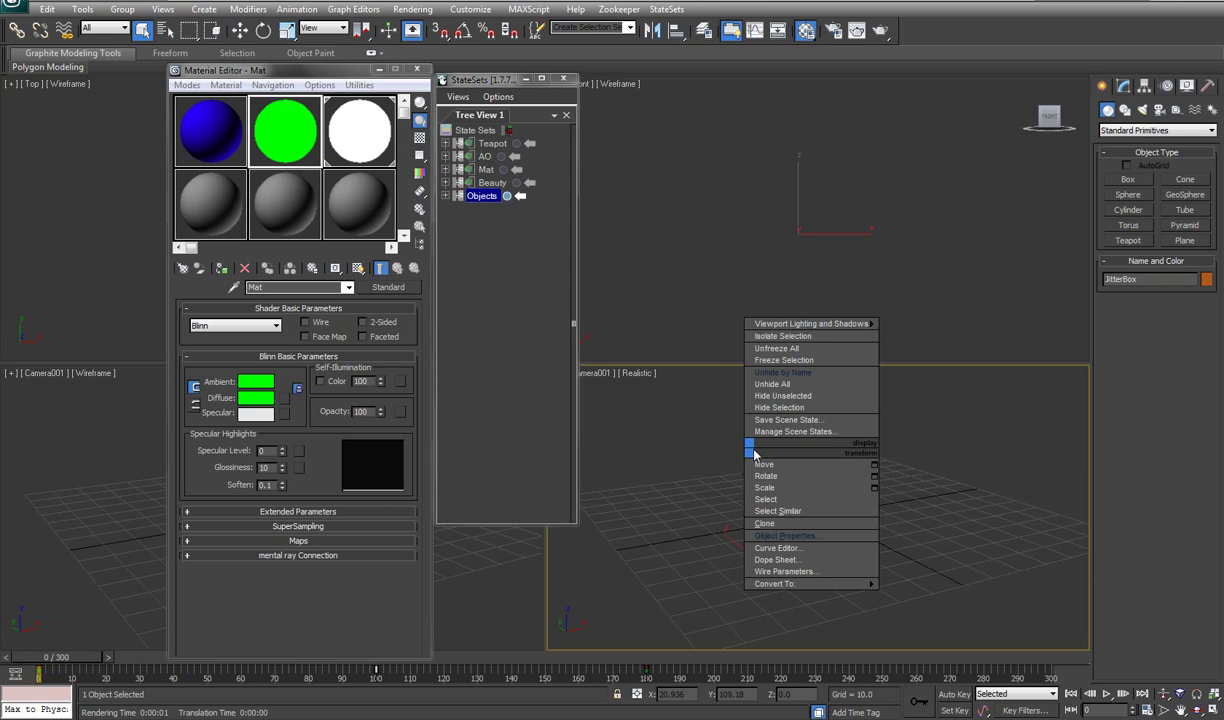
{"action": "left_click", "coordinate": [783, 372]}
Unhide every hidden object from BounceLight to VideoPlane, then select the State Sets root
{"action": "left_click_drag", "start_coordinate": [738, 275], "coordinate": [746, 514]}
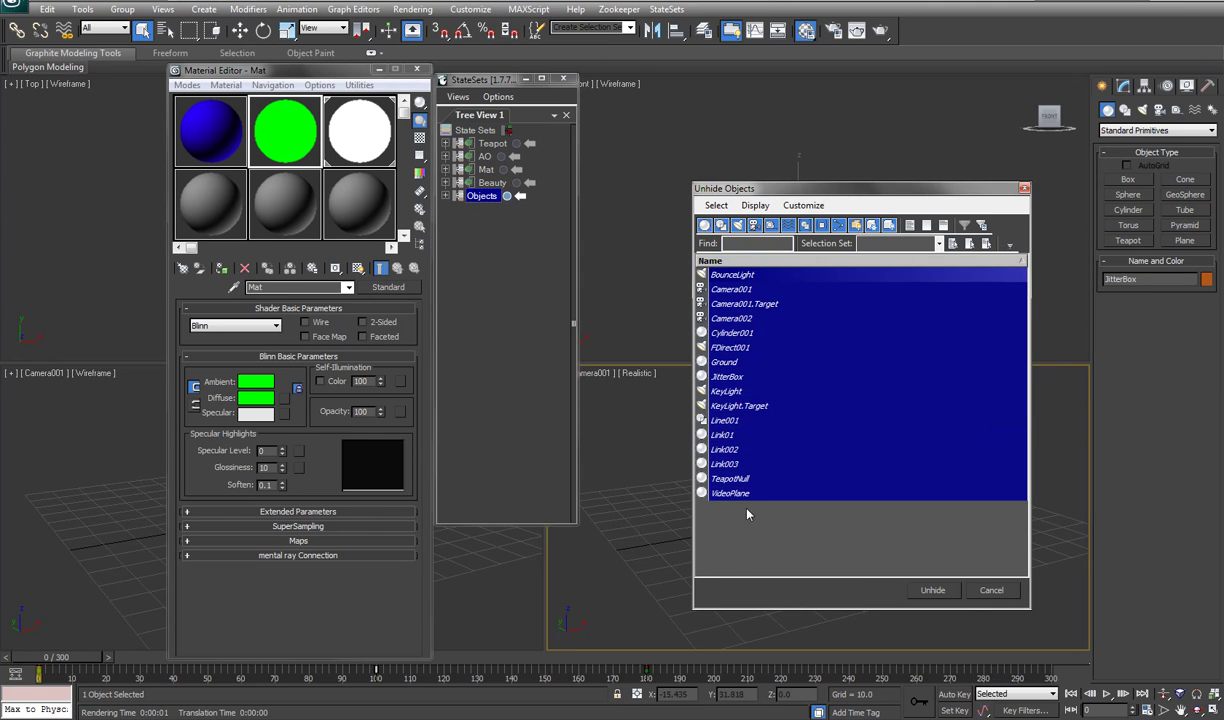
{"action": "left_click", "coordinate": [741, 305]}
{"action": "key", "text": "Up"}
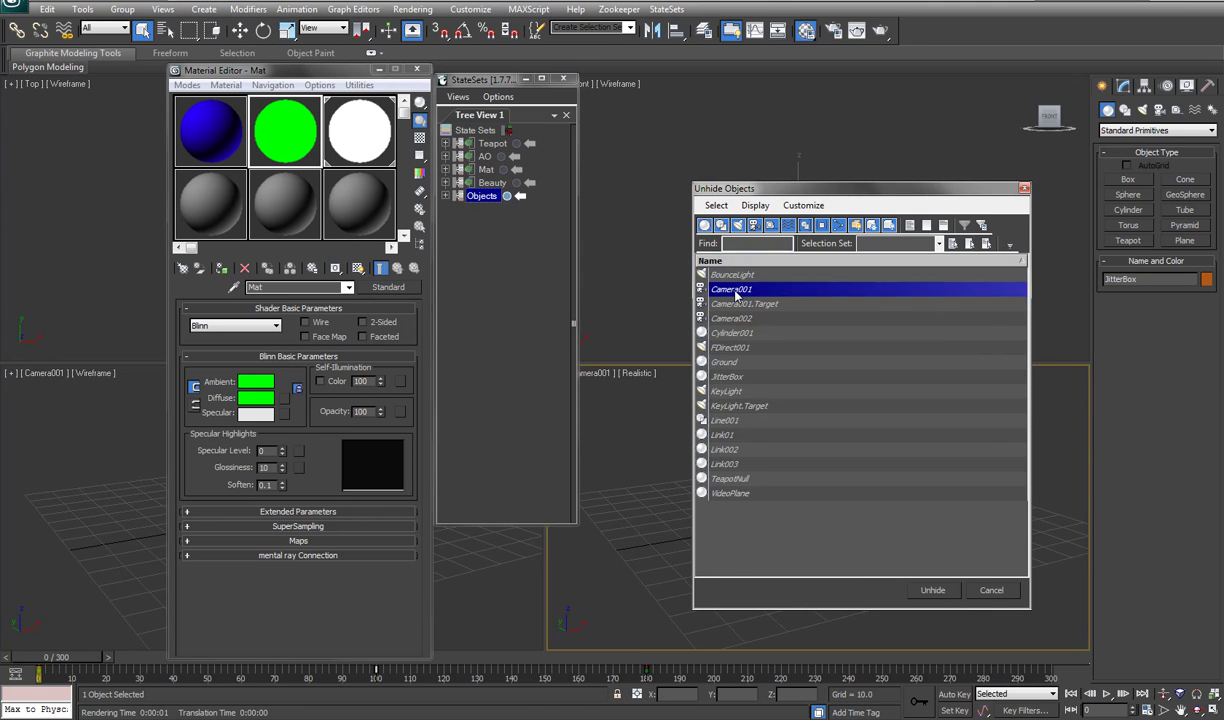
{"action": "left_click", "coordinate": [737, 306]}
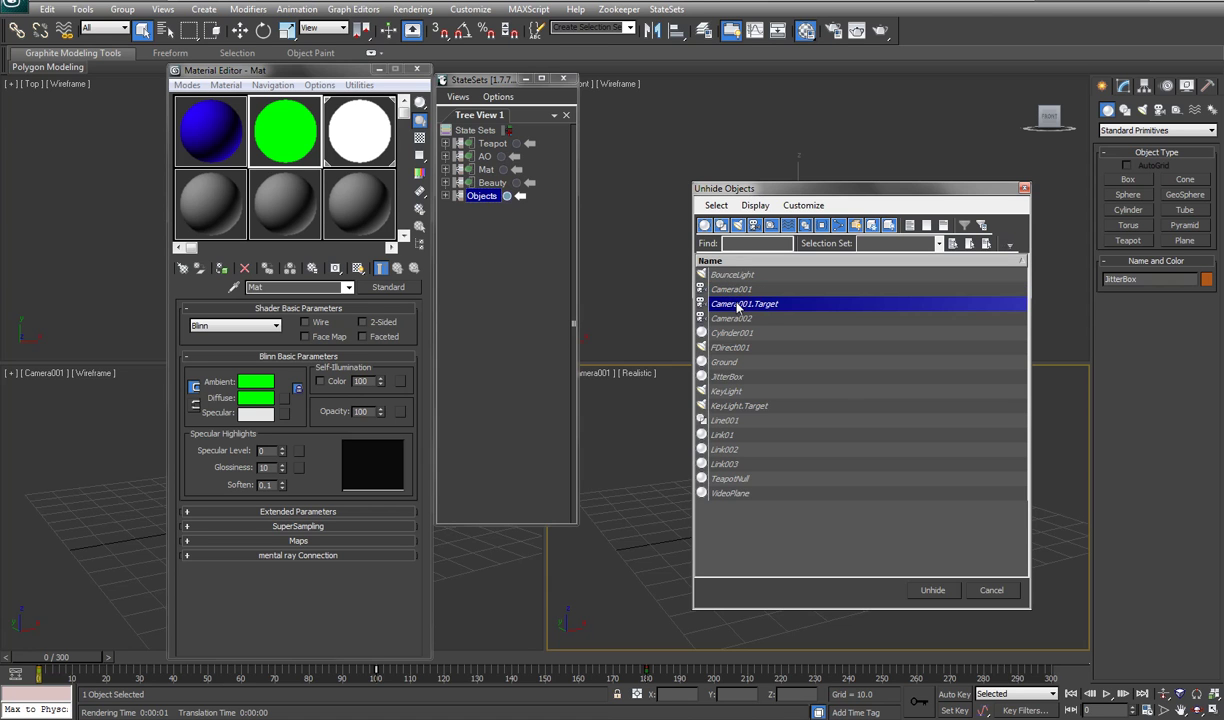
{"action": "left_click_drag", "start_coordinate": [733, 280], "coordinate": [742, 510]}
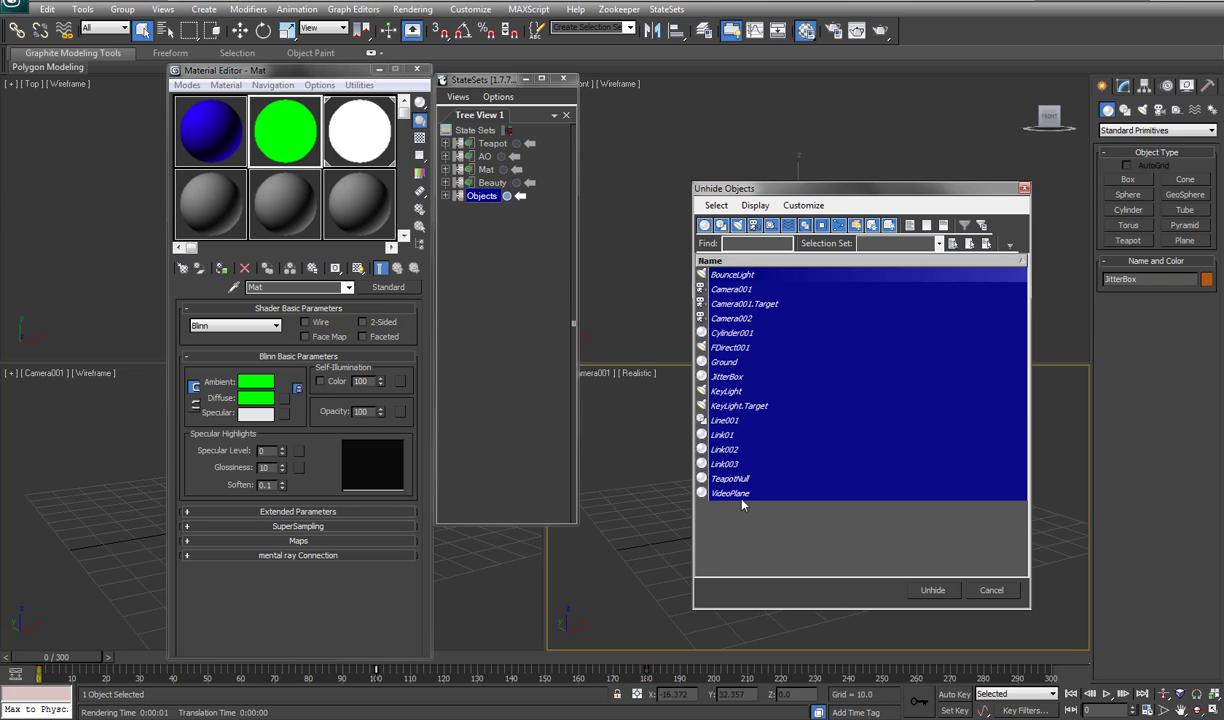
{"action": "left_click", "coordinate": [928, 590]}
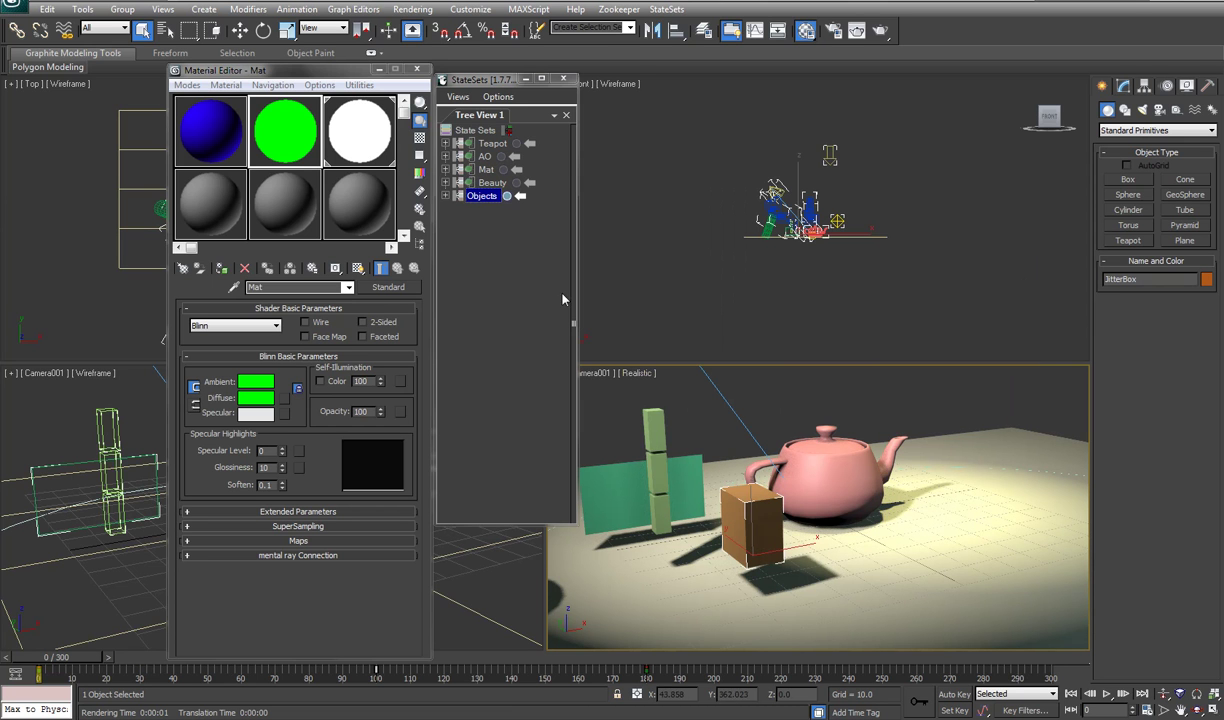
{"action": "left_click", "coordinate": [518, 198]}
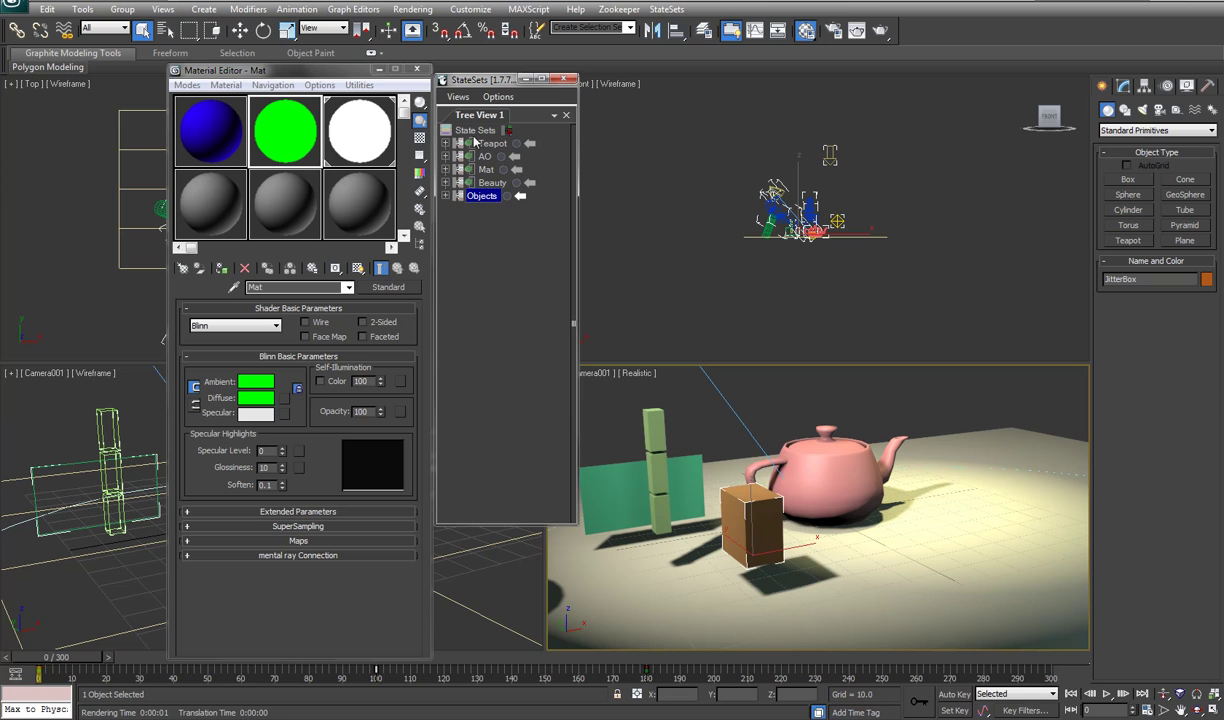
{"action": "left_click", "coordinate": [476, 131]}
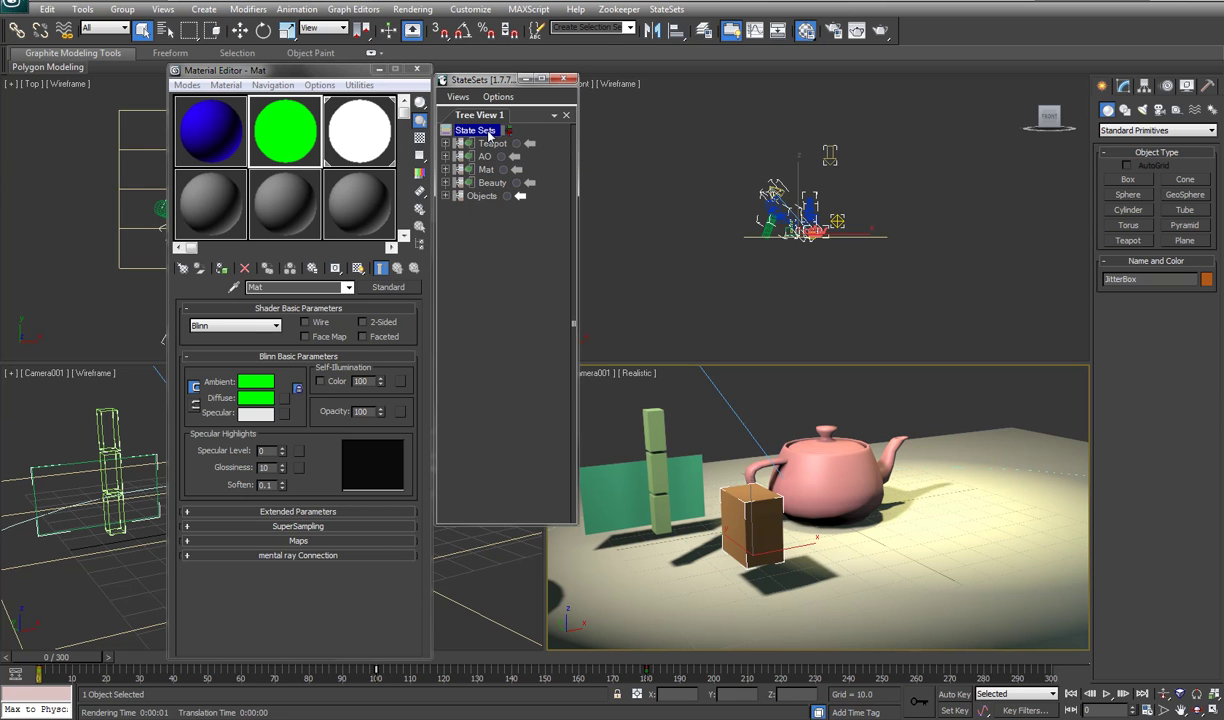
Choose Render All States from the State Sets root menu to render every pass
{"action": "right_click", "coordinate": [489, 134]}
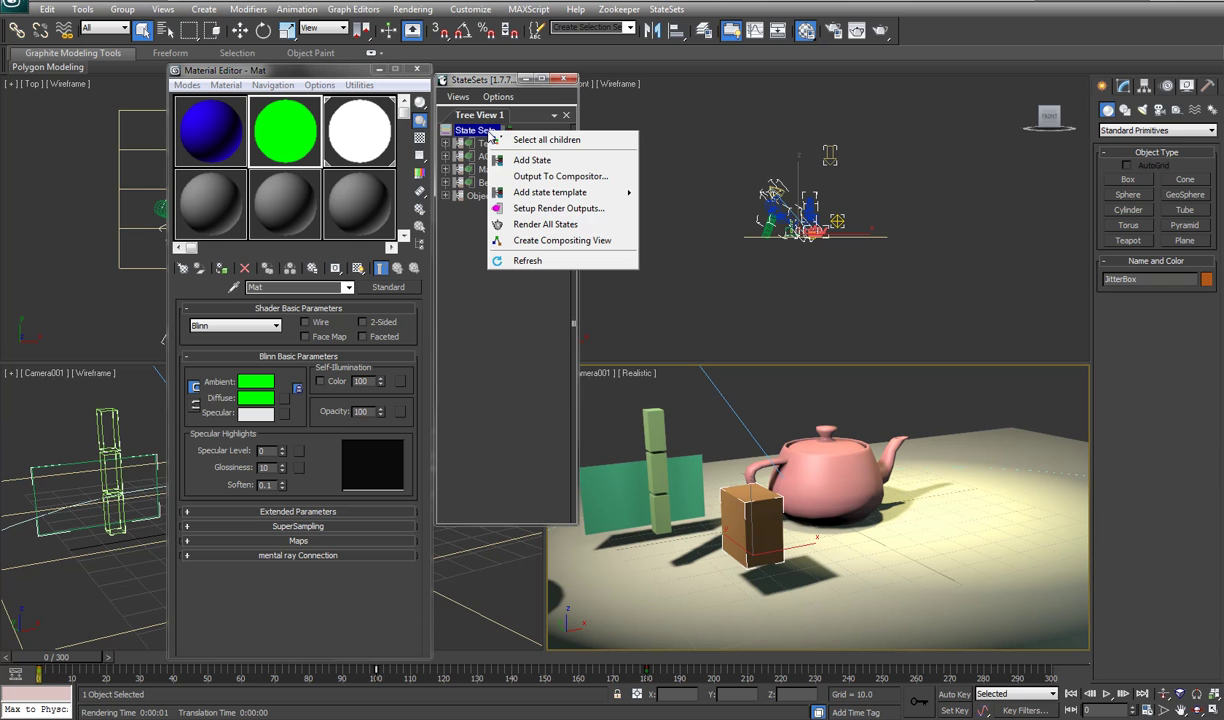
{"action": "left_click", "coordinate": [534, 226]}
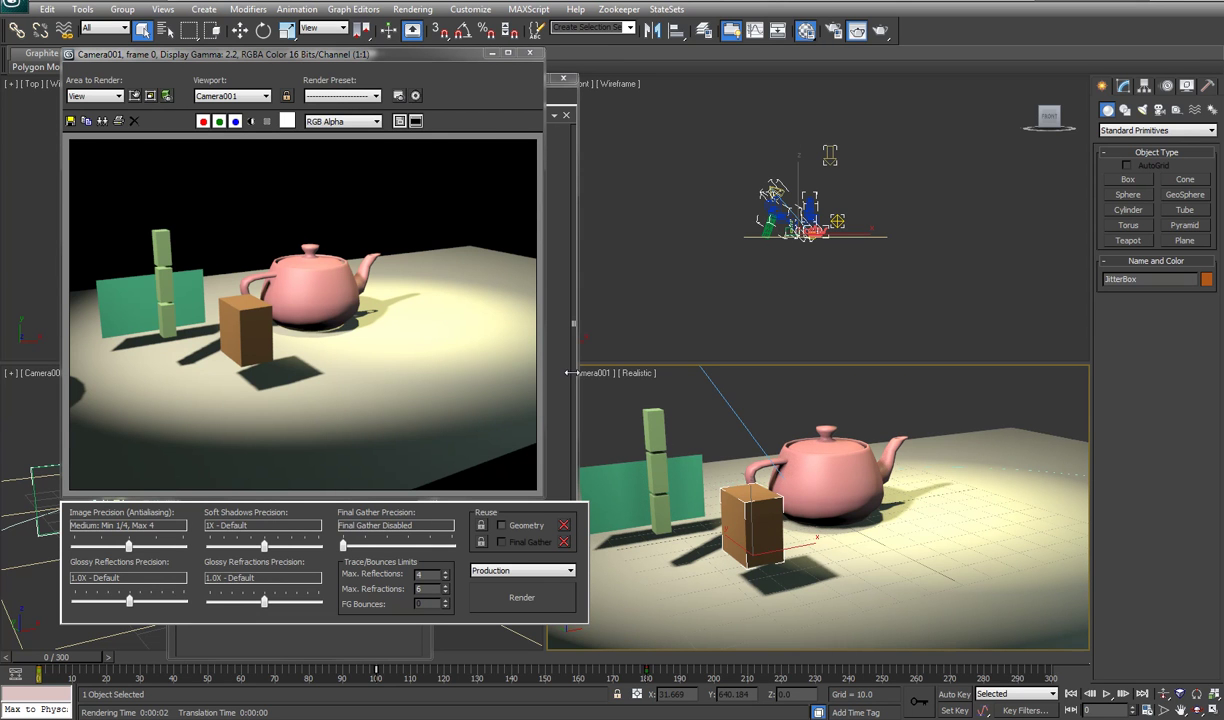
Close the rendered frame window and the Material Editor
{"action": "left_click", "coordinate": [528, 53]}
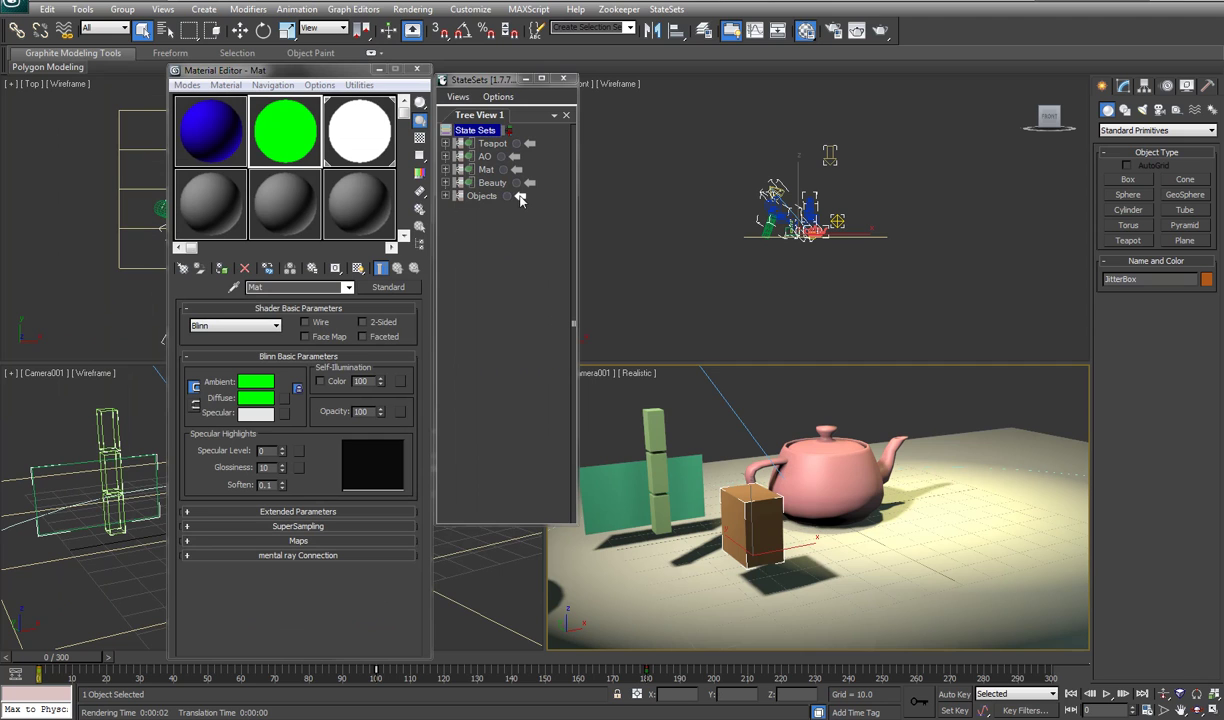
{"action": "left_click", "coordinate": [508, 254]}
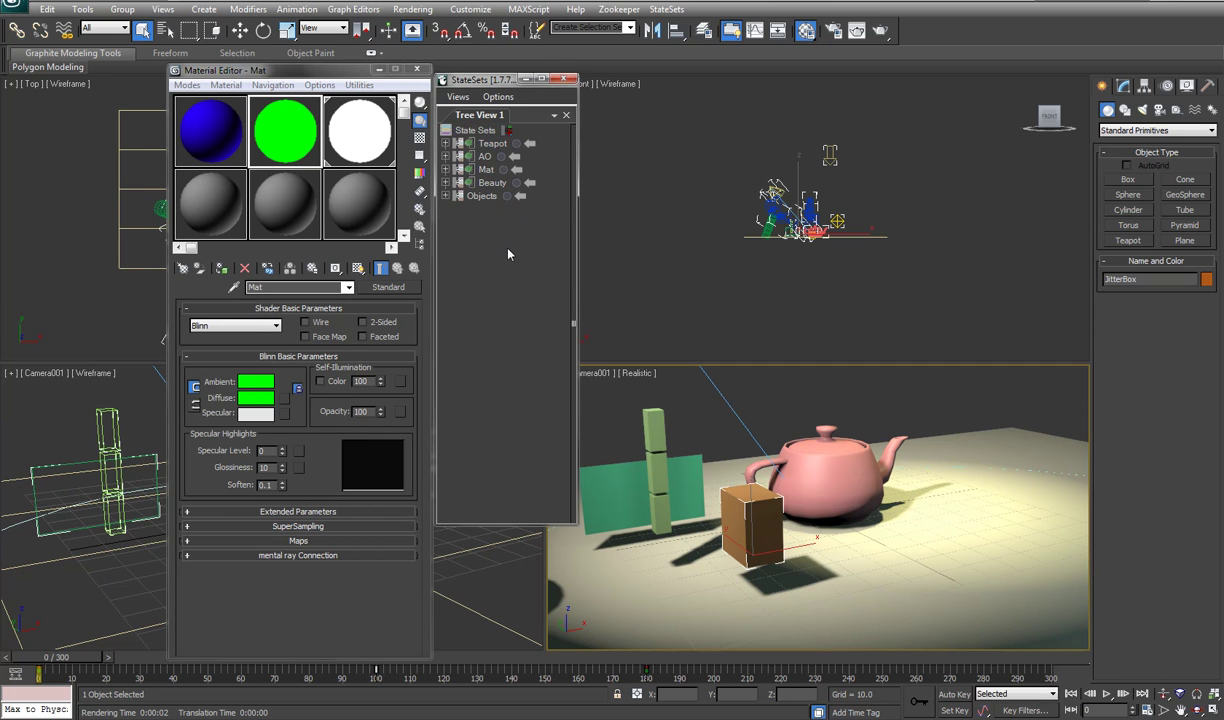
{"action": "left_click", "coordinate": [416, 69]}
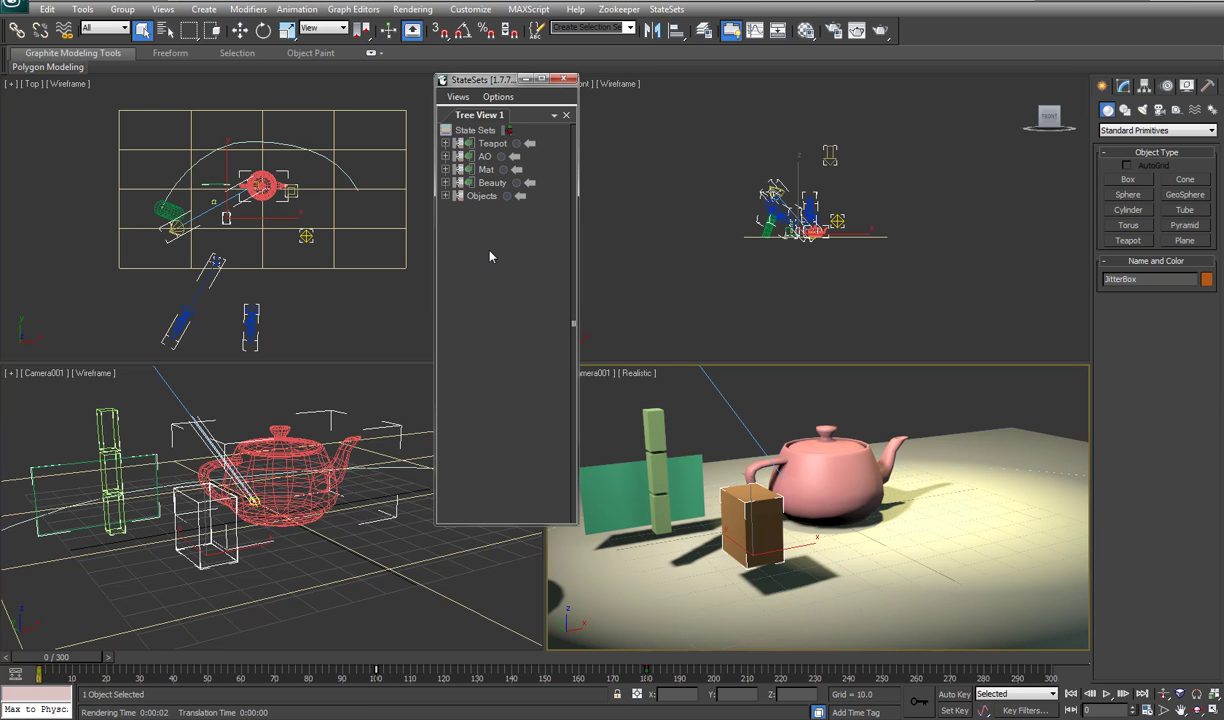
Create a compositing view and expand the Teapot output and Composite Output nodes
{"action": "right_click", "coordinate": [475, 132]}
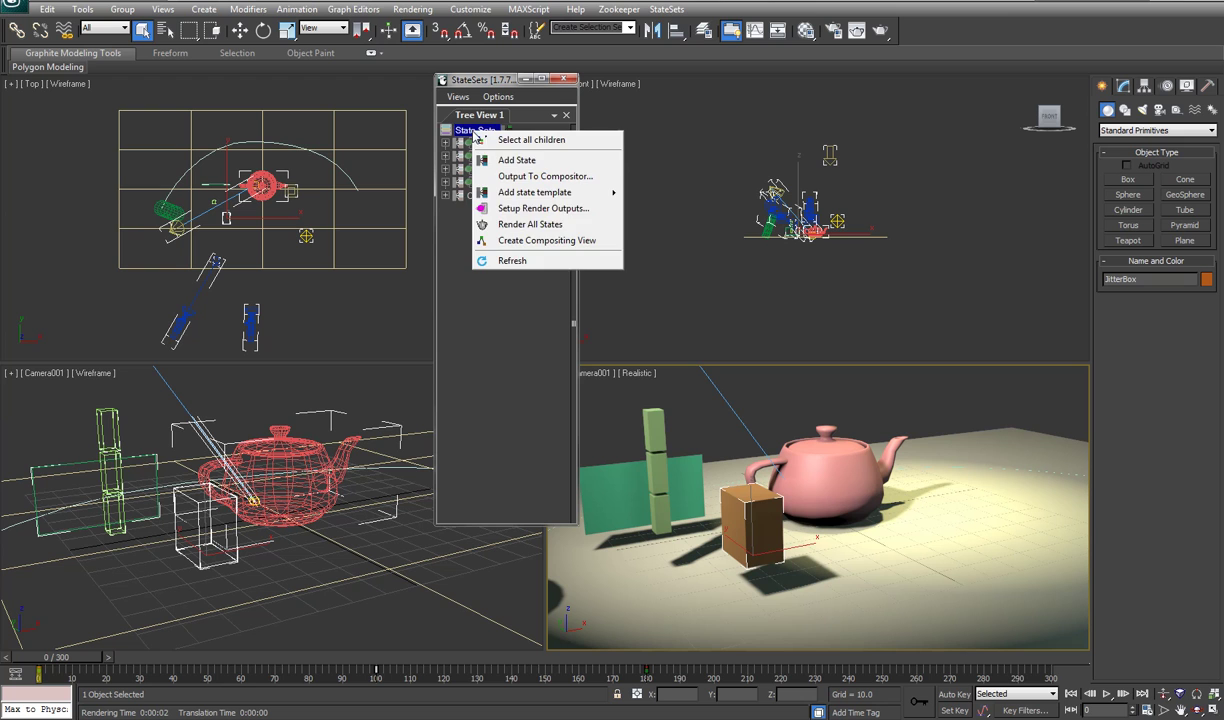
{"action": "left_click", "coordinate": [530, 248]}
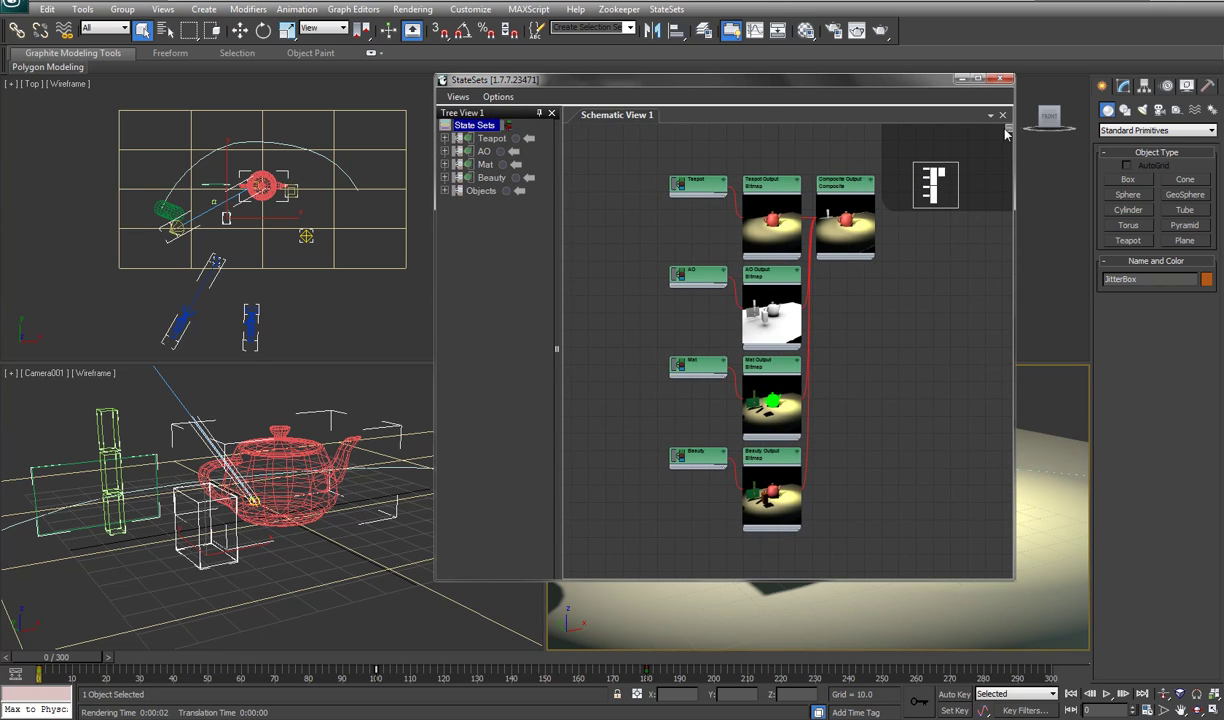
{"action": "scroll", "coordinate": [863, 344], "scroll_direction": "up", "scroll_amount": 5}
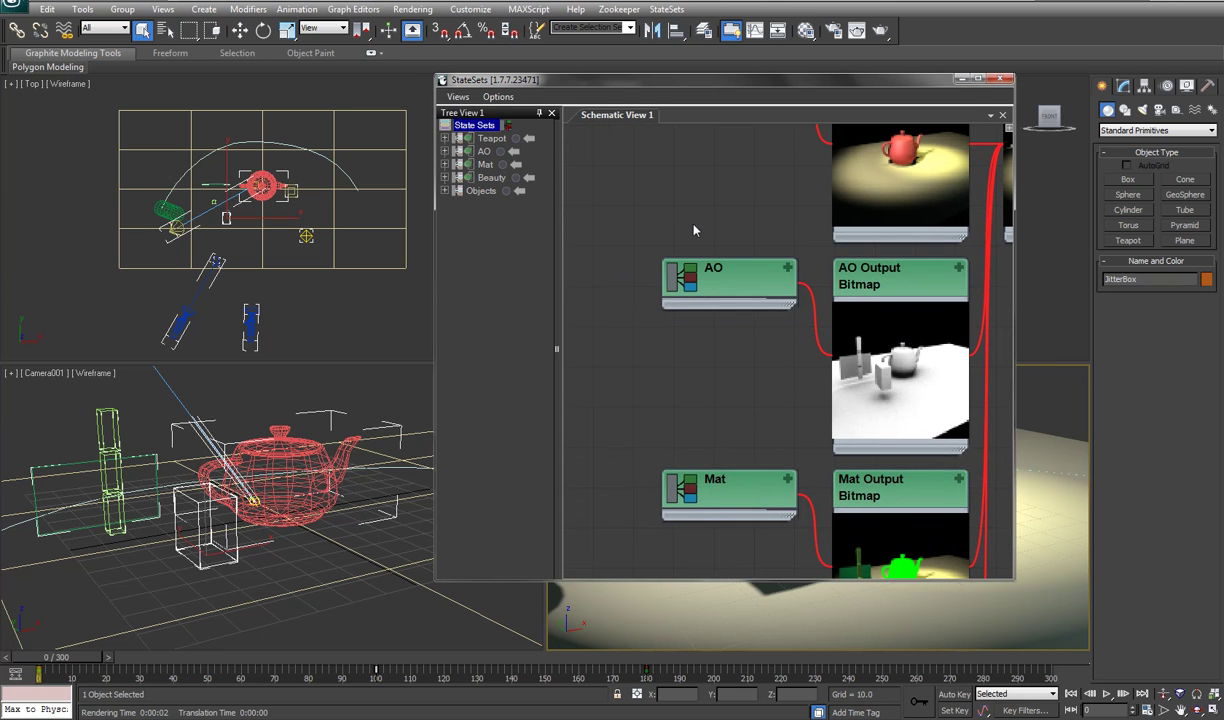
{"action": "left_click", "coordinate": [788, 268]}
{"action": "left_click", "coordinate": [788, 268]}
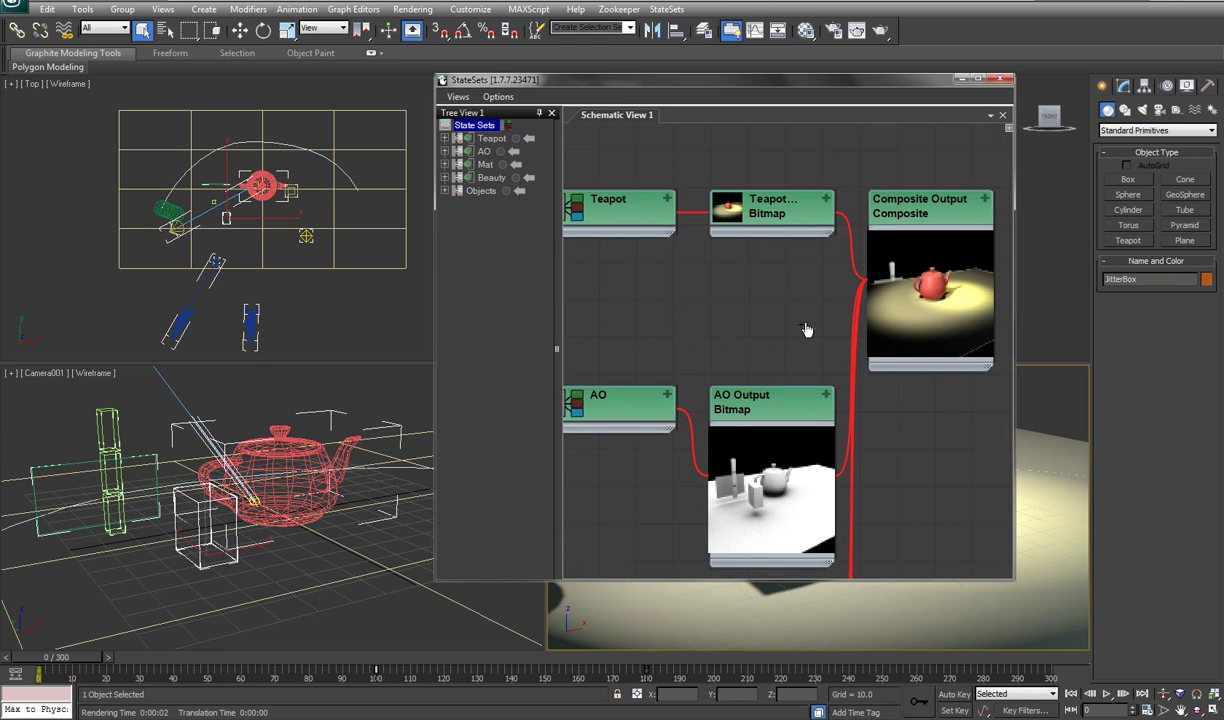
{"action": "left_click", "coordinate": [726, 228]}
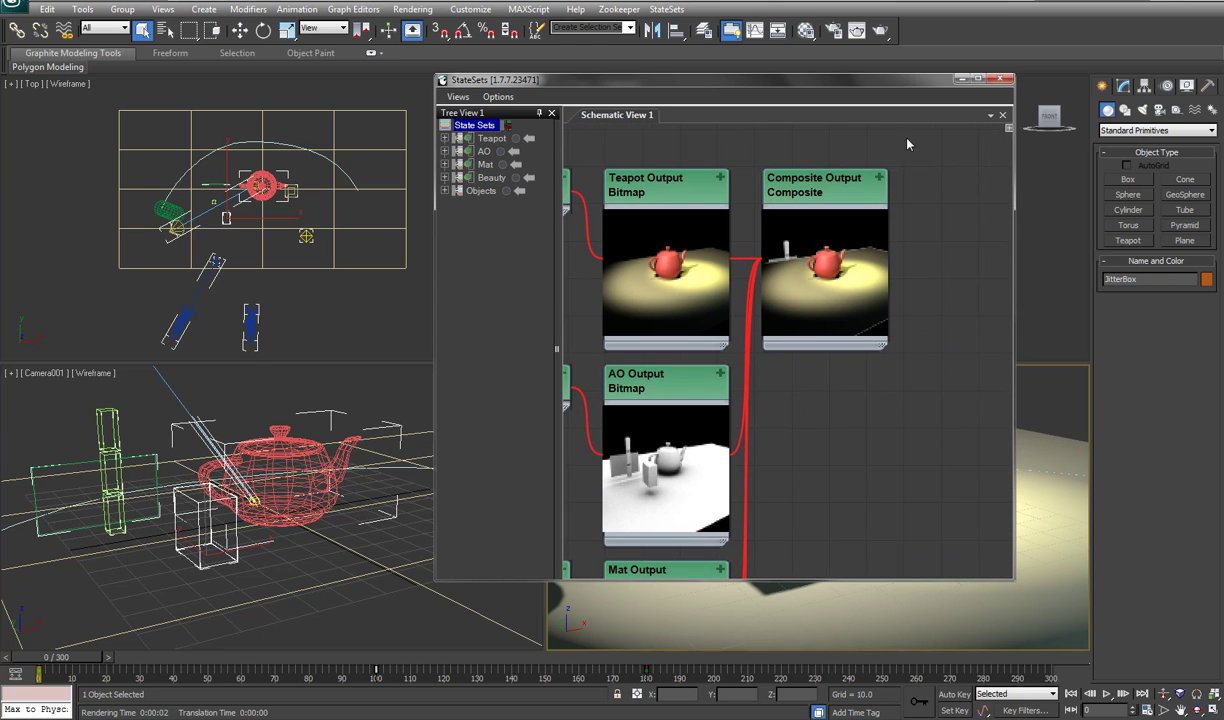
{"action": "left_click", "coordinate": [879, 177]}
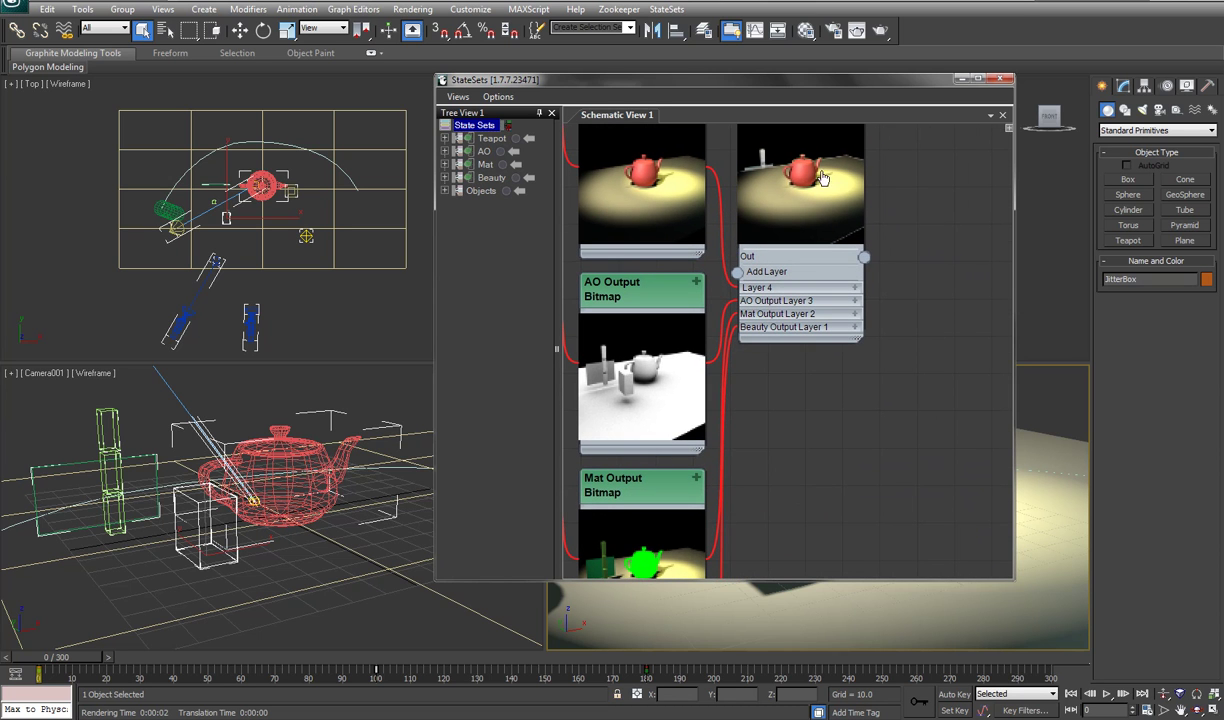
Refresh the composite preview and expand the Teapot, AO and Mat output layer rows
{"action": "right_click", "coordinate": [795, 180]}
{"action": "left_click", "coordinate": [795, 228]}
{"action": "left_click", "coordinate": [757, 265]}
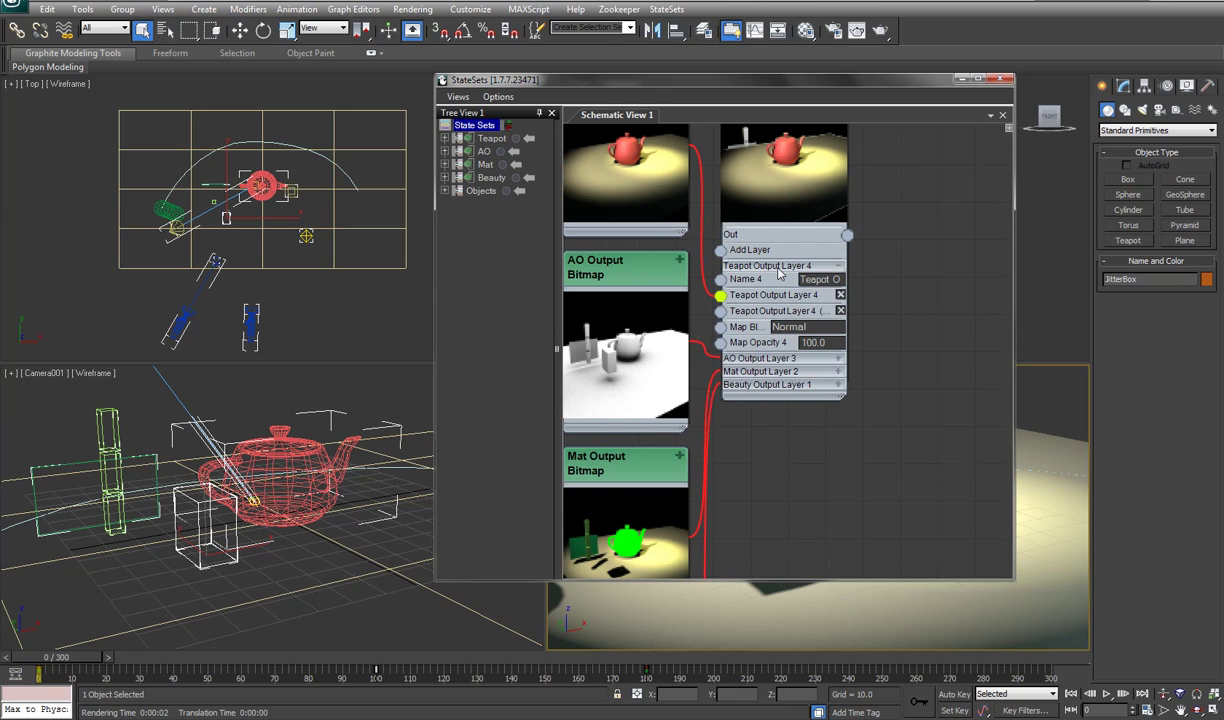
{"action": "left_click", "coordinate": [776, 357]}
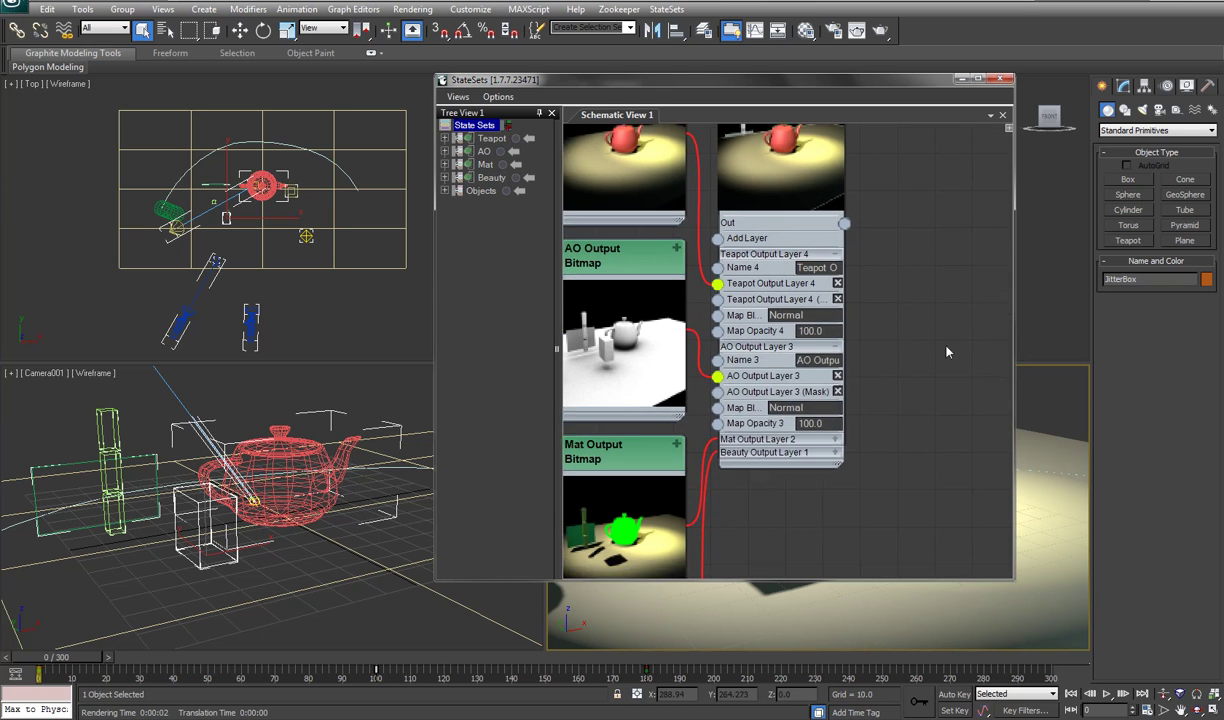
{"action": "left_click", "coordinate": [770, 331]}
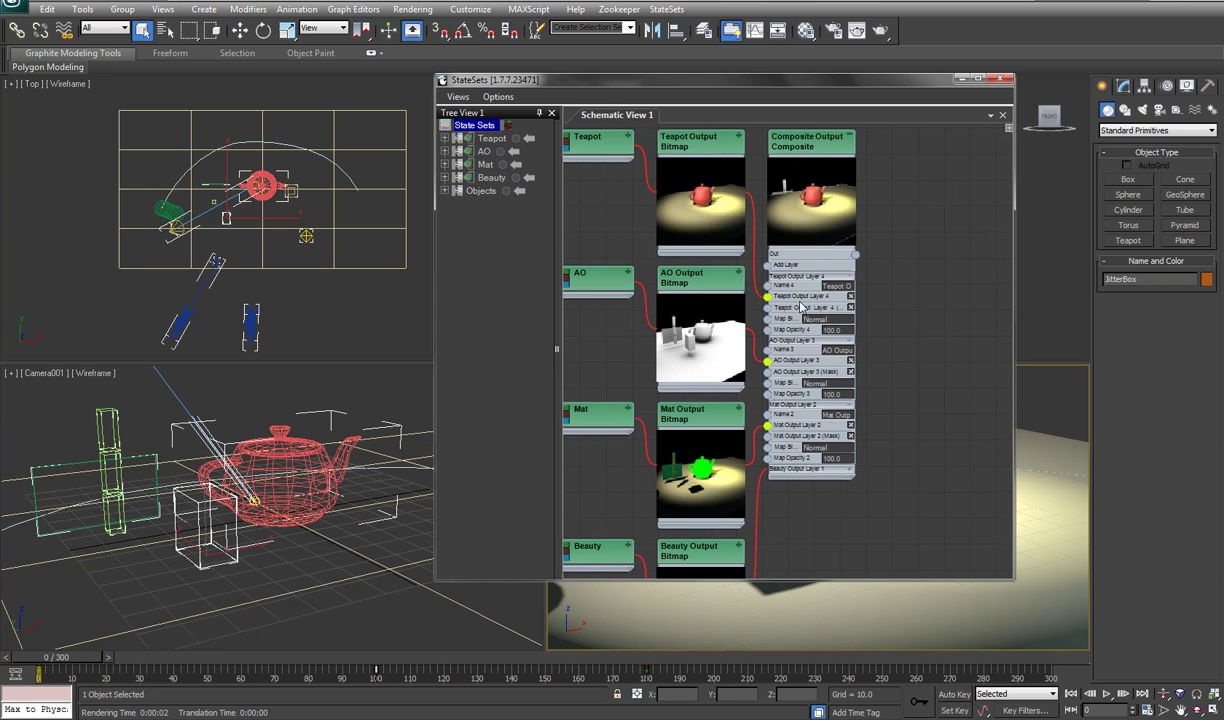
{"action": "scroll", "coordinate": [918, 297], "scroll_direction": "up", "scroll_amount": 2}
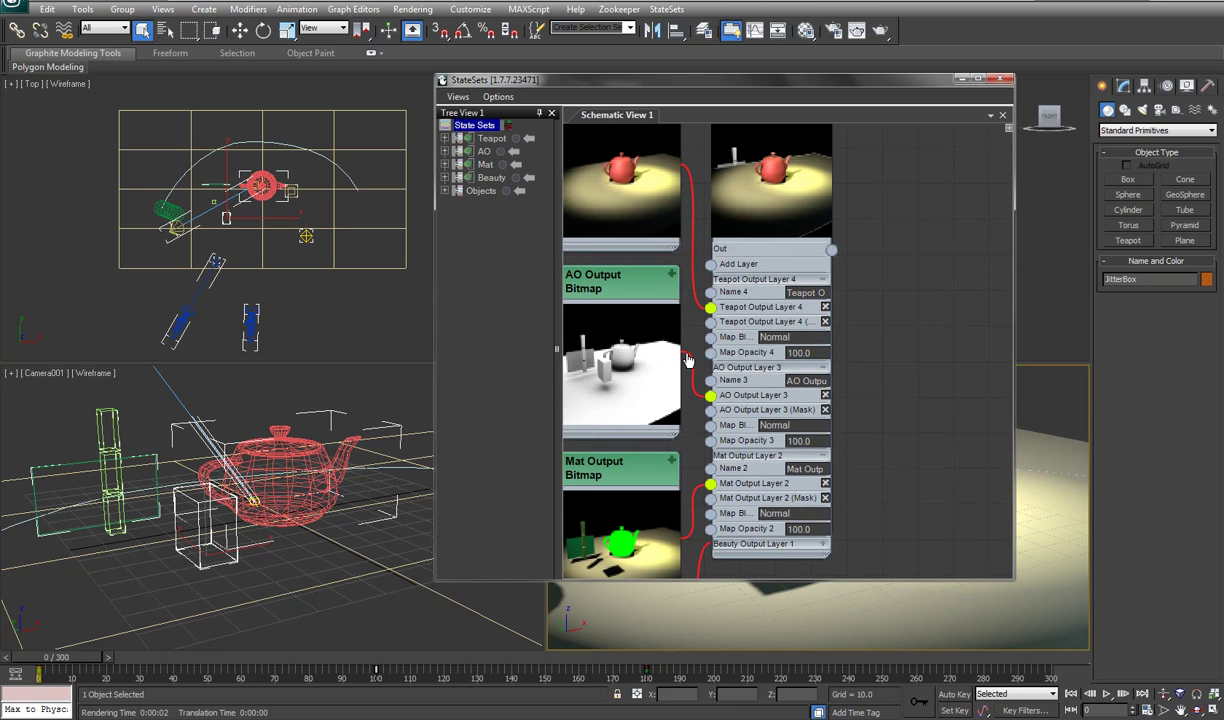
Adjust the Teapot layer's opacity and browse the Teapot and AO blend modes, keeping Normal
{"action": "left_click_drag", "start_coordinate": [818, 356], "coordinate": [818, 385]}
{"action": "left_click", "coordinate": [800, 338]}
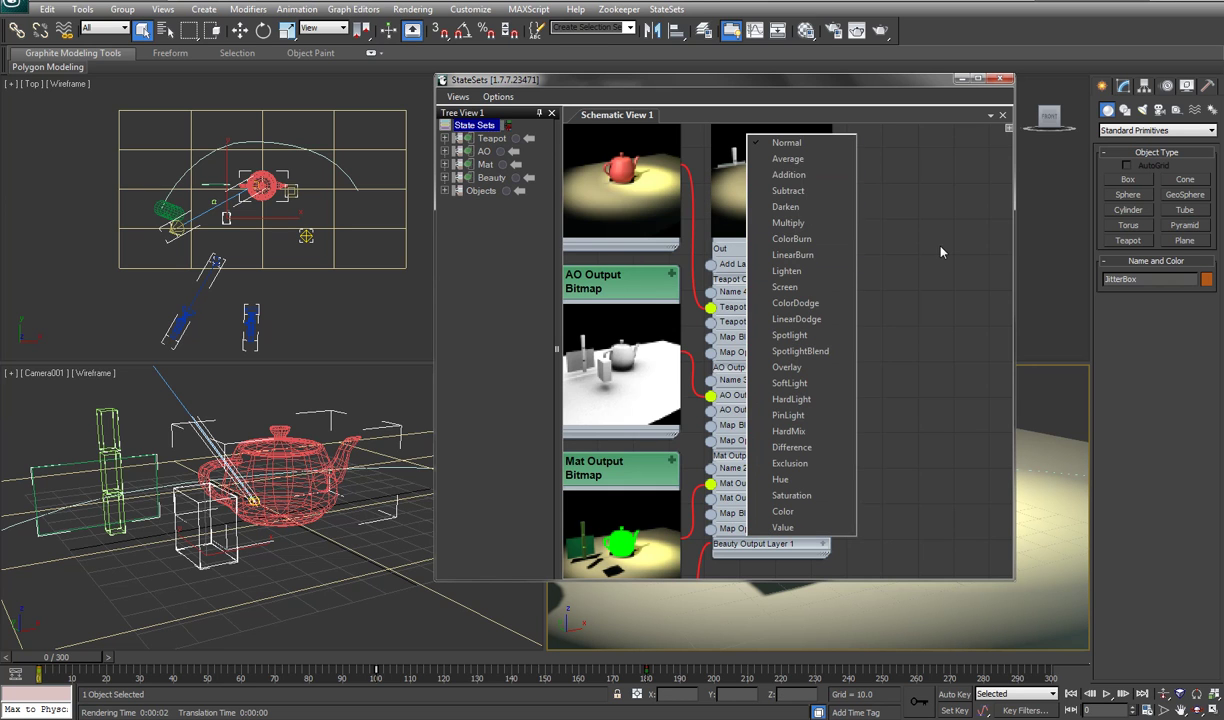
{"action": "left_click", "coordinate": [901, 234]}
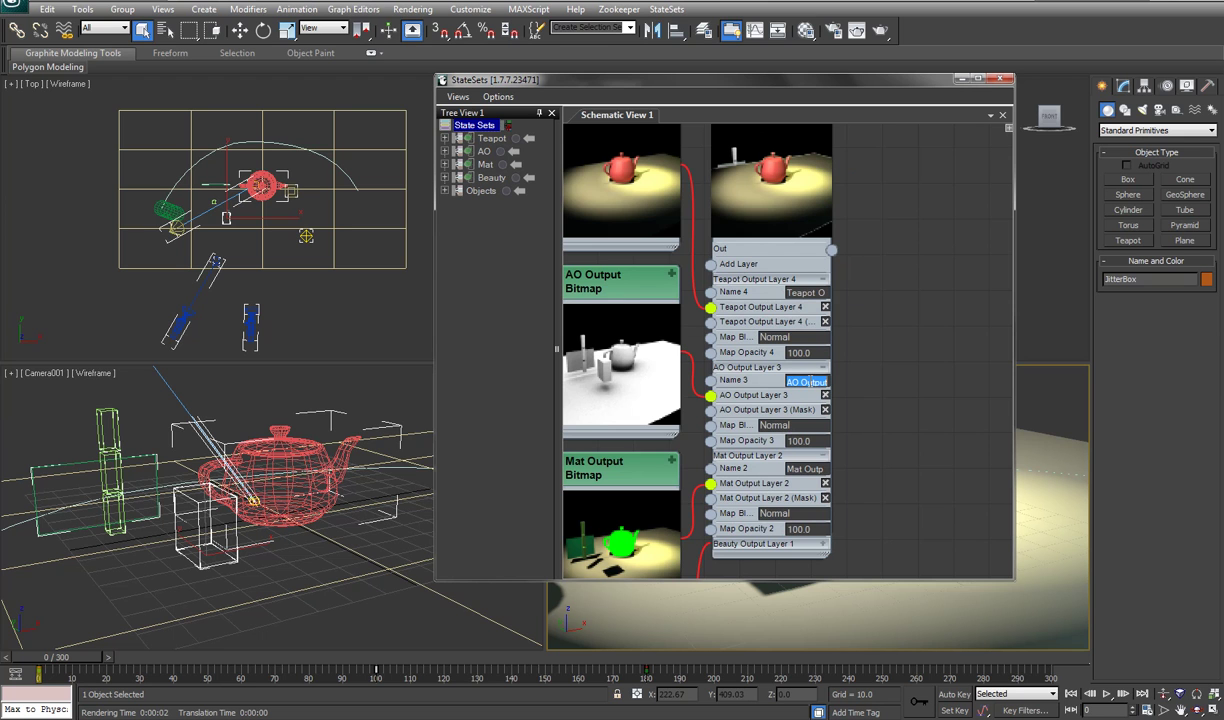
{"action": "left_click", "coordinate": [790, 381]}
{"action": "left_click", "coordinate": [796, 426]}
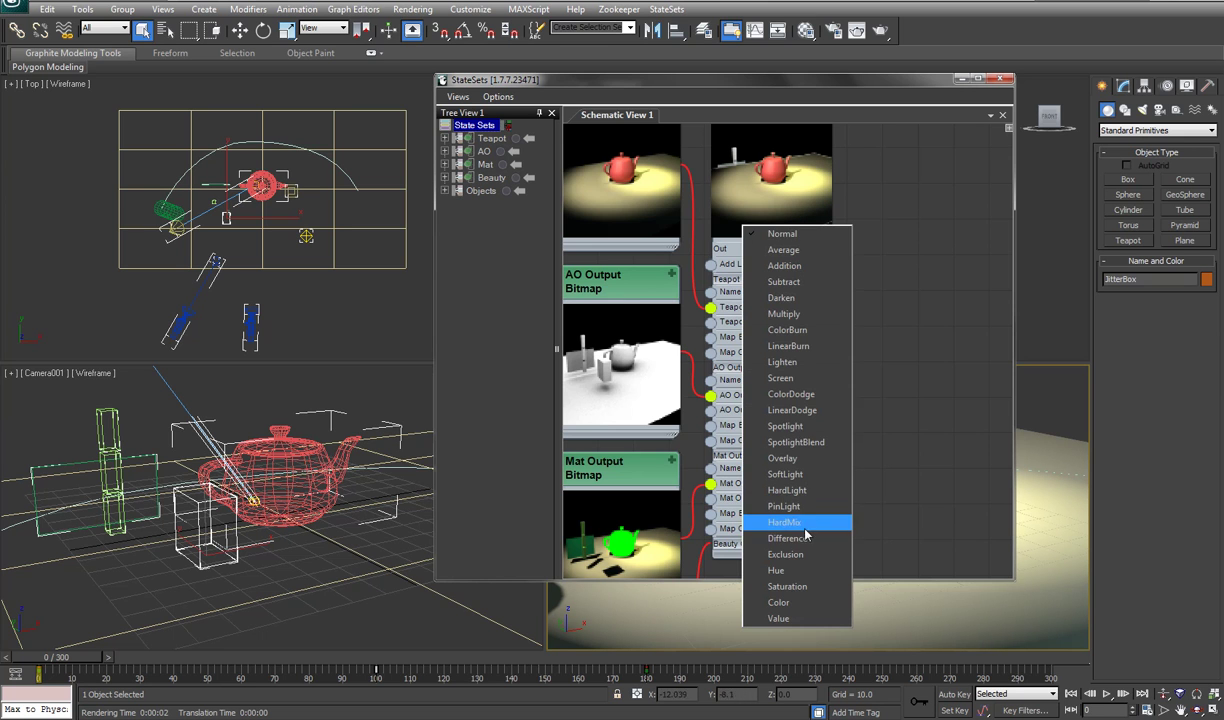
{"action": "left_click", "coordinate": [891, 343]}
{"action": "scroll", "coordinate": [900, 300], "scroll_direction": "down", "scroll_amount": 5}
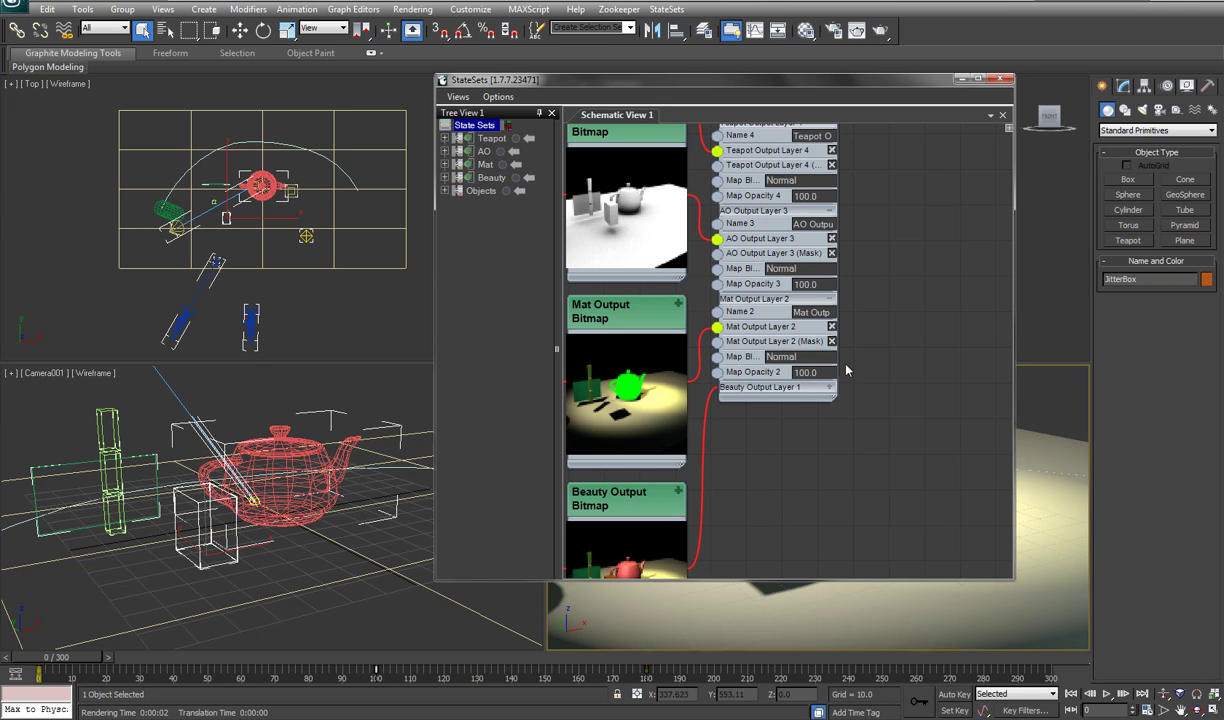
{"action": "scroll", "coordinate": [898, 262], "scroll_direction": "down", "scroll_amount": 4}
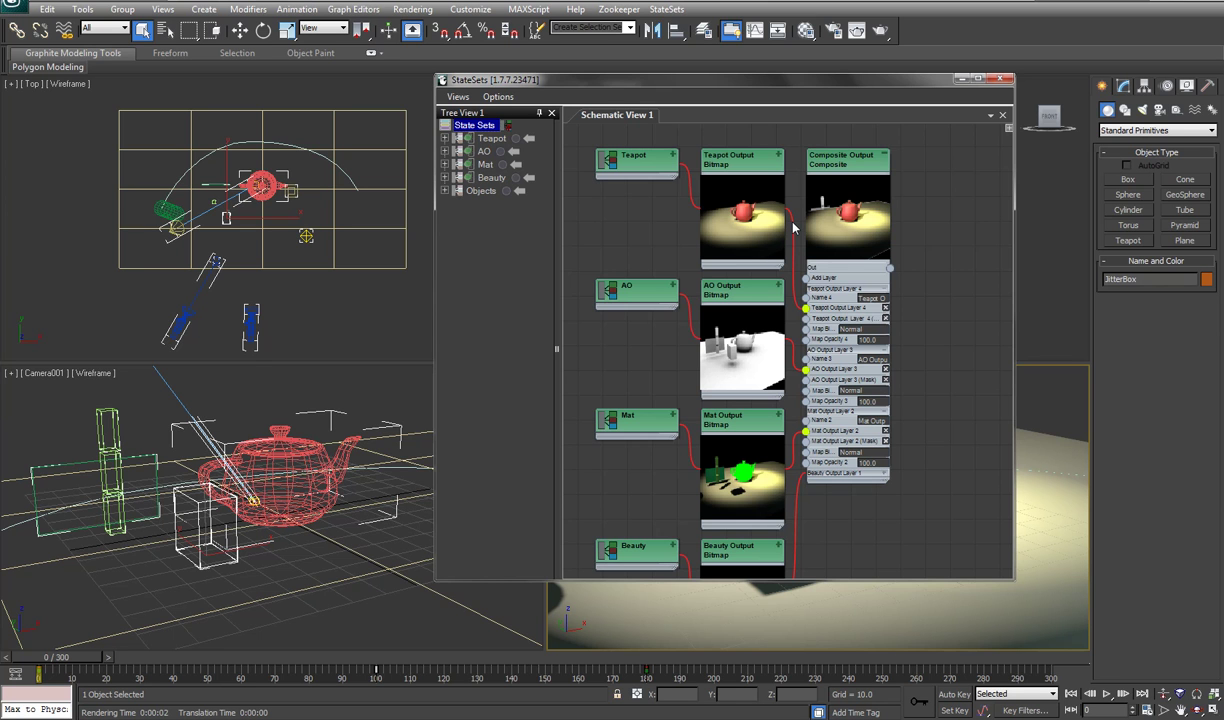
Collapse the Composite Output node's layer list
{"action": "middle_click_drag", "start_coordinate": [621, 233], "coordinate": [684, 170]}
{"action": "middle_click_drag", "start_coordinate": [708, 408], "coordinate": [706, 468]}
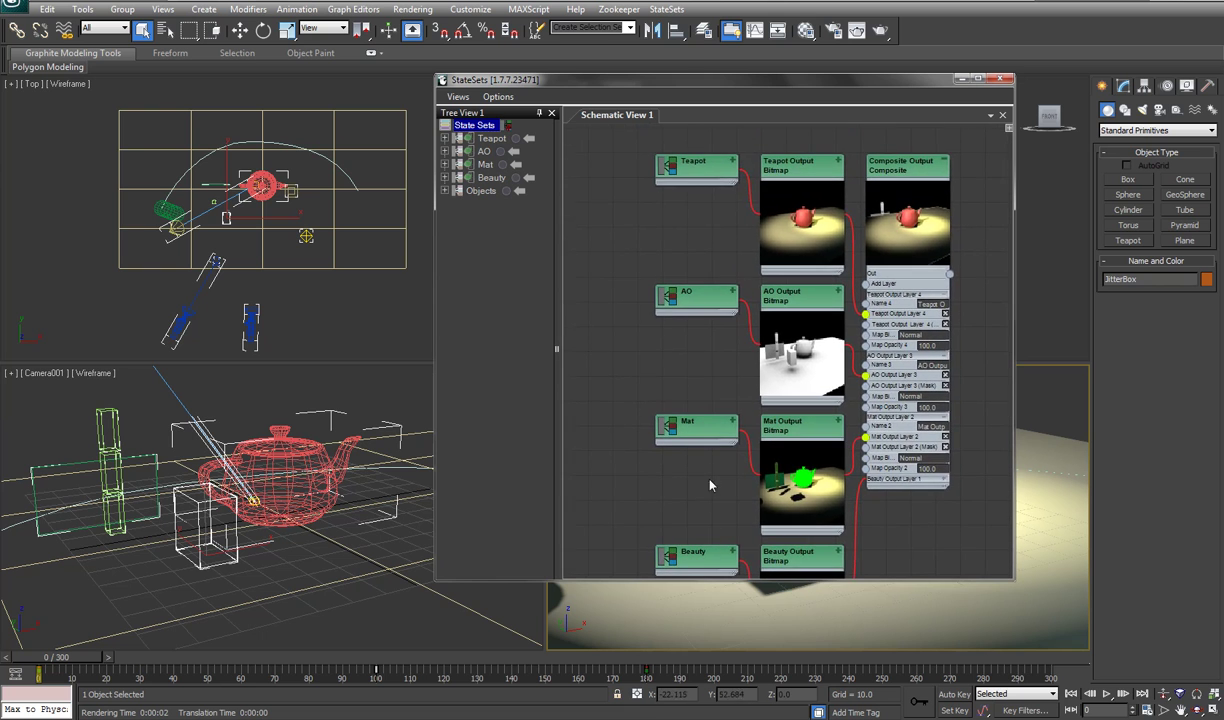
{"action": "middle_click_drag", "start_coordinate": [699, 350], "coordinate": [710, 350]}
{"action": "scroll", "coordinate": [710, 350], "scroll_direction": "down", "scroll_amount": 3}
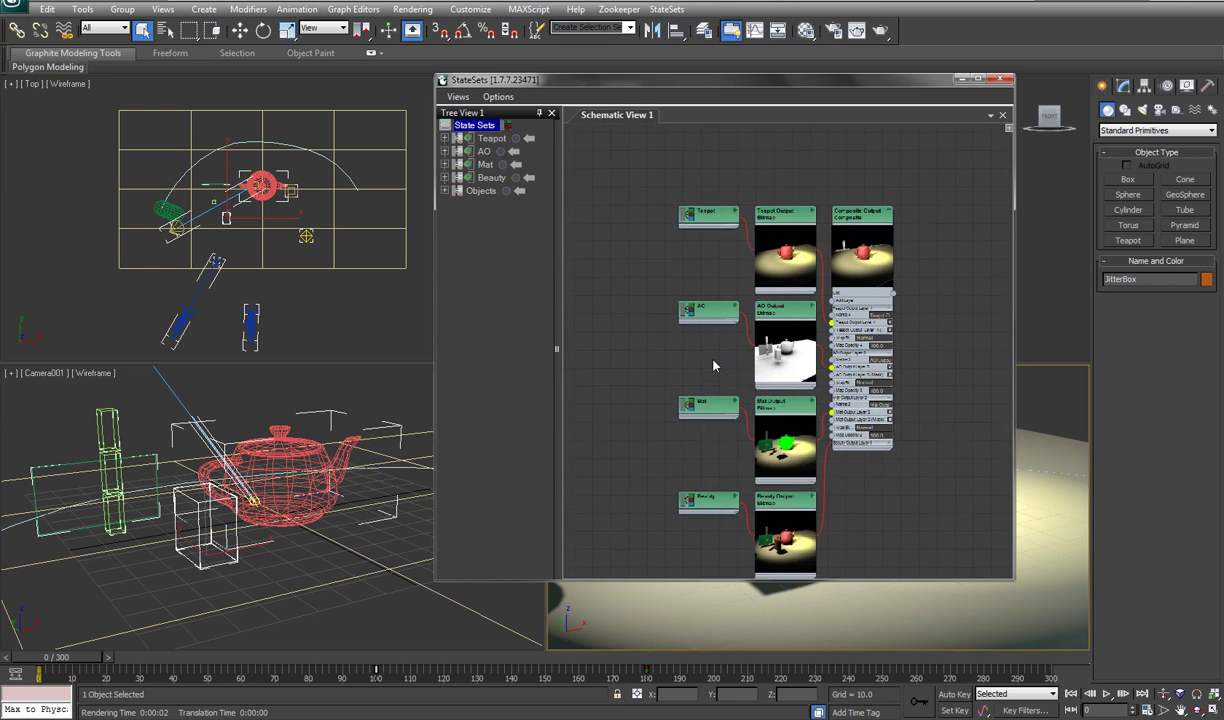
{"action": "scroll", "coordinate": [714, 365], "scroll_direction": "up", "scroll_amount": 2}
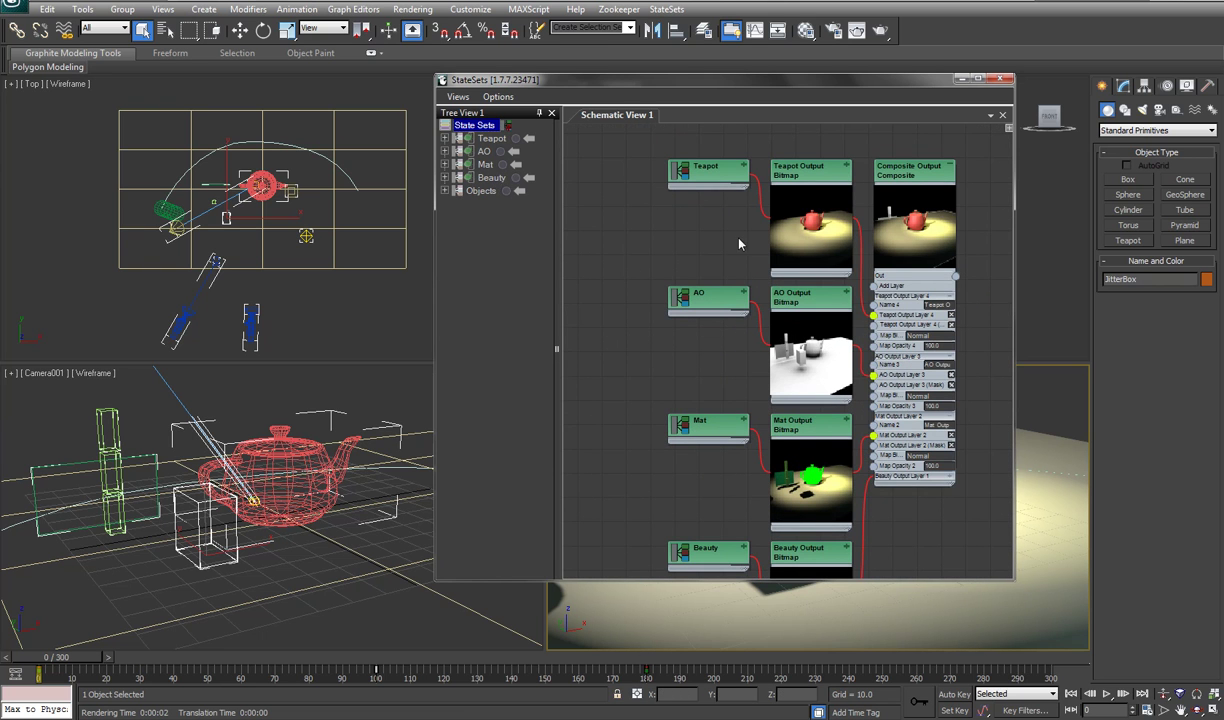
{"action": "left_click", "coordinate": [950, 166]}
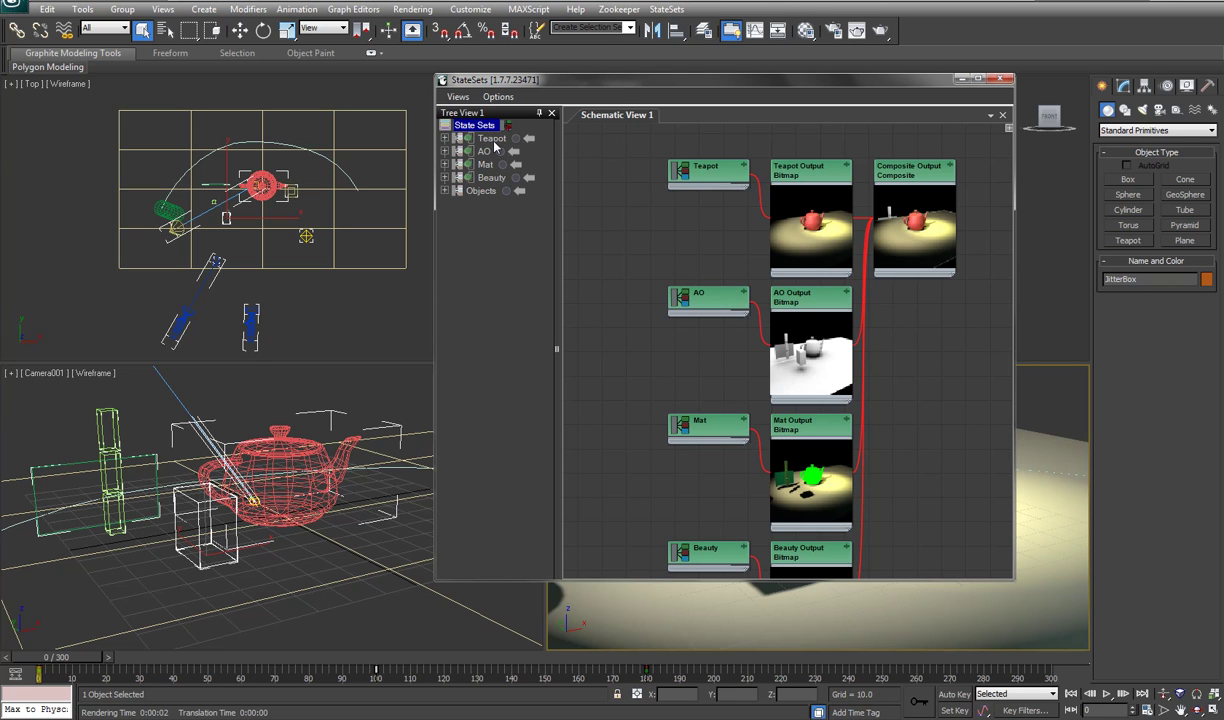
Marquee-select and deselect the Teapot, AO and Mat nodes, then close the Schematic View
{"action": "left_click_drag", "start_coordinate": [607, 156], "coordinate": [792, 421]}
{"action": "left_click", "coordinate": [714, 393]}
{"action": "middle_click_drag", "start_coordinate": [639, 276], "coordinate": [627, 258]}
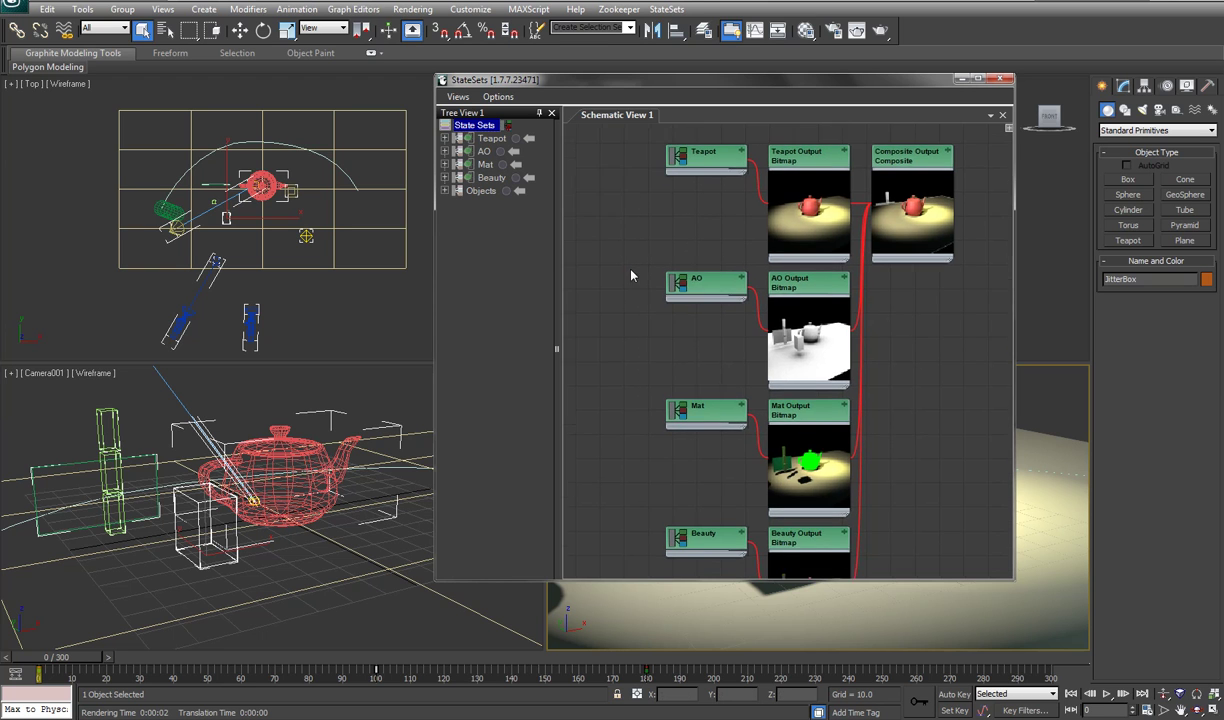
{"action": "left_click", "coordinate": [990, 115]}
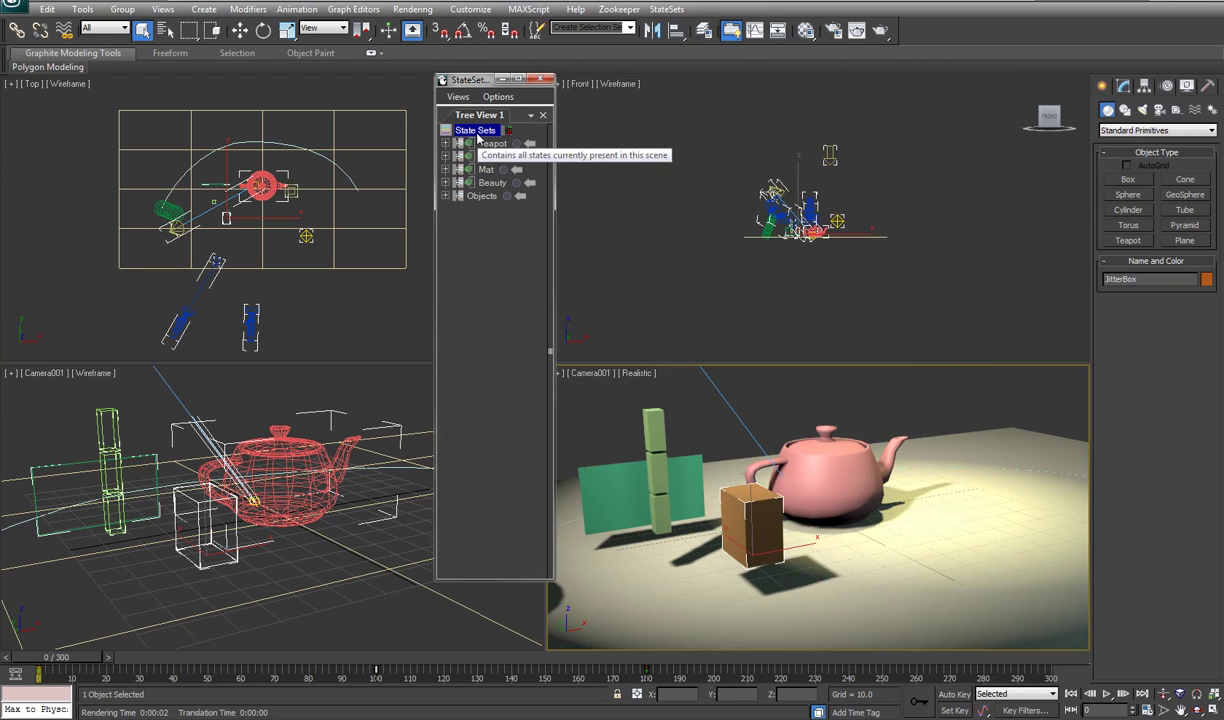
Use Output To Compositor to create a link saved as a RenderTest .sof file
{"action": "right_click", "coordinate": [478, 136]}
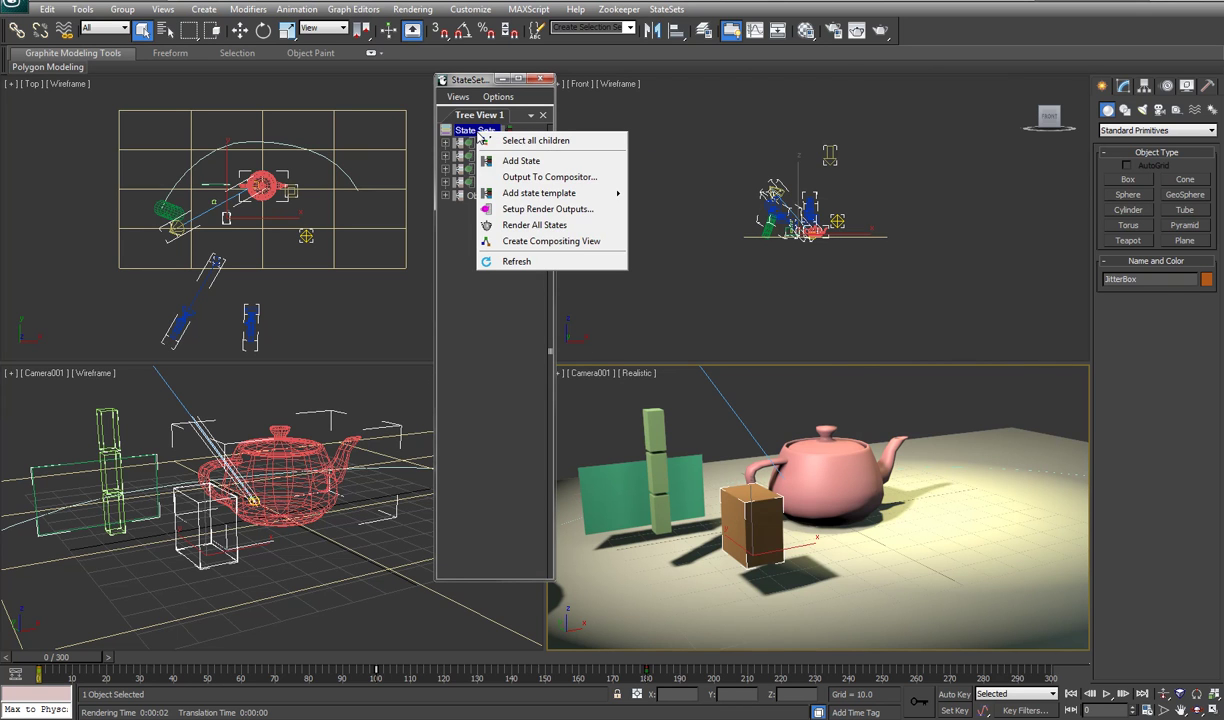
{"action": "left_click", "coordinate": [528, 181]}
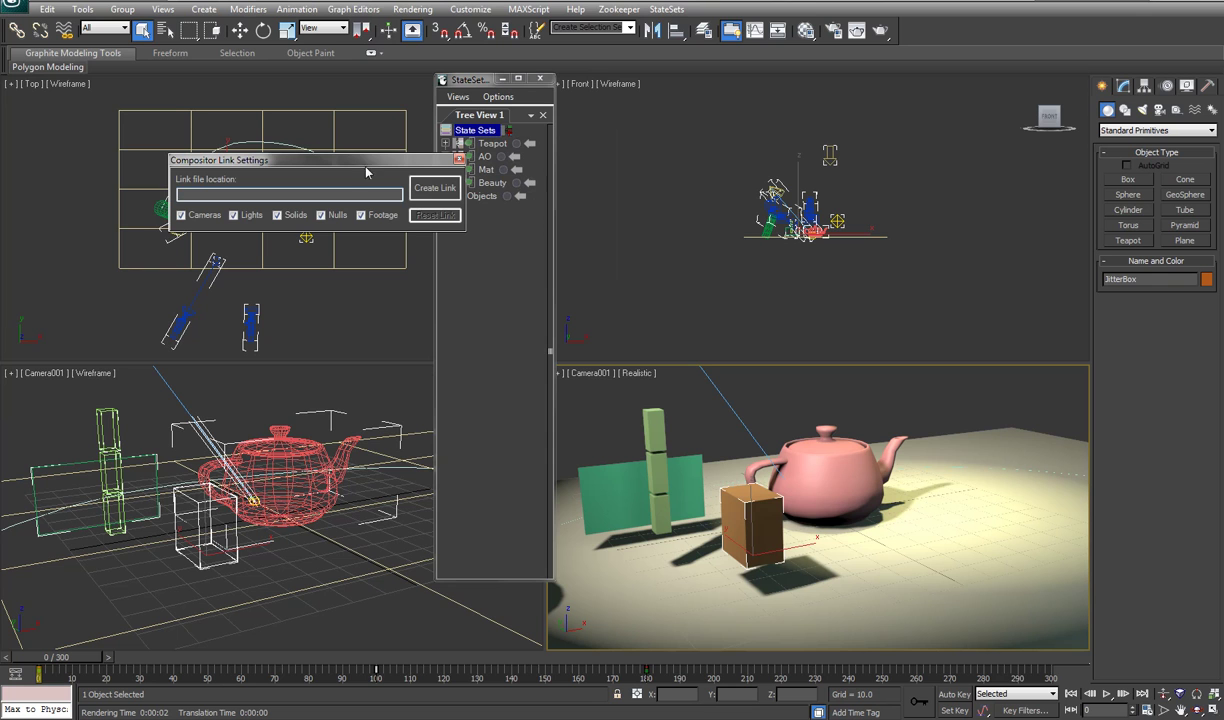
{"action": "left_click_drag", "start_coordinate": [347, 158], "coordinate": [745, 108]}
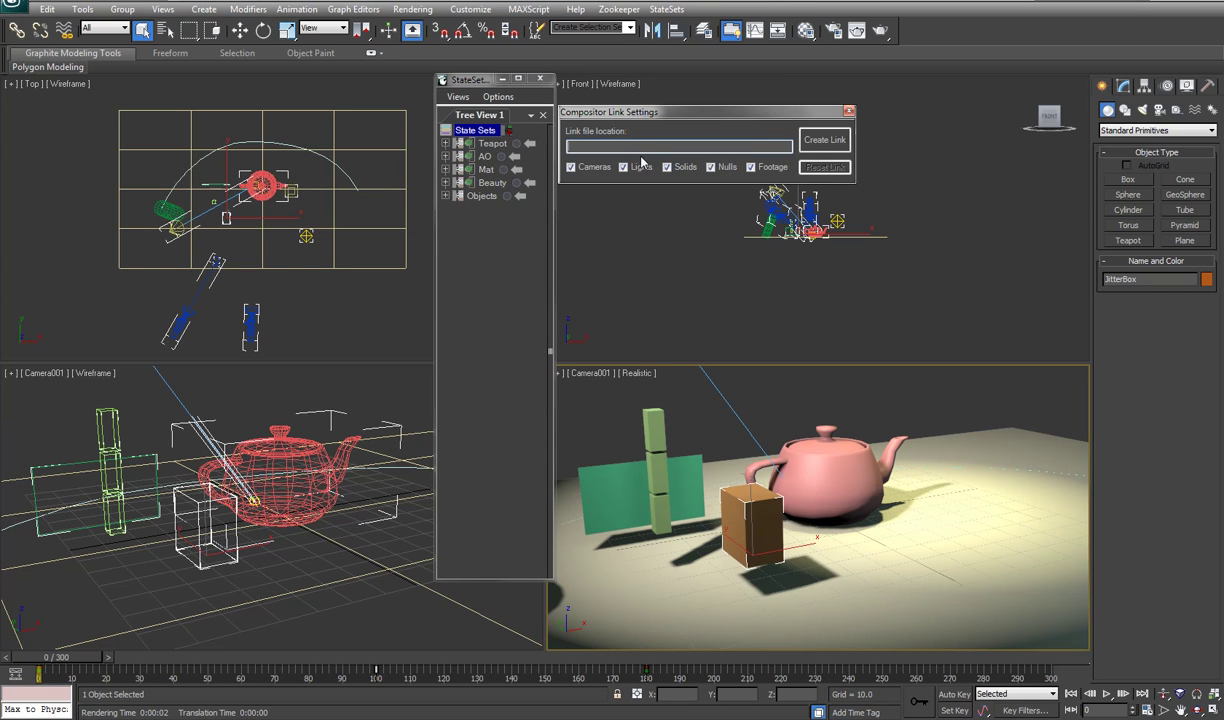
{"action": "left_click", "coordinate": [822, 145]}
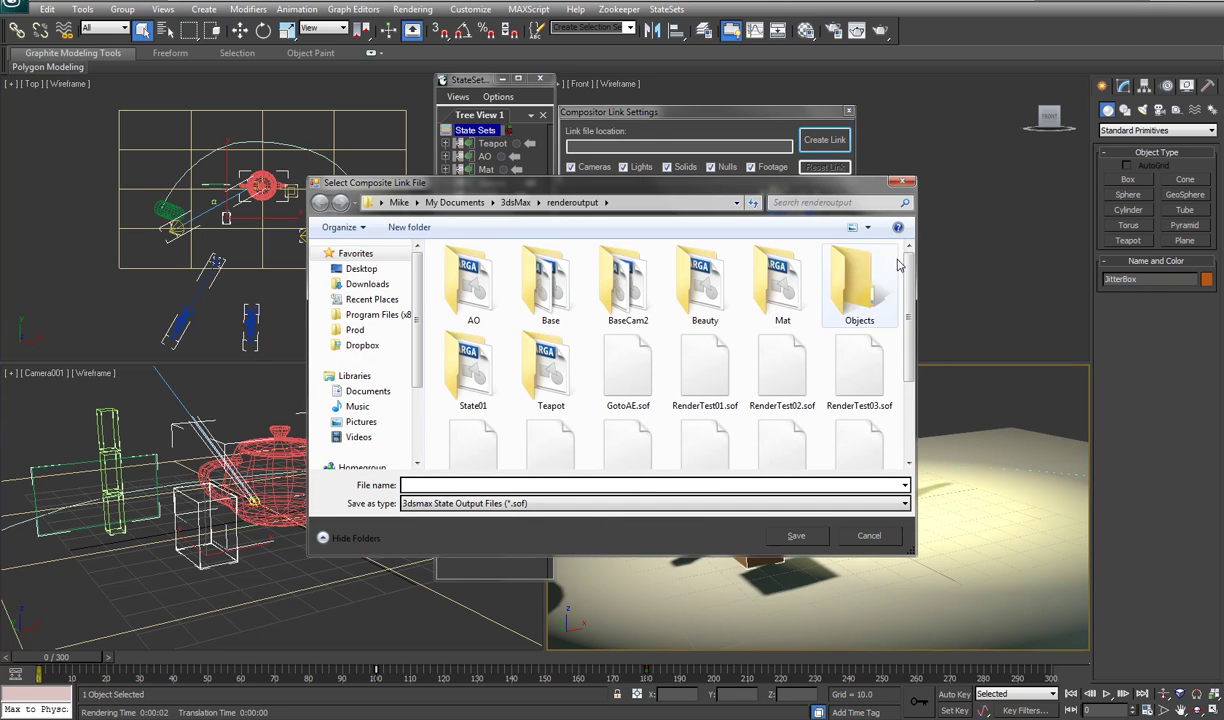
{"action": "left_click_drag", "start_coordinate": [908, 285], "coordinate": [917, 438]}
{"action": "double_click", "coordinate": [612, 398]}
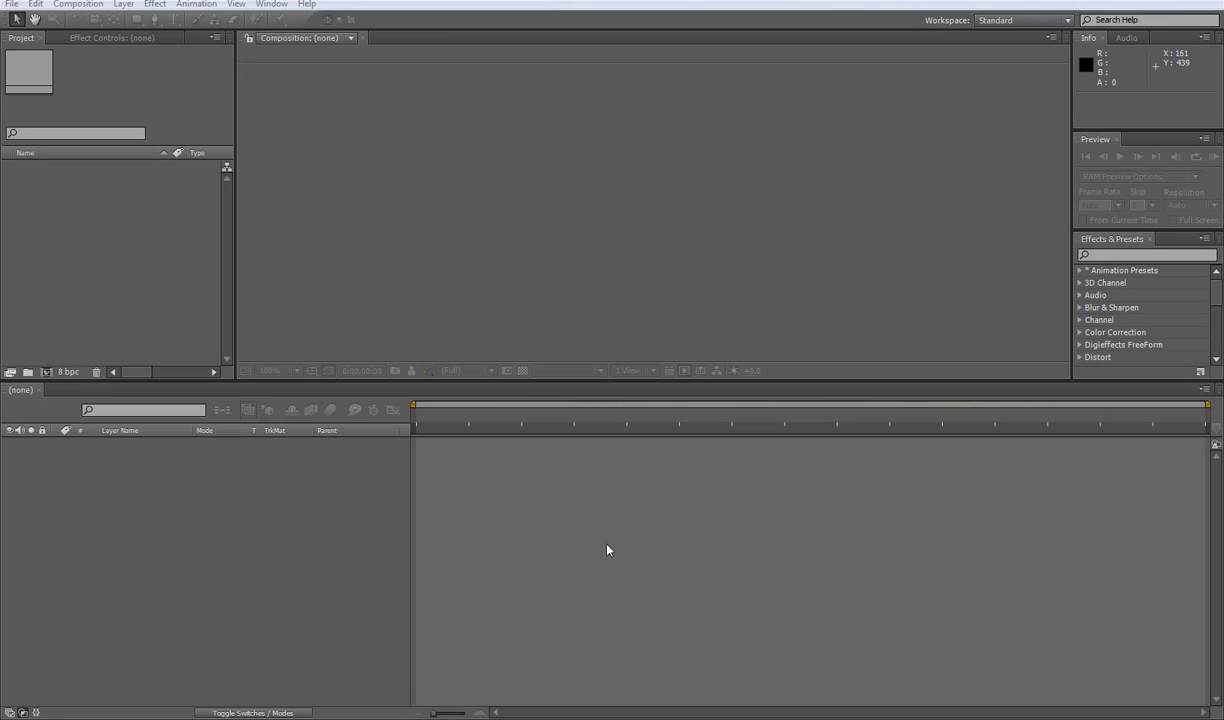
Open the compositor link file RenderTest016.sof via File > Open Compositor Link (Autodesk)
{"action": "left_click", "coordinate": [14, 5]}
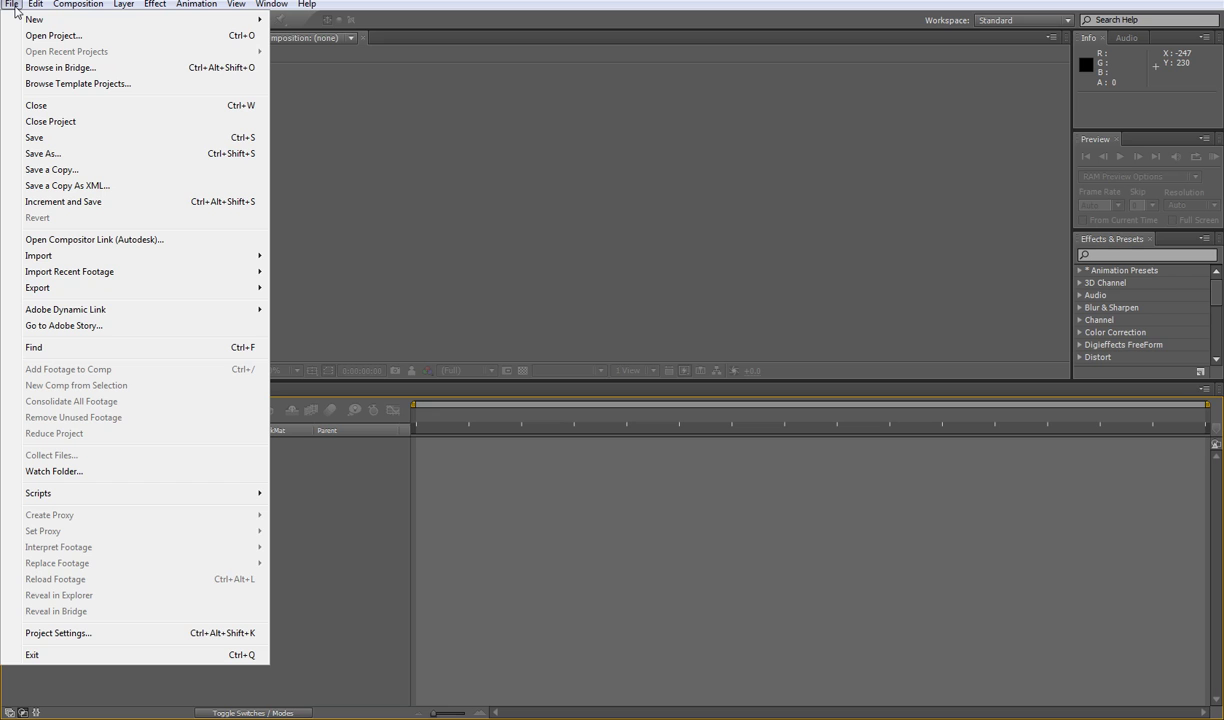
{"action": "left_click", "coordinate": [80, 244]}
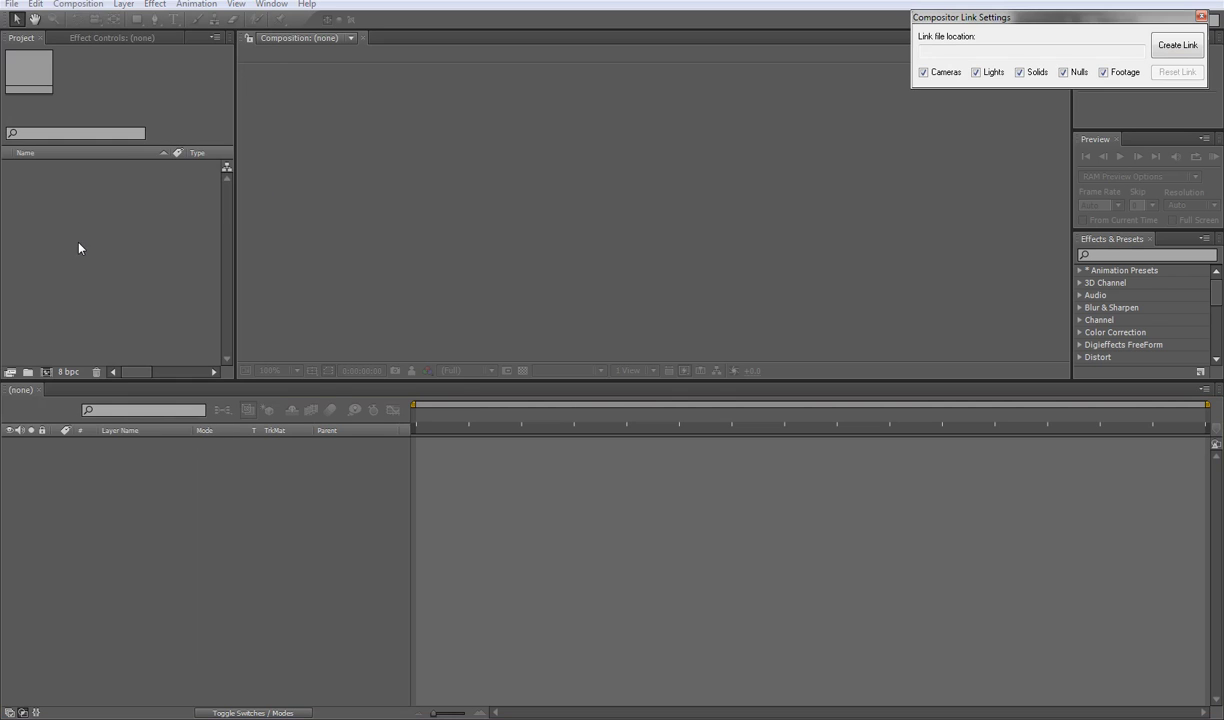
{"action": "left_click", "coordinate": [1176, 50]}
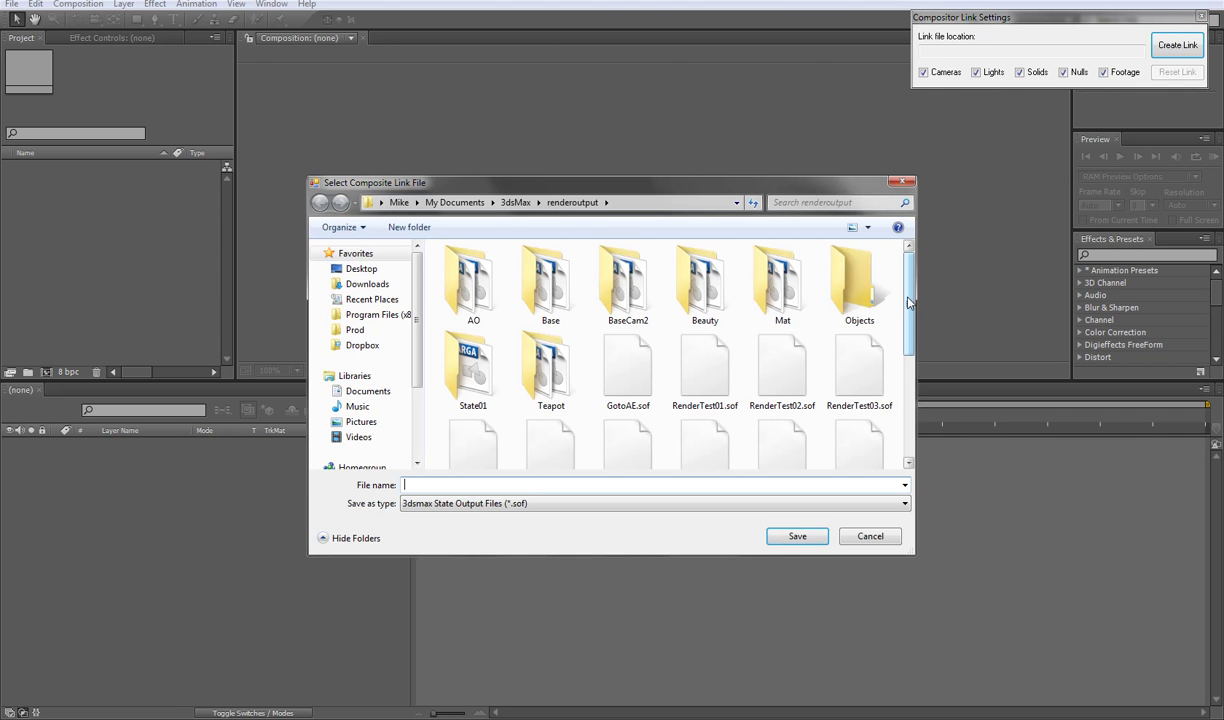
{"action": "left_click_drag", "start_coordinate": [908, 350], "coordinate": [918, 457]}
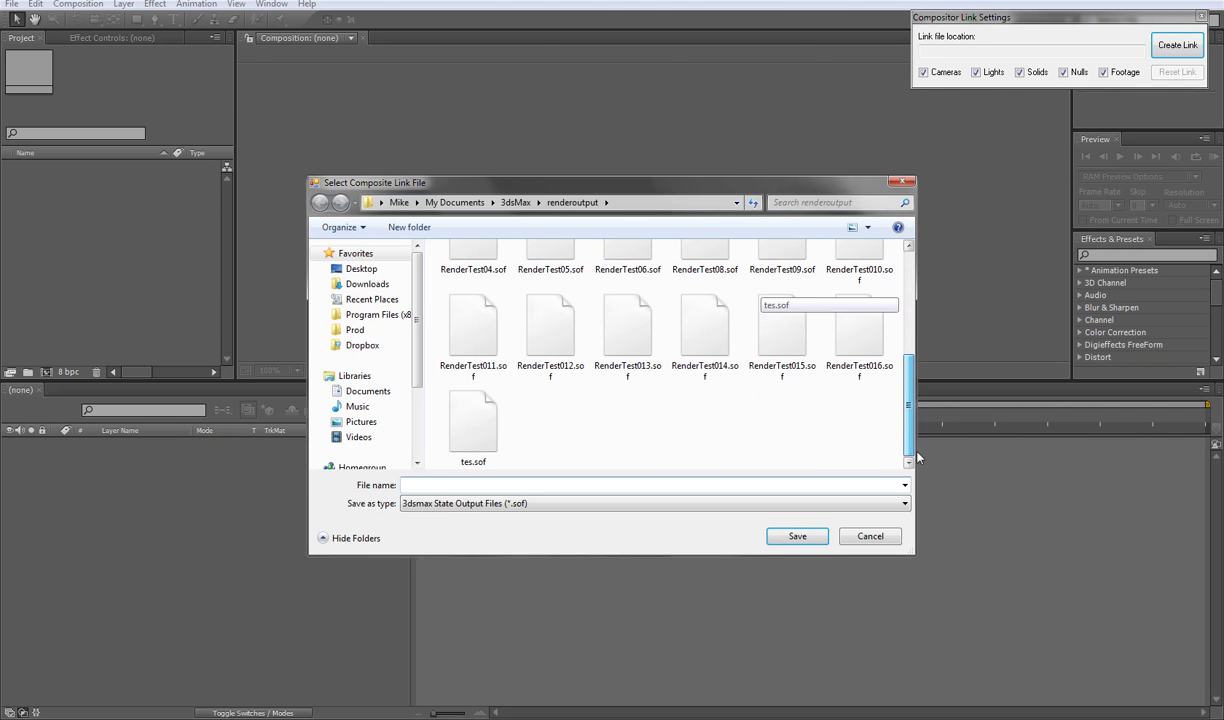
{"action": "left_click", "coordinate": [855, 344]}
{"action": "double_click", "coordinate": [850, 341]}
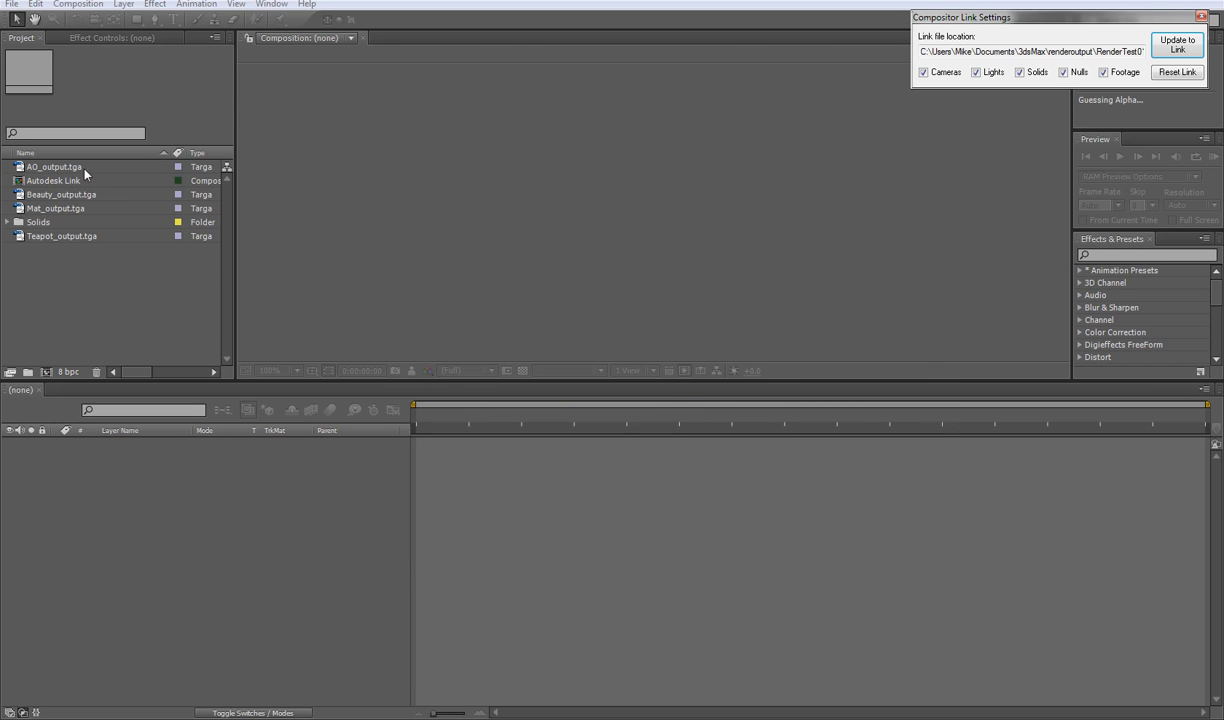
Inspect the AO and Beauty passes and the Solids folder, then select the Autodesk Link comp
{"action": "left_click", "coordinate": [58, 180]}
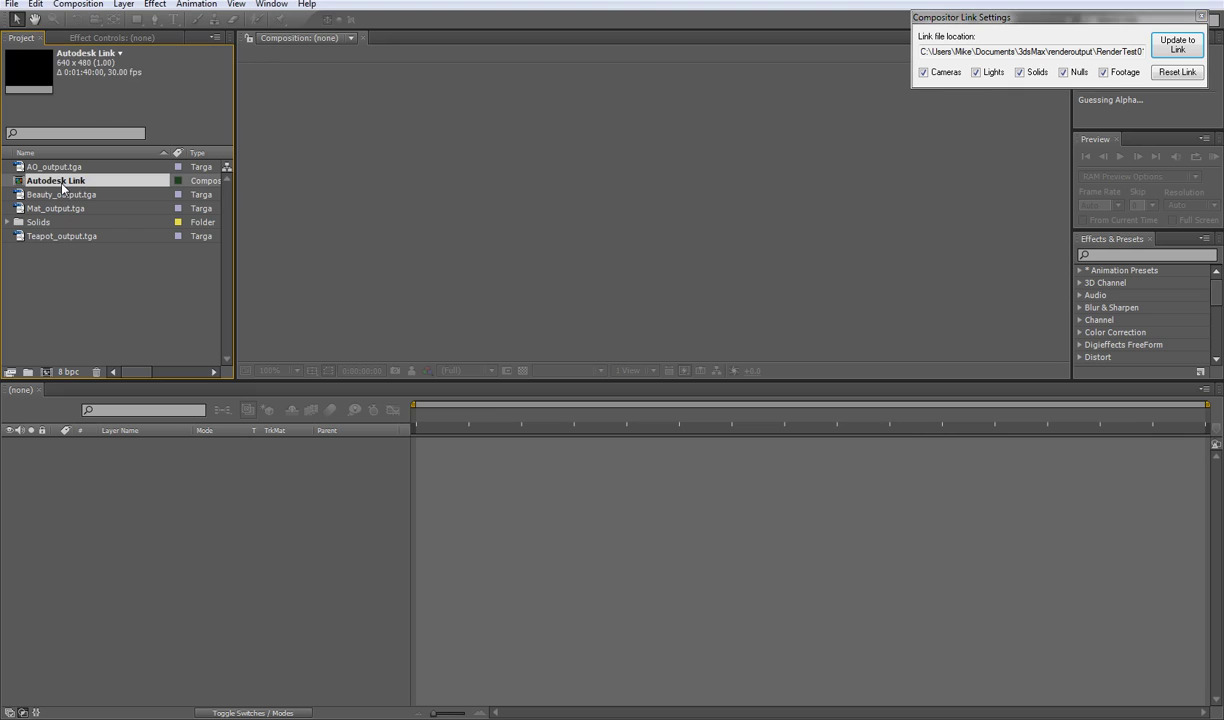
{"action": "left_click", "coordinate": [44, 166]}
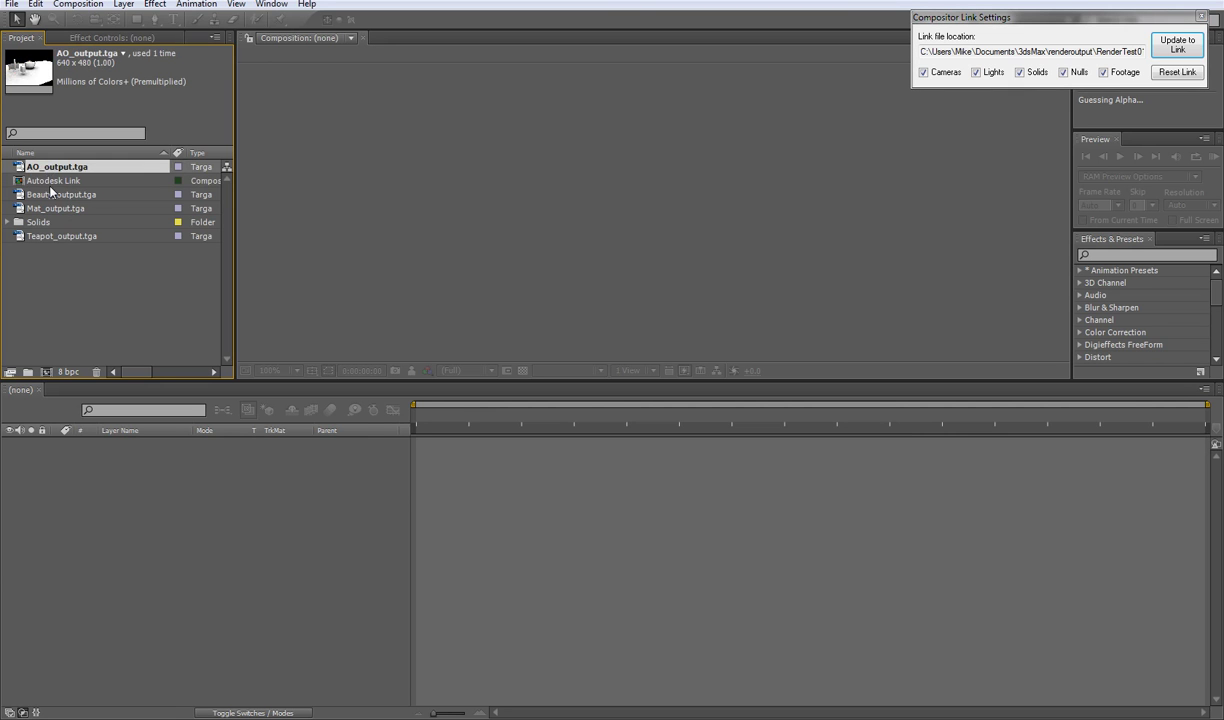
{"action": "left_click", "coordinate": [45, 194]}
{"action": "left_click", "coordinate": [8, 222]}
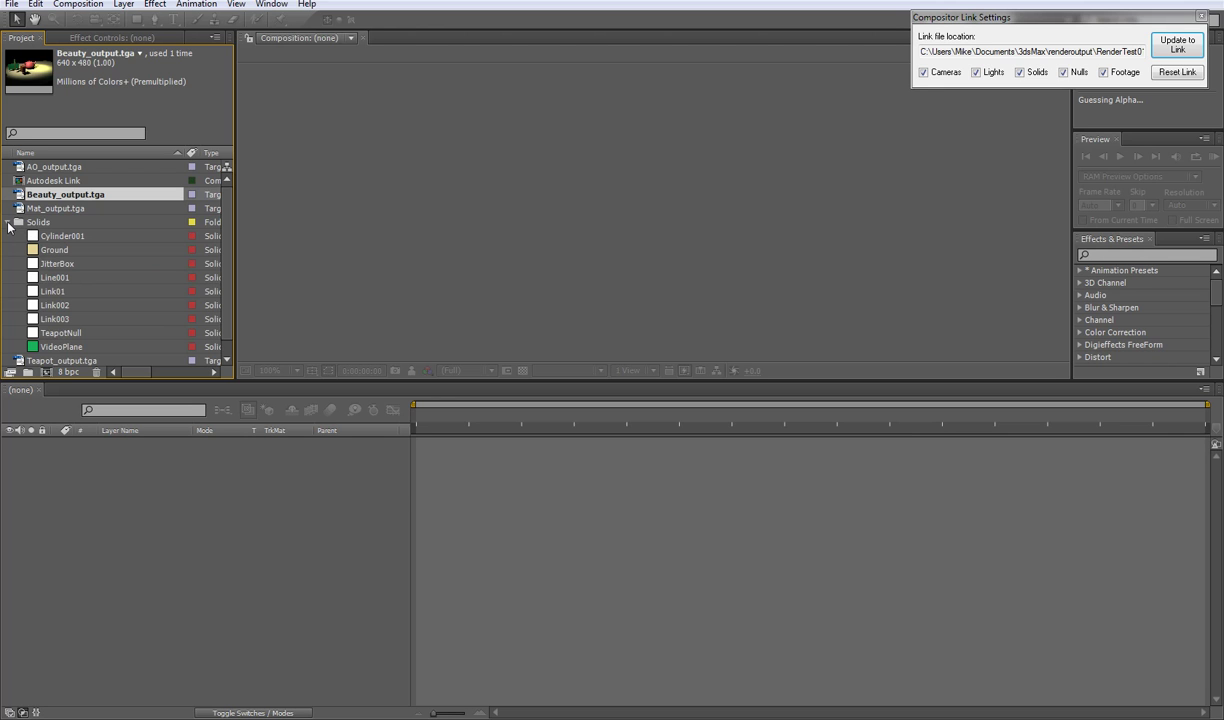
{"action": "left_click", "coordinate": [8, 222]}
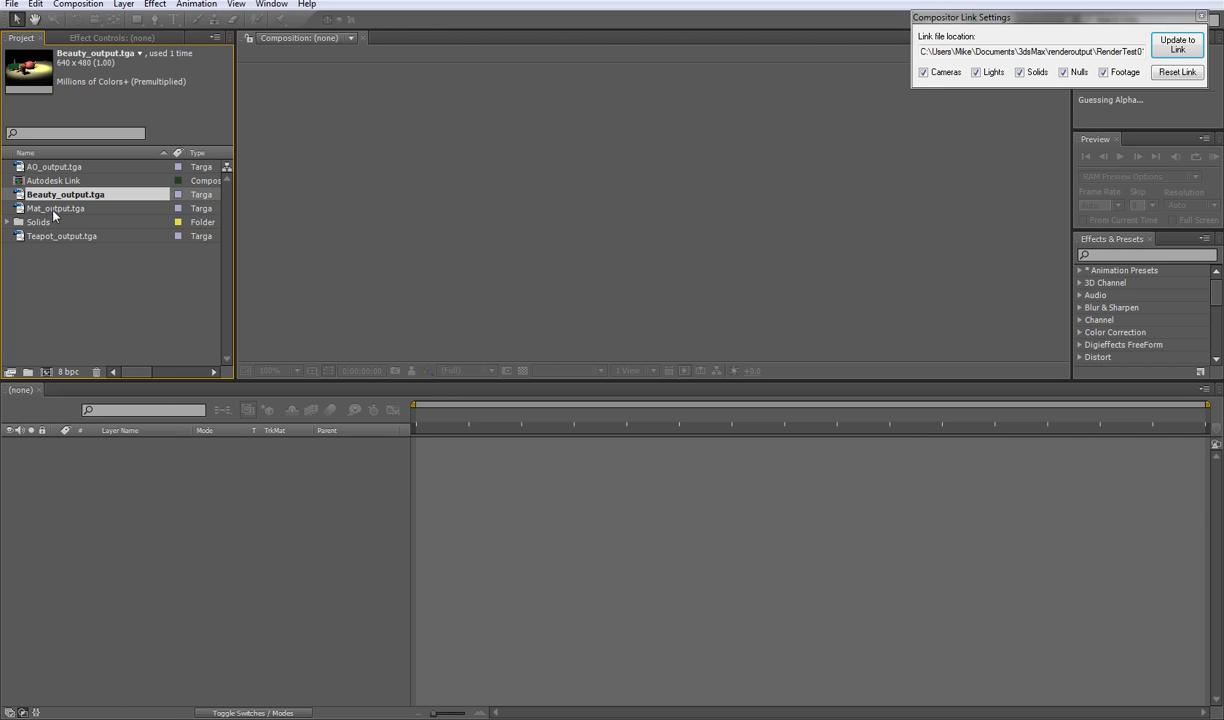
{"action": "left_click", "coordinate": [55, 181]}
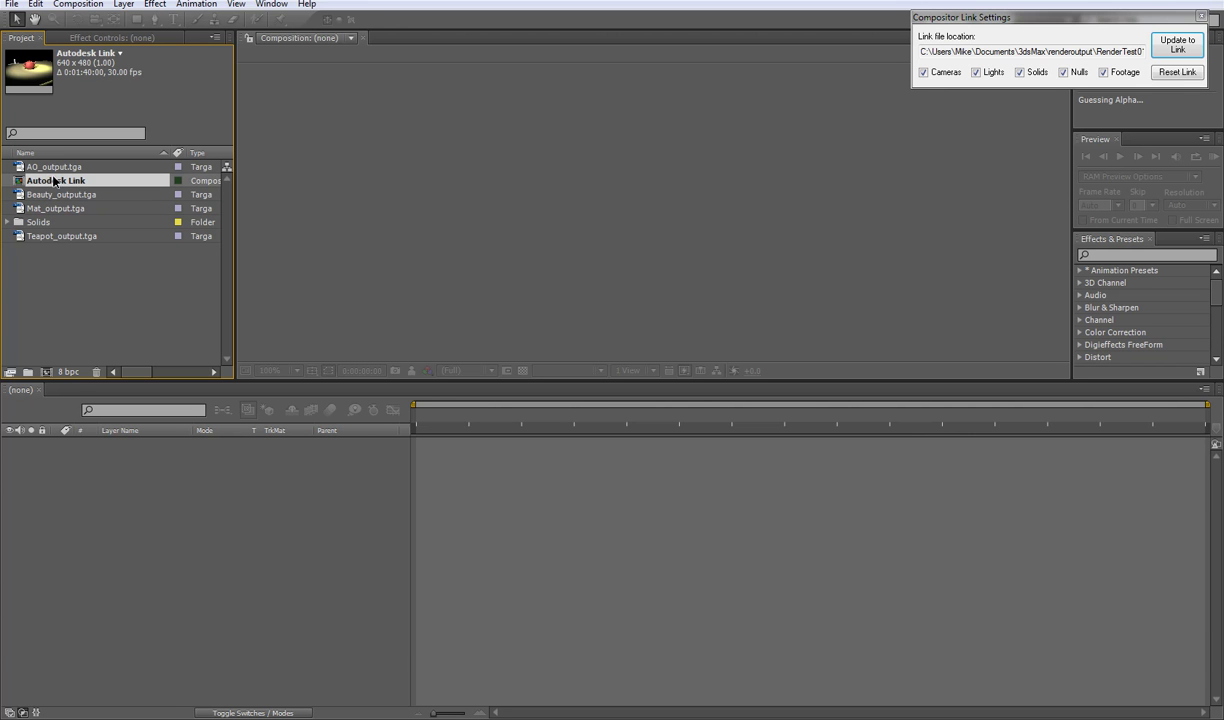
Open the Autodesk Link composition and inspect the Beauty, VideoPlane, TeapotNull, light and Camera001 layers
{"action": "double_click", "coordinate": [55, 181]}
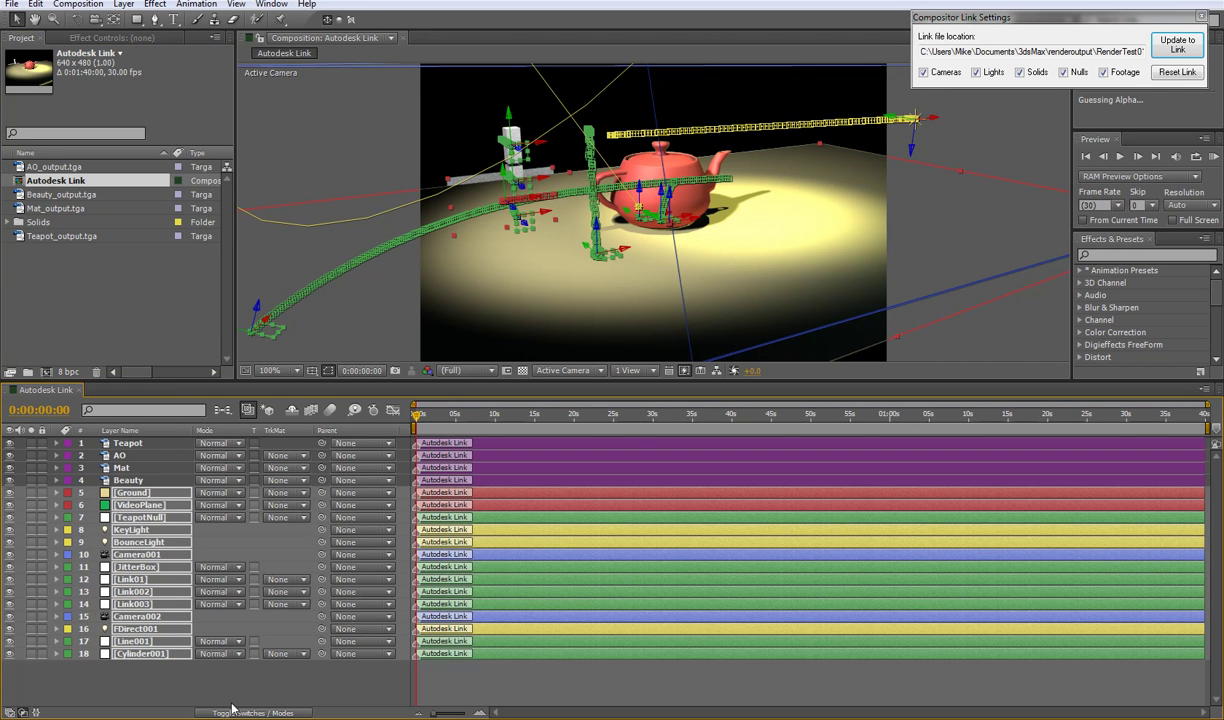
{"action": "left_click", "coordinate": [197, 666]}
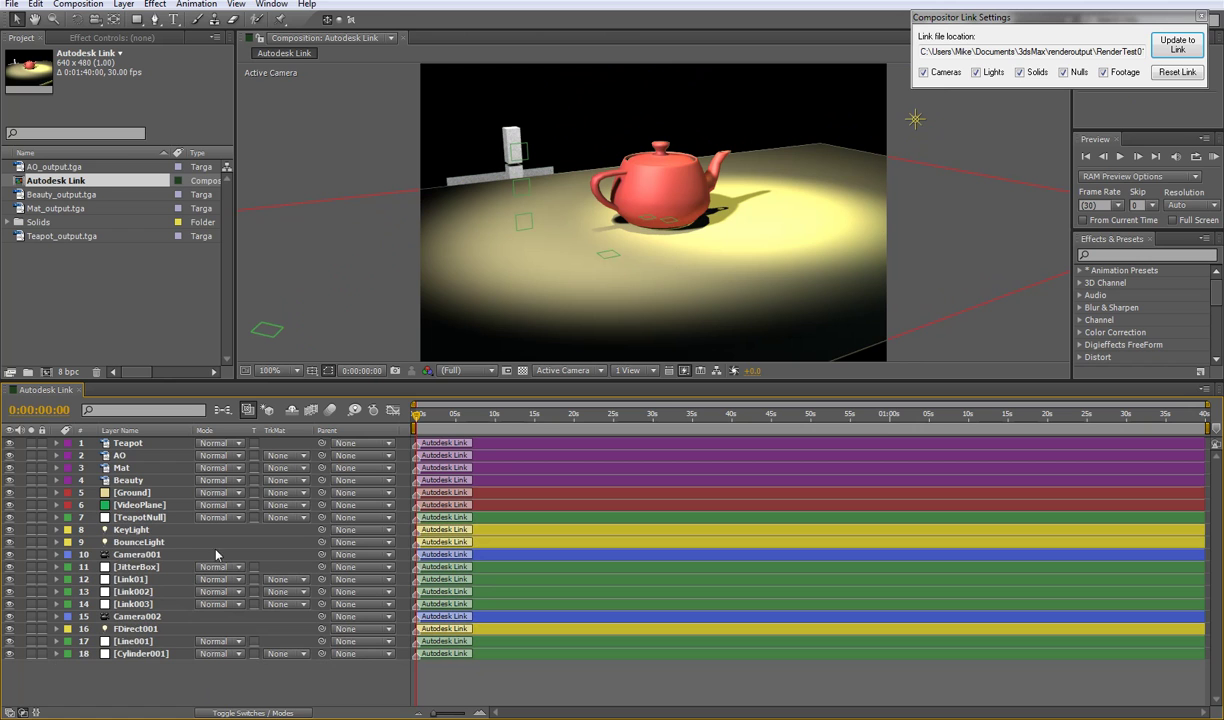
{"action": "left_click", "coordinate": [138, 555]}
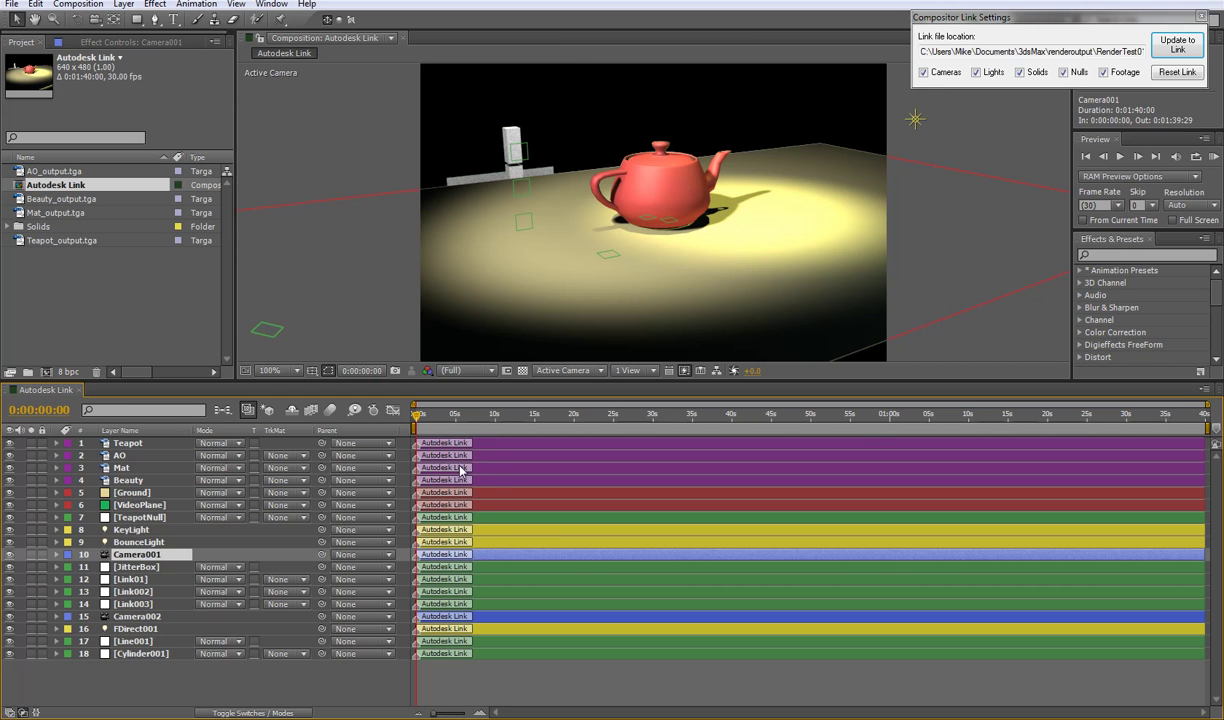
{"action": "left_click", "coordinate": [494, 481]}
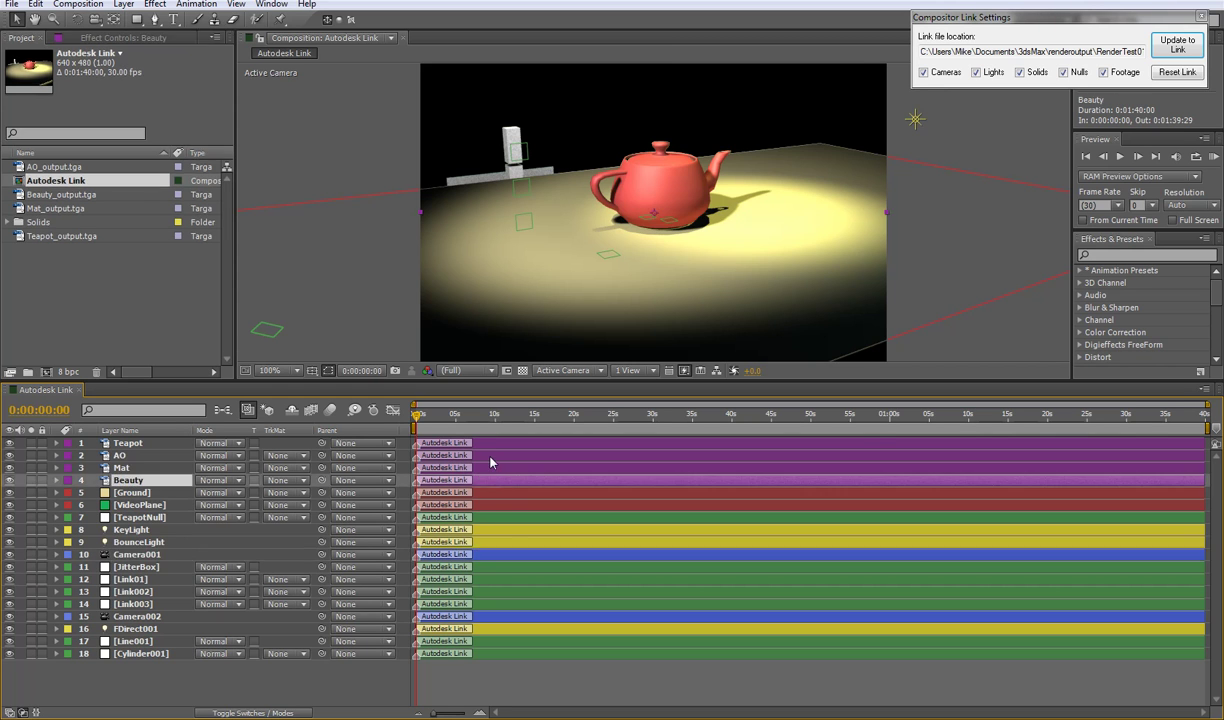
{"action": "left_click", "coordinate": [495, 503]}
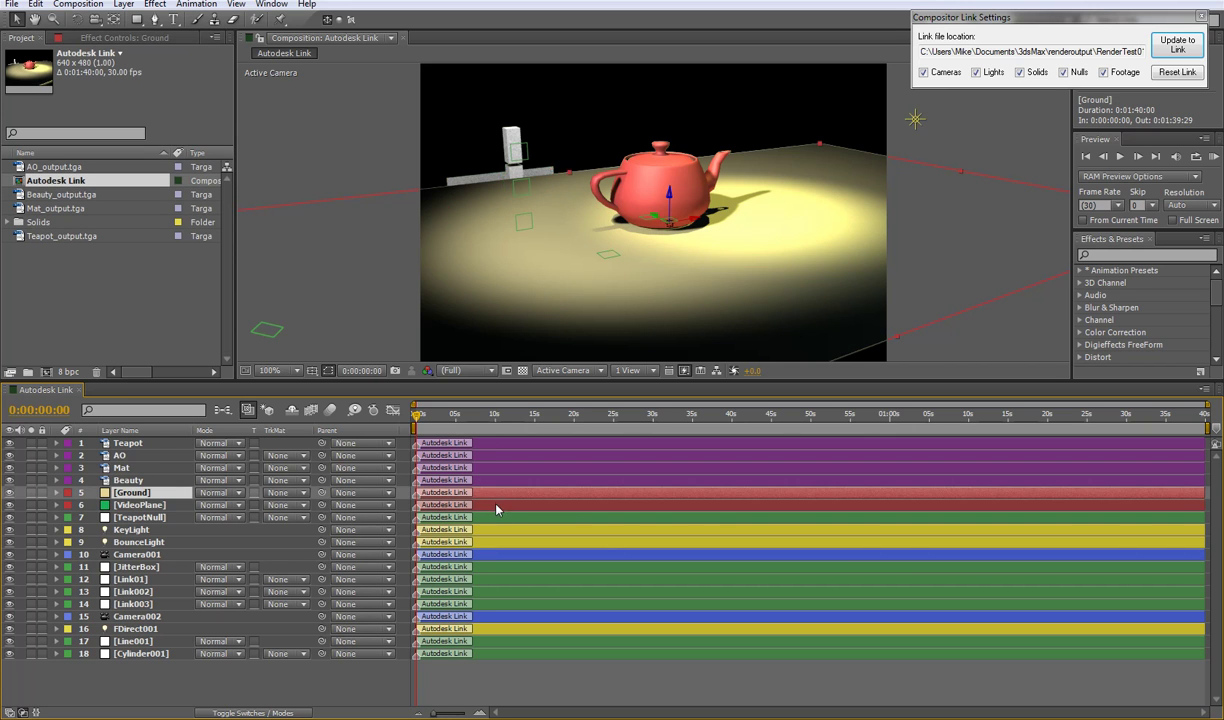
{"action": "left_click", "coordinate": [497, 518]}
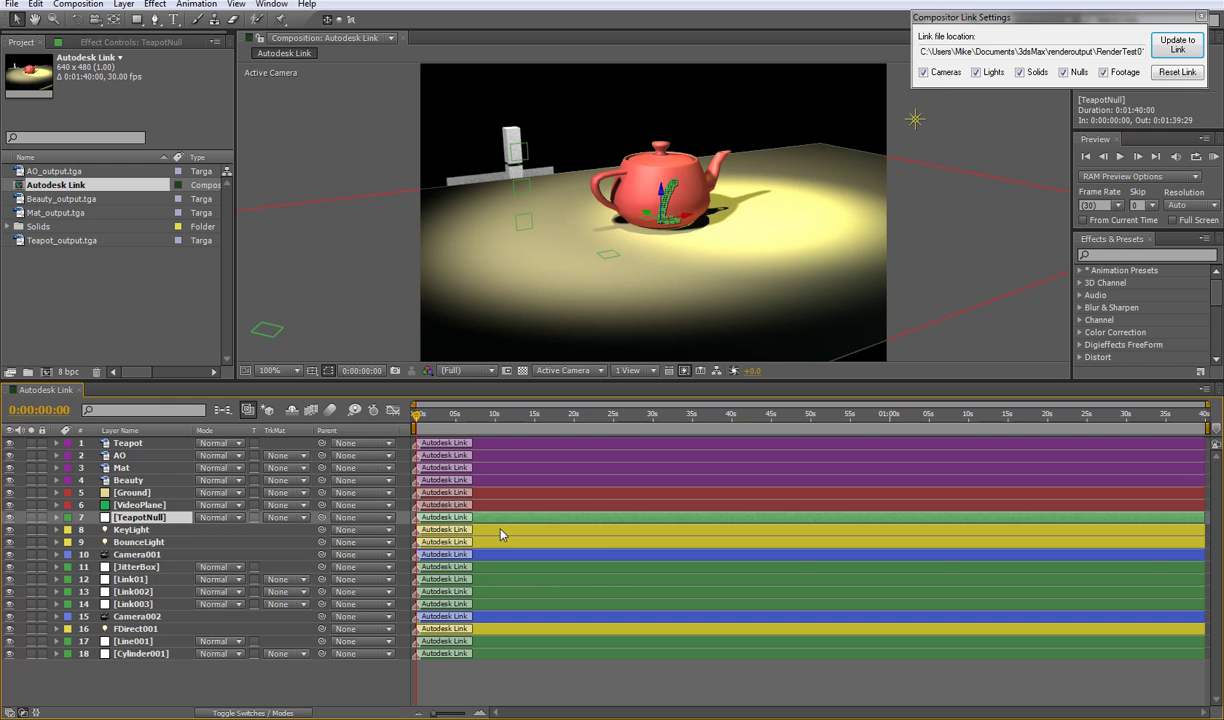
{"action": "left_click", "coordinate": [501, 531]}
{"action": "left_click", "coordinate": [502, 543]}
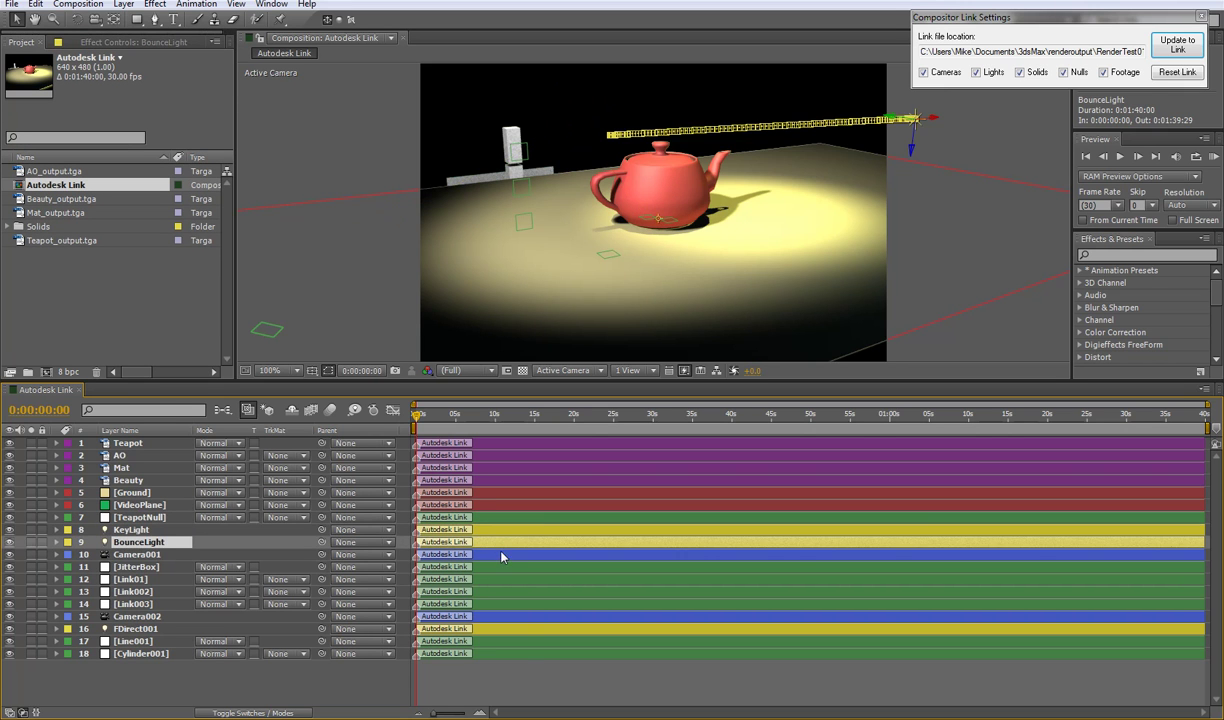
{"action": "left_click", "coordinate": [502, 556]}
Hide the Teapot, AO, Mat and Beauty passes, then scrub the timeline to 0:00:08:29
{"action": "left_click", "coordinate": [10, 443]}
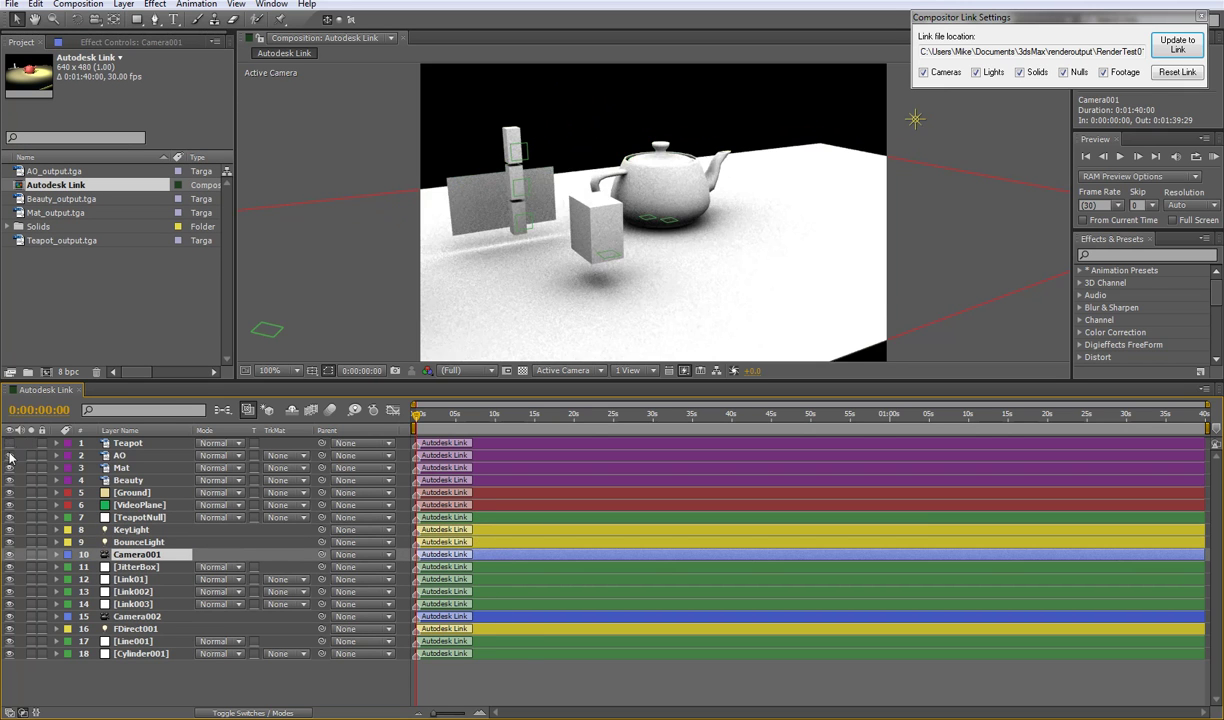
{"action": "left_click", "coordinate": [10, 455]}
{"action": "left_click", "coordinate": [10, 467]}
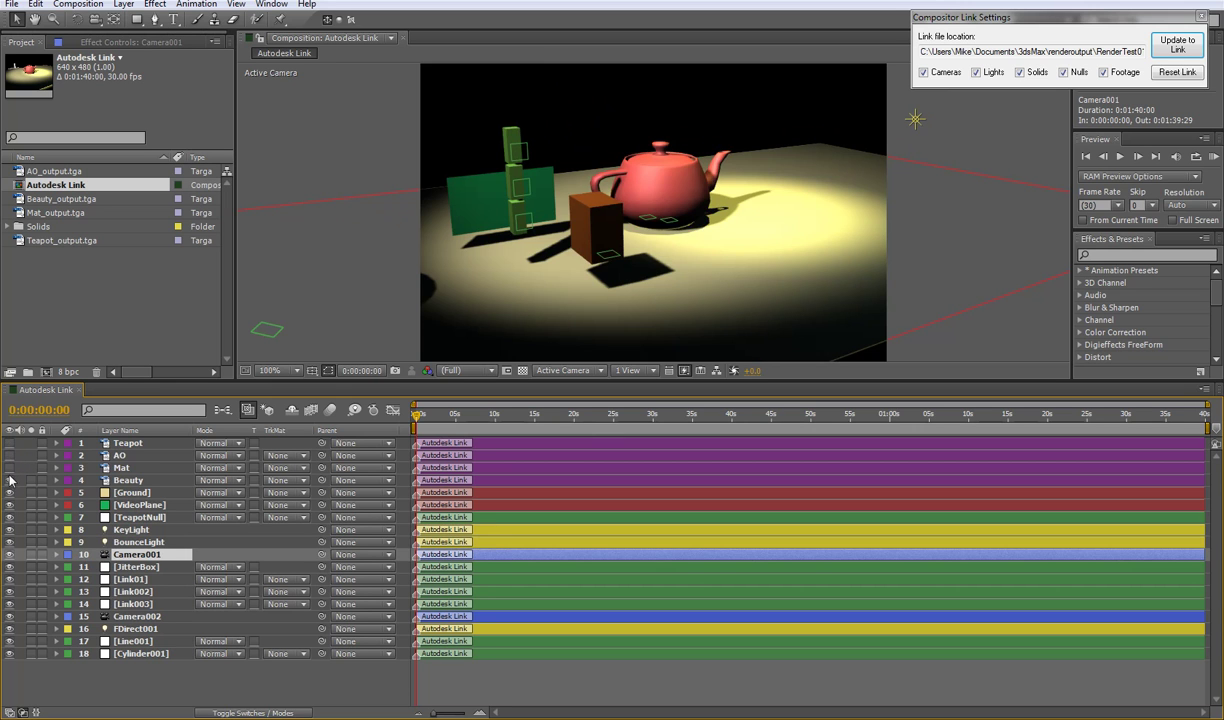
{"action": "left_click", "coordinate": [10, 480]}
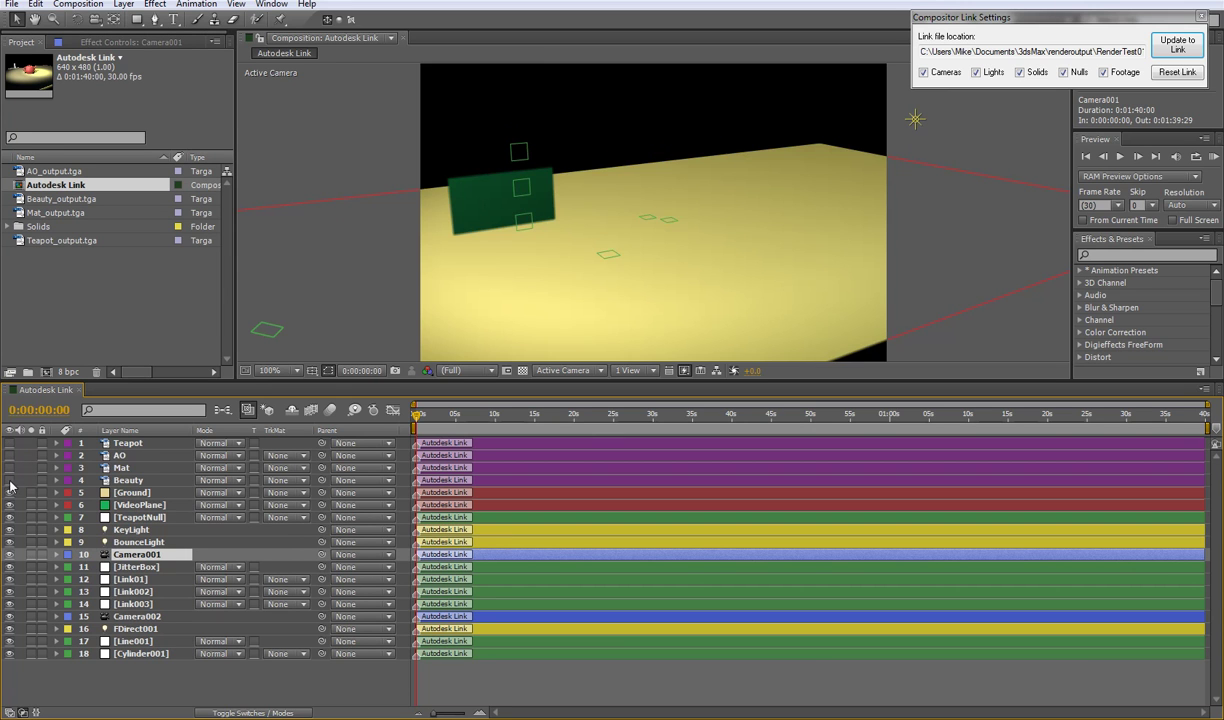
{"action": "left_click", "coordinate": [430, 416]}
{"action": "left_click_drag", "start_coordinate": [437, 416], "coordinate": [453, 416]}
{"action": "left_click", "coordinate": [487, 416]}
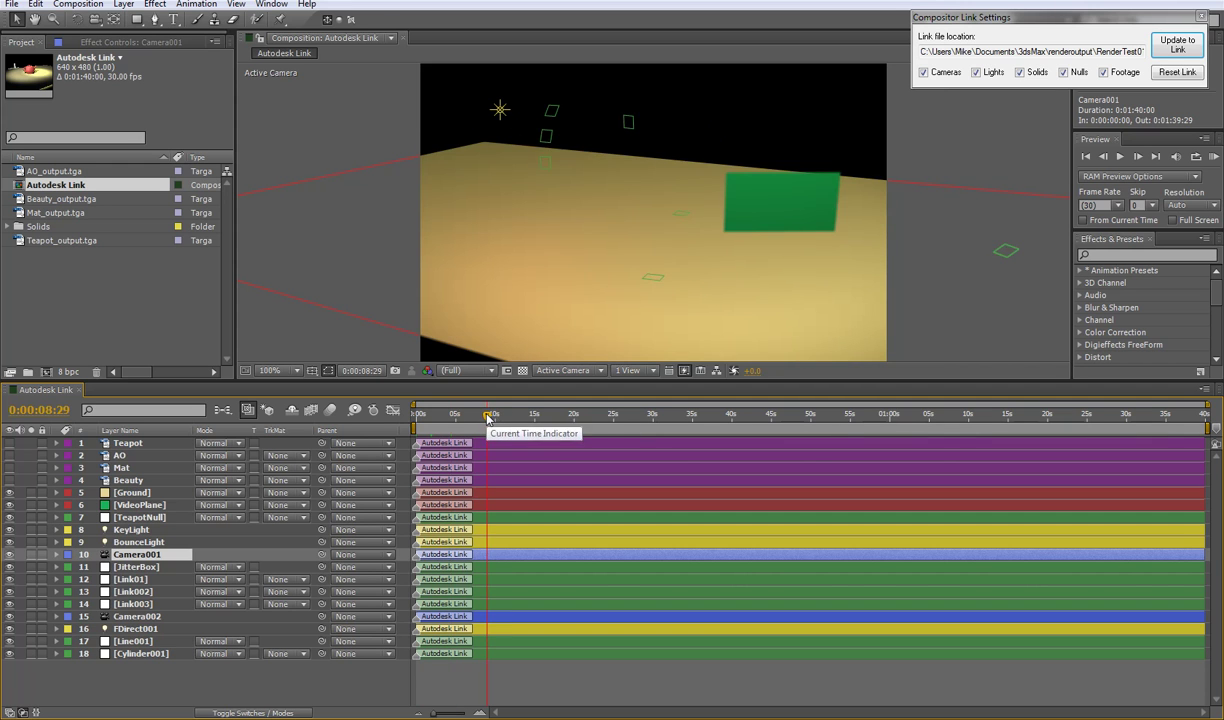
{"action": "left_click", "coordinate": [458, 416]}
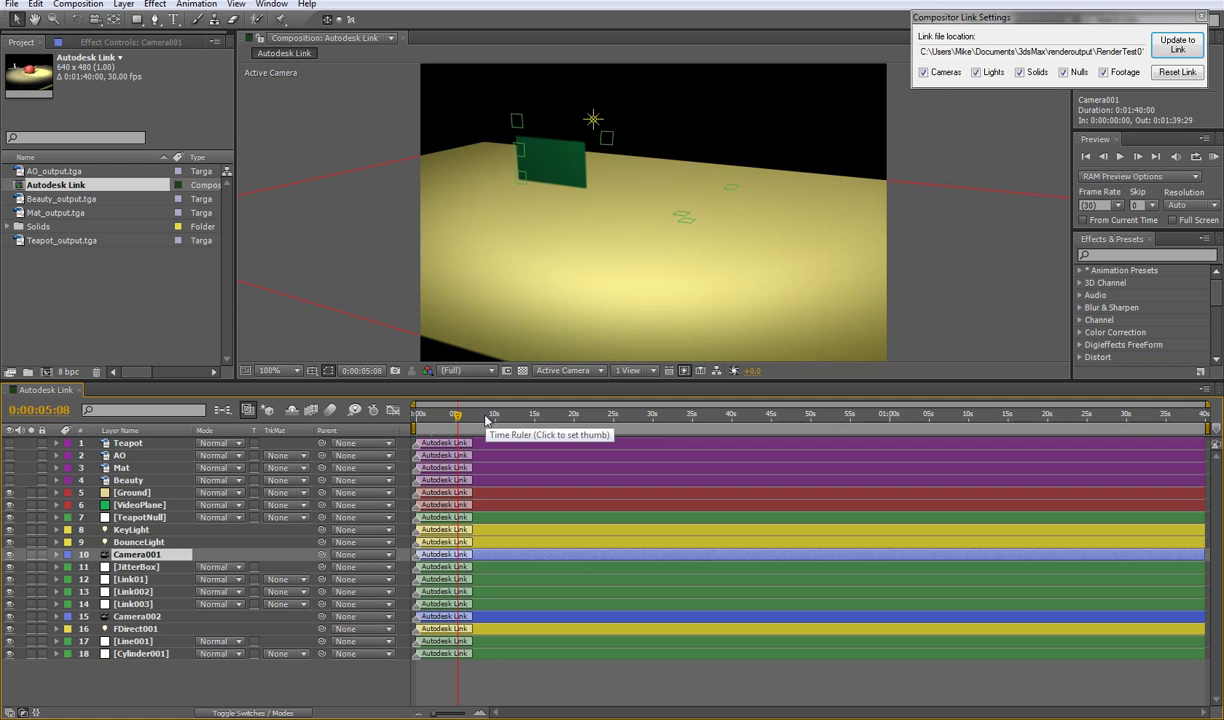
{"action": "left_click", "coordinate": [487, 416]}
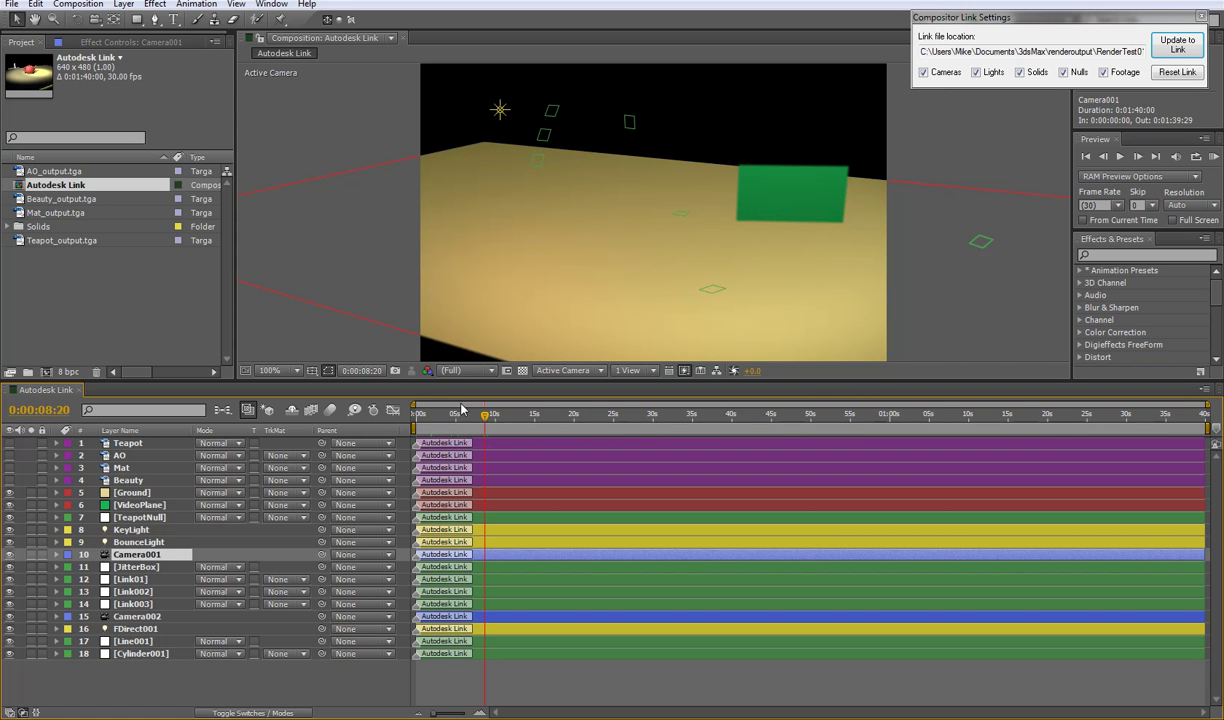
{"action": "left_click", "coordinate": [461, 416]}
{"action": "left_click", "coordinate": [477, 416]}
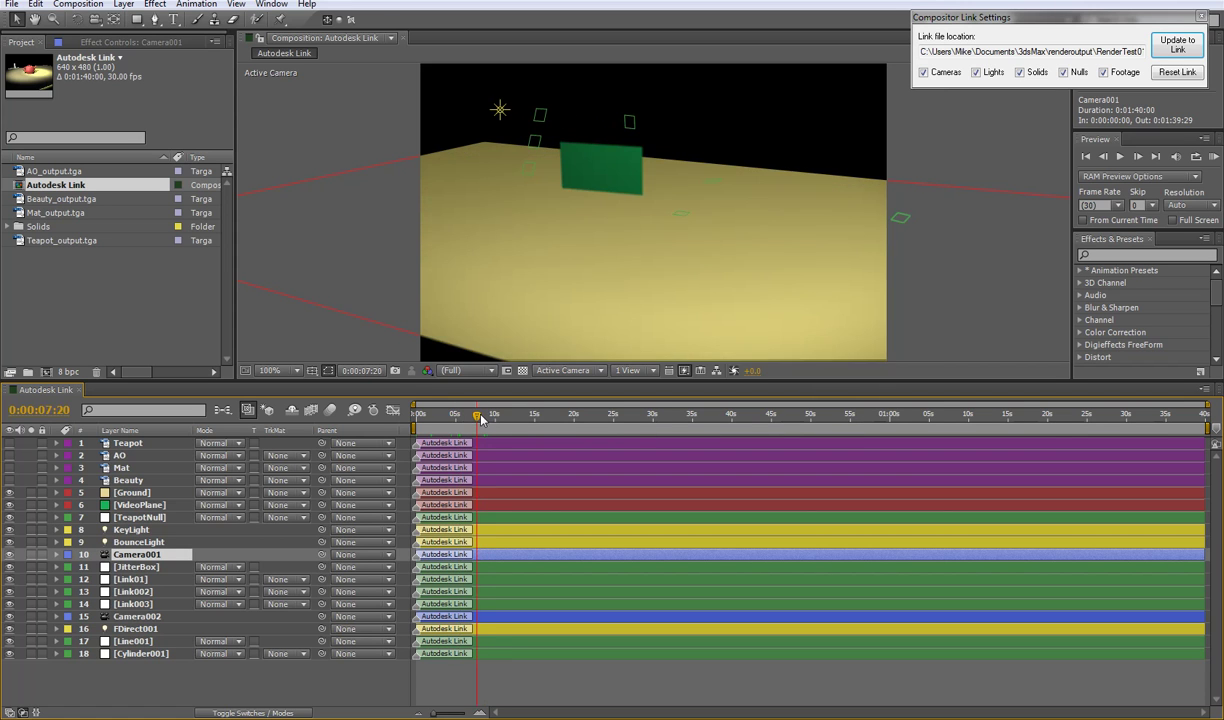
{"action": "left_click", "coordinate": [606, 164]}
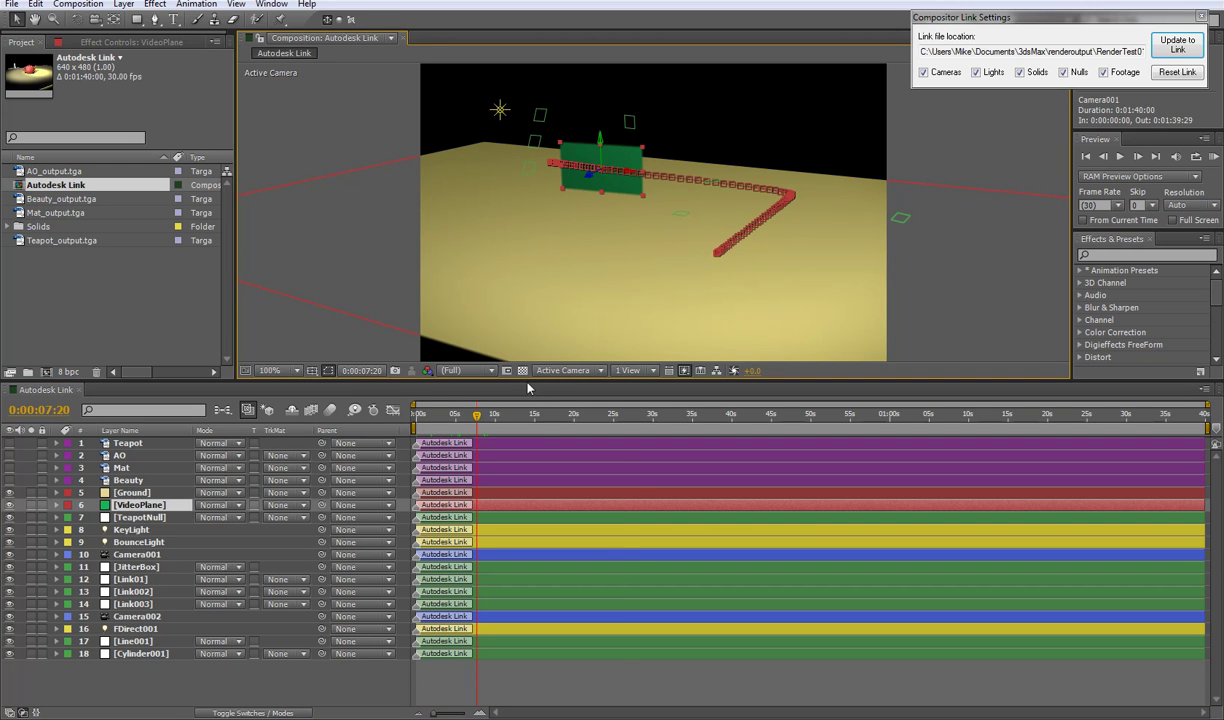
{"action": "left_click_drag", "start_coordinate": [549, 425], "coordinate": [623, 416]}
{"action": "left_click", "coordinate": [715, 416]}
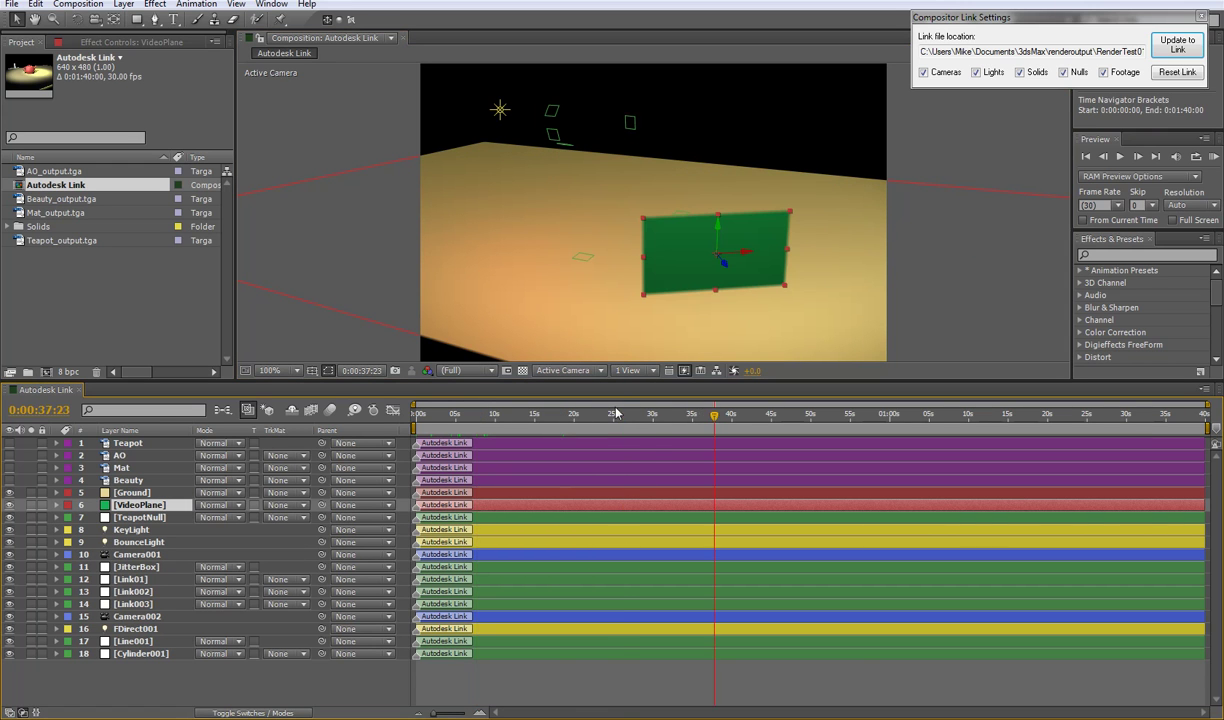
{"action": "left_click", "coordinate": [540, 412]}
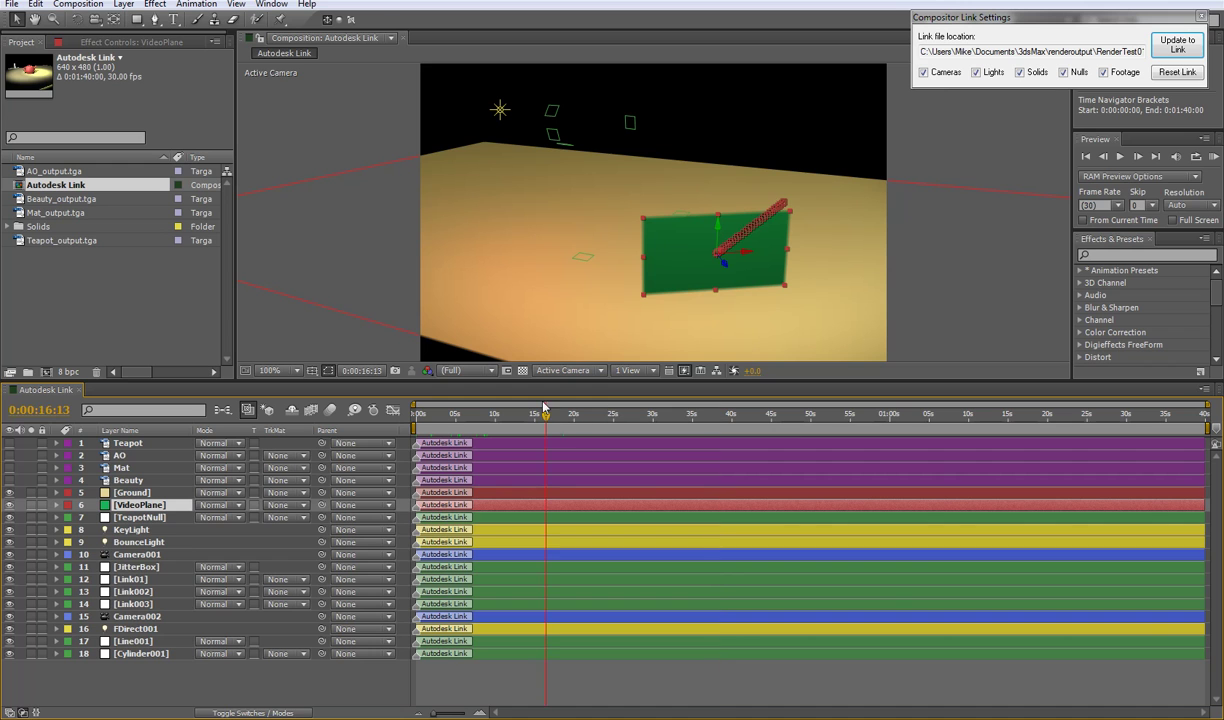
{"action": "left_click", "coordinate": [553, 112]}
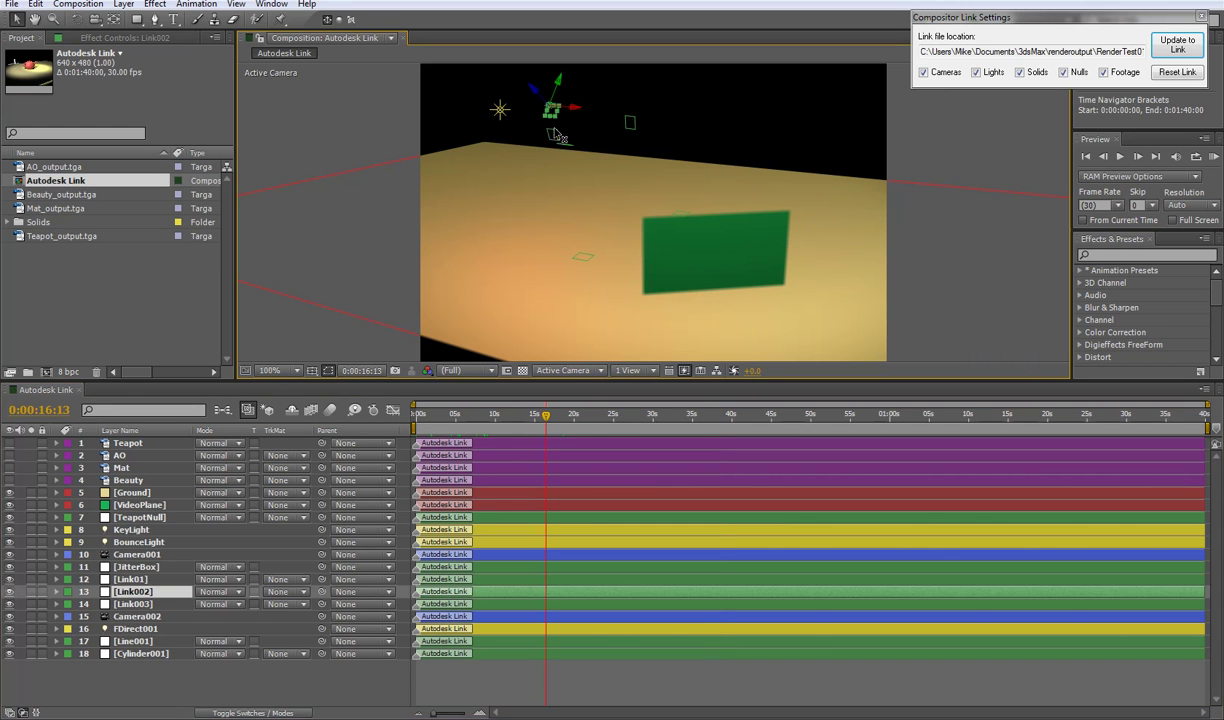
{"action": "left_click", "coordinate": [552, 146]}
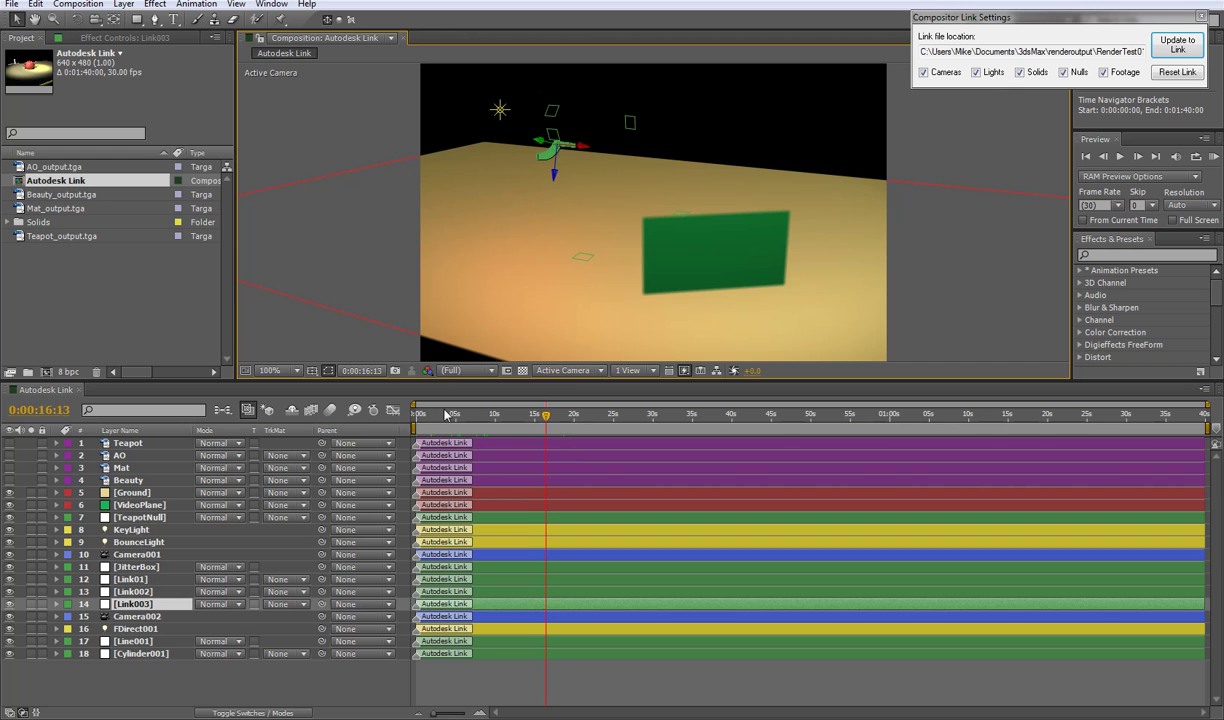
{"action": "left_click", "coordinate": [445, 414]}
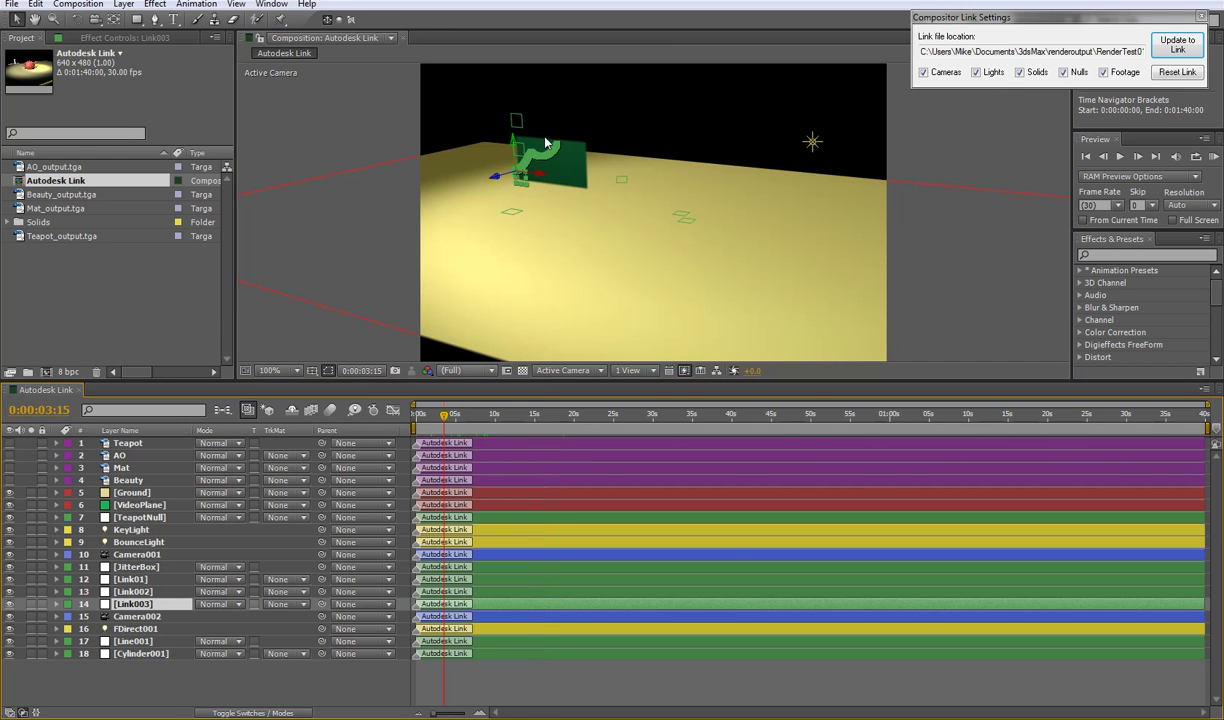
{"action": "left_click", "coordinate": [812, 141]}
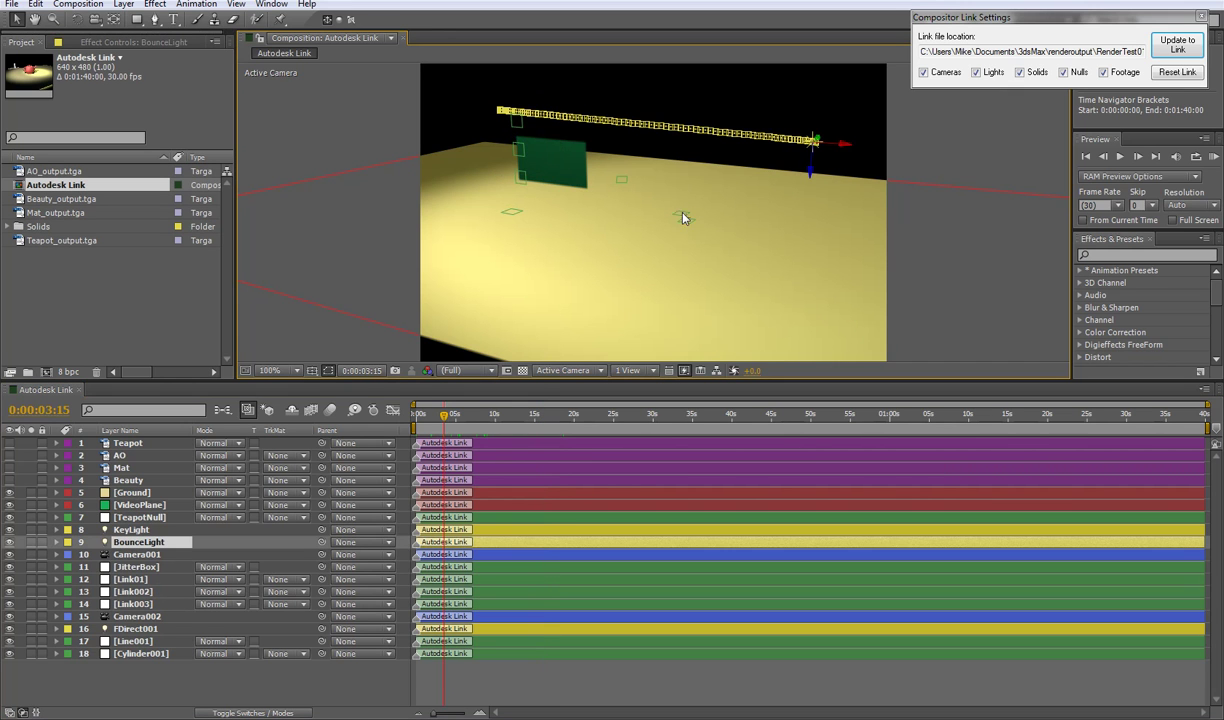
Switch the comp view to Camera002 and select VideoPlane, JitterBox, Ground and Cylinder001 while scrubbing time
{"action": "left_click", "coordinate": [563, 370]}
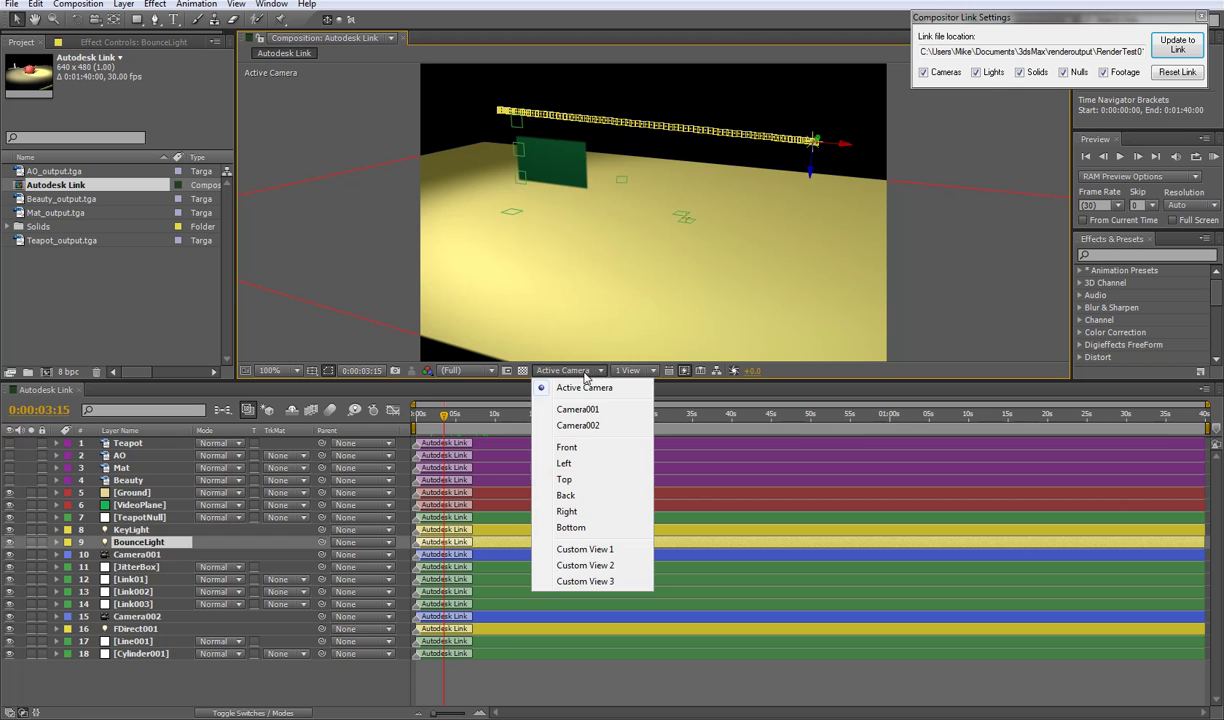
{"action": "left_click", "coordinate": [578, 425]}
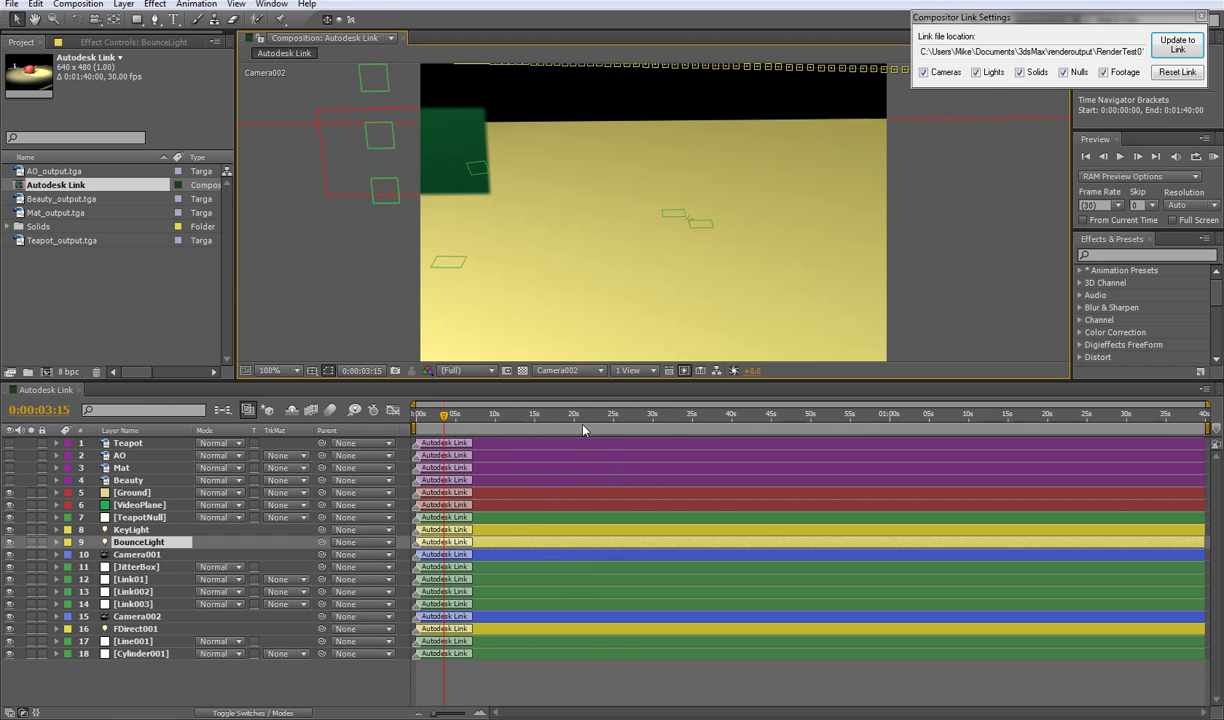
{"action": "left_click", "coordinate": [457, 165]}
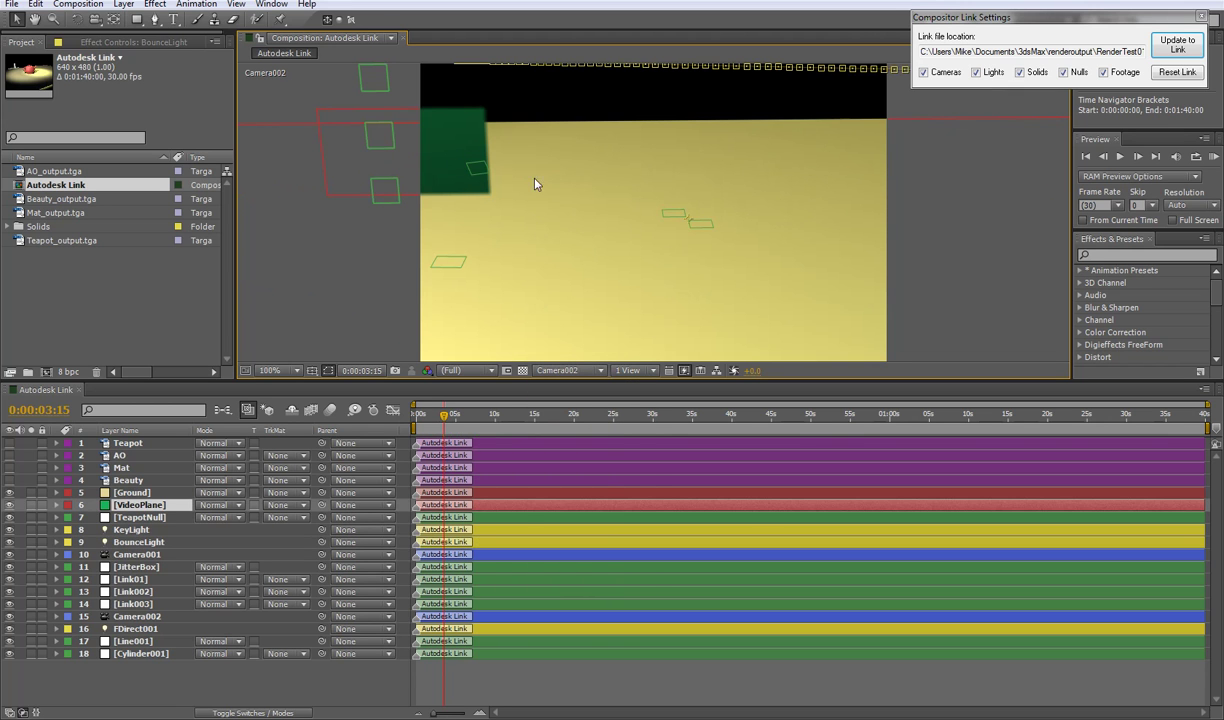
{"action": "left_click", "coordinate": [447, 262]}
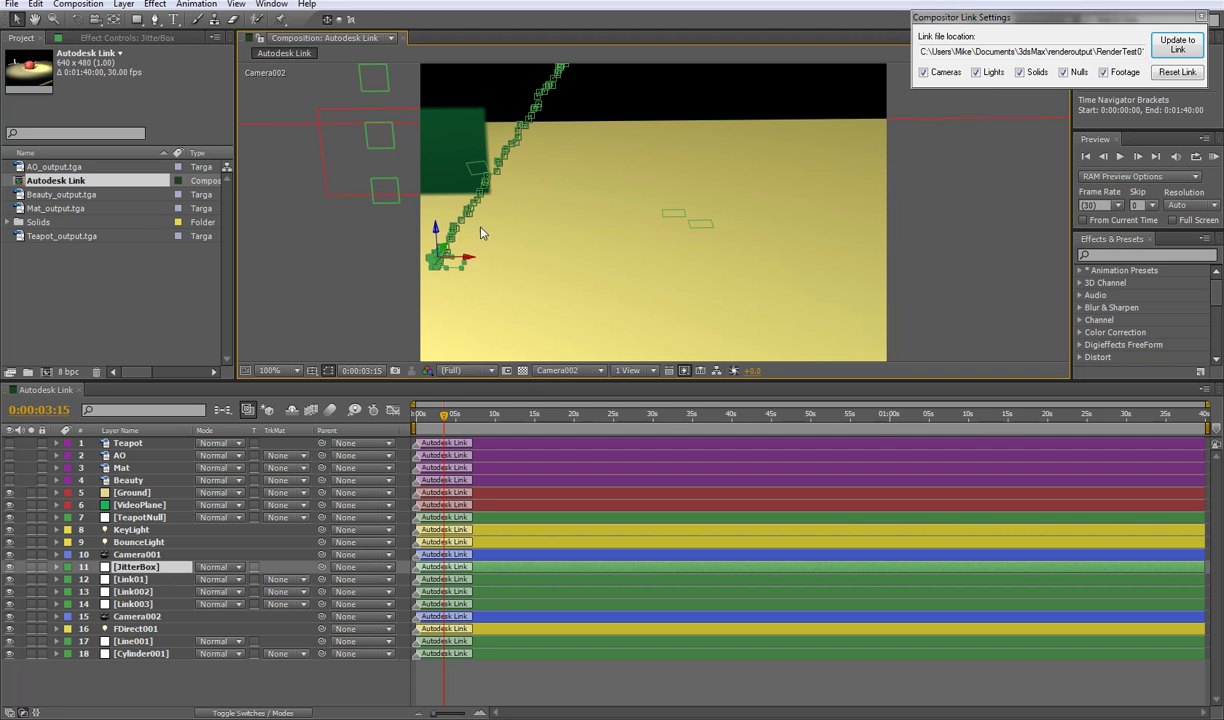
{"action": "left_click_drag", "start_coordinate": [444, 414], "coordinate": [489, 416]}
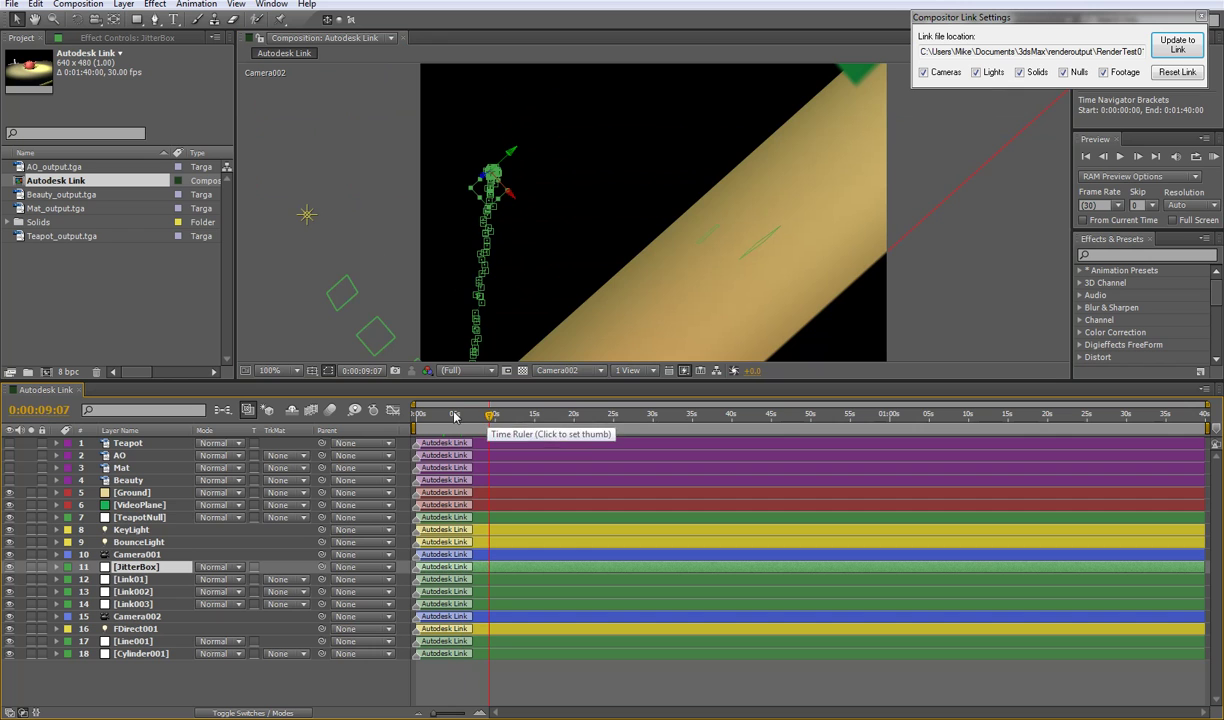
{"action": "left_click", "coordinate": [448, 416]}
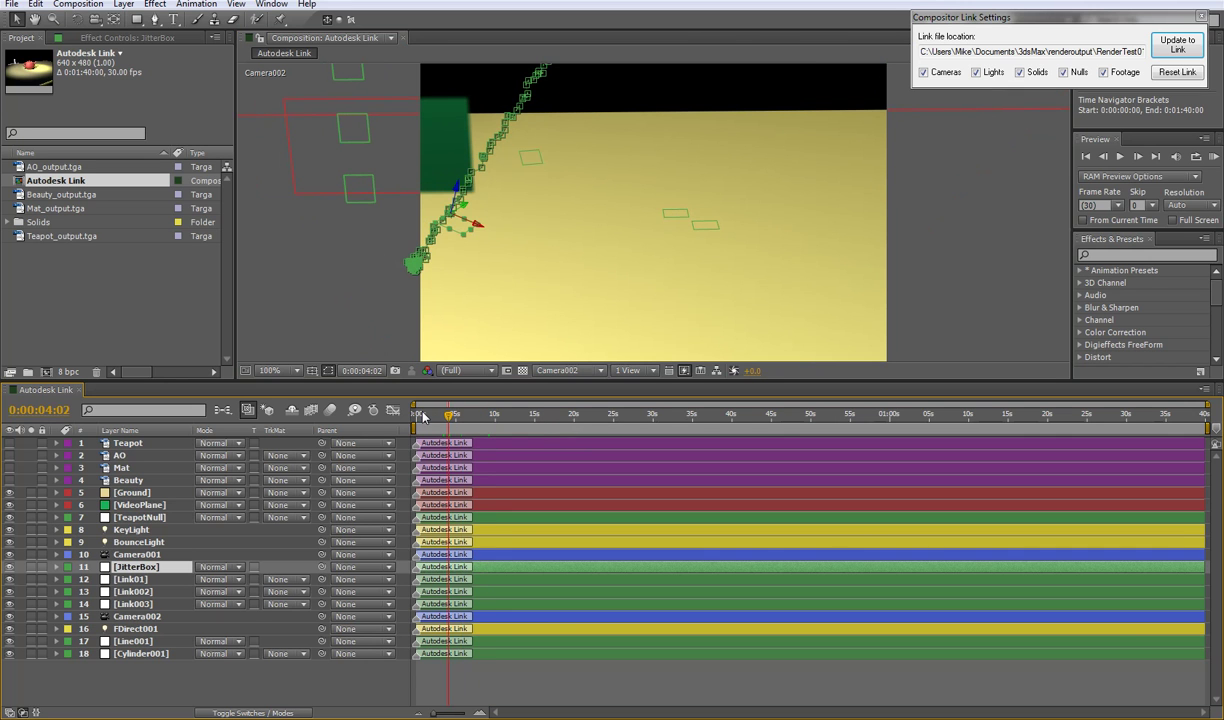
{"action": "left_click_drag", "start_coordinate": [425, 416], "coordinate": [406, 410]}
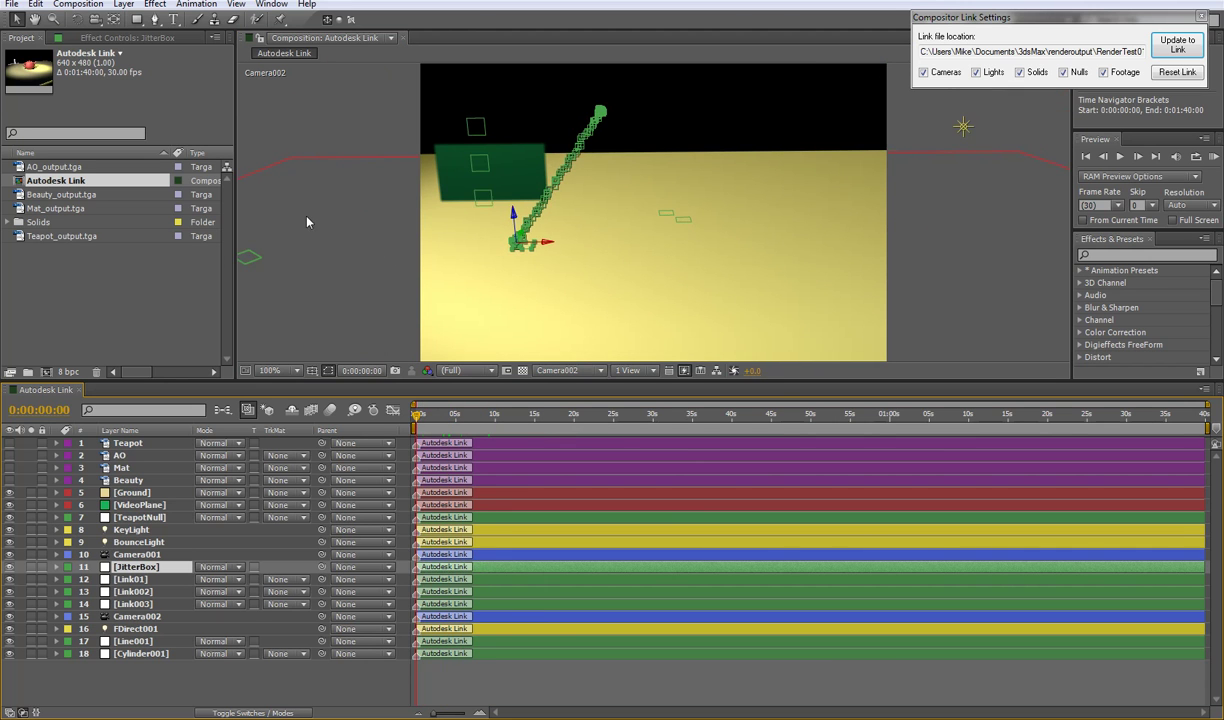
{"action": "left_click", "coordinate": [259, 264]}
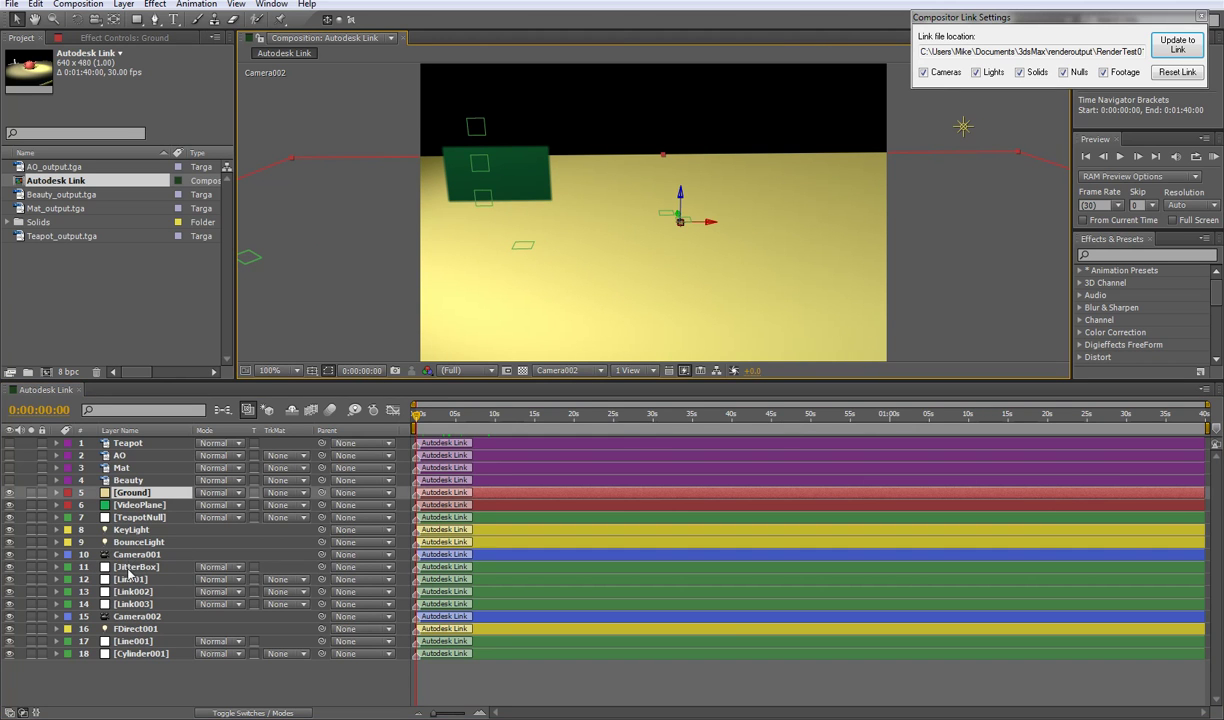
{"action": "left_click", "coordinate": [130, 653]}
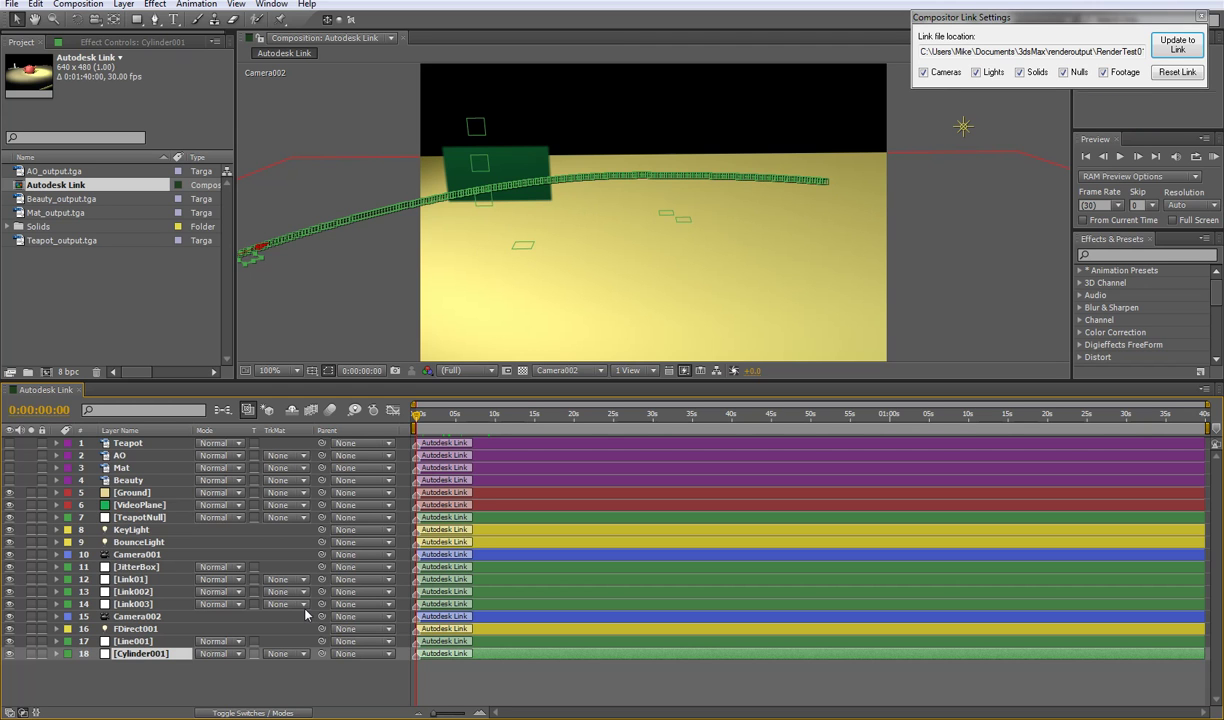
Expand VideoPlane's Transform properties and enter a Position X of 20
{"action": "left_click", "coordinate": [134, 505]}
{"action": "left_click", "coordinate": [57, 505]}
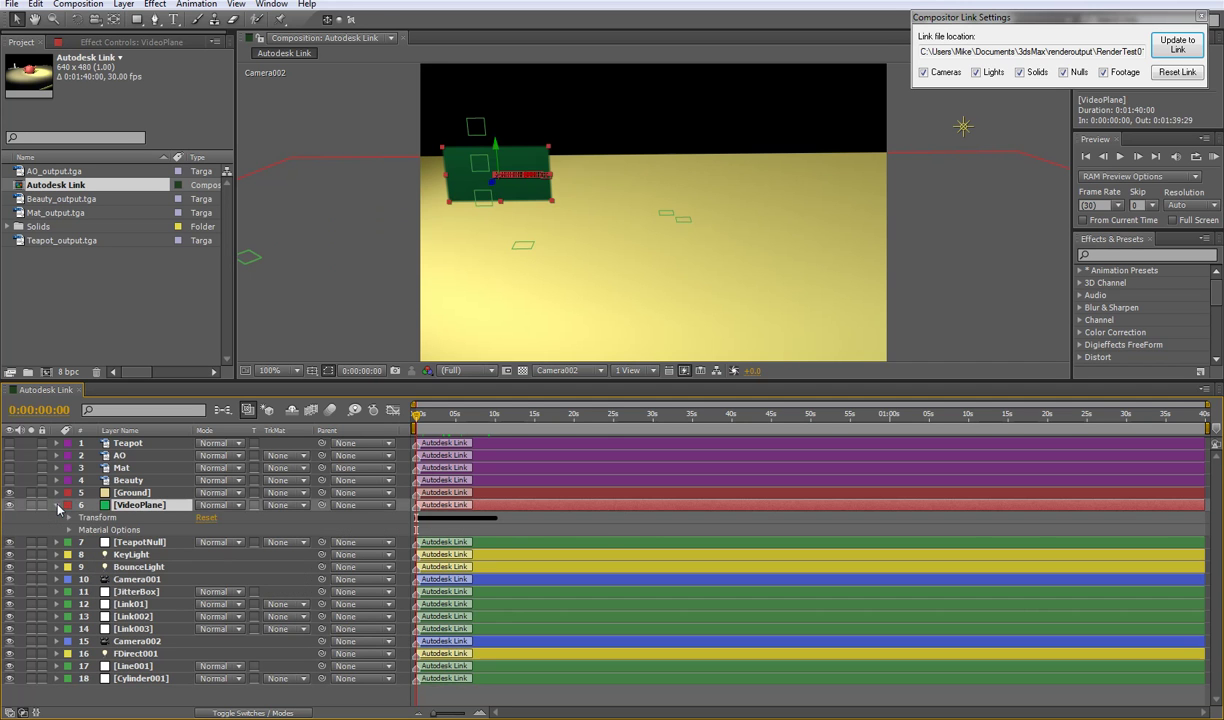
{"action": "left_click", "coordinate": [70, 518]}
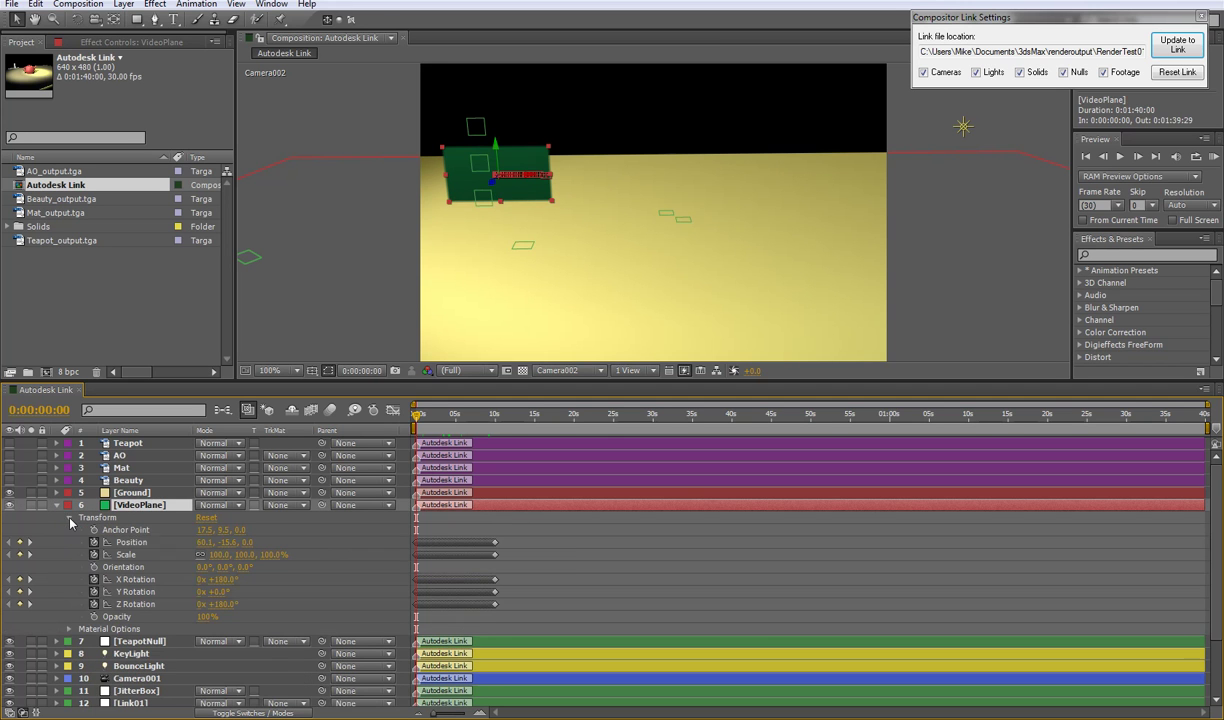
{"action": "left_click", "coordinate": [130, 542]}
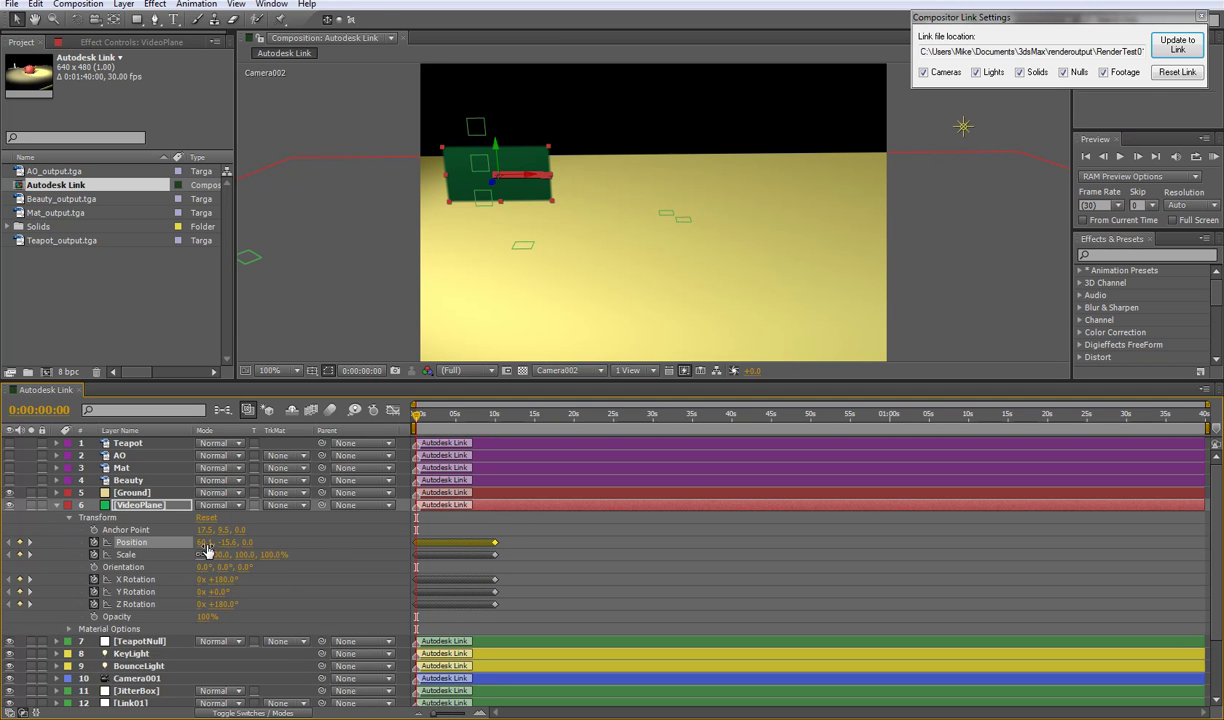
{"action": "left_click", "coordinate": [205, 542]}
{"action": "type", "text": "20"}
{"action": "key", "text": "Return"}
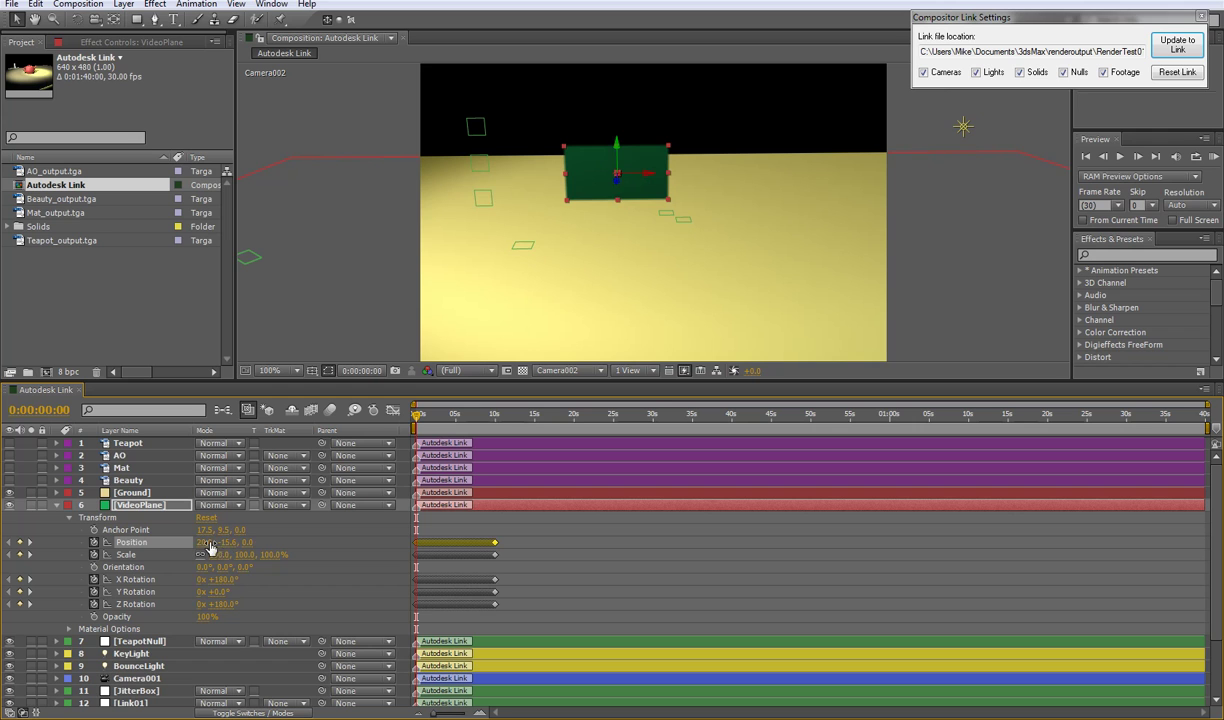
Set VideoPlane's Position to X 60, Y 0 and update the link to 3ds Max
{"action": "left_click", "coordinate": [204, 542]}
{"action": "type", "text": "60"}
{"action": "key", "text": "Return"}
{"action": "left_click", "coordinate": [228, 542]}
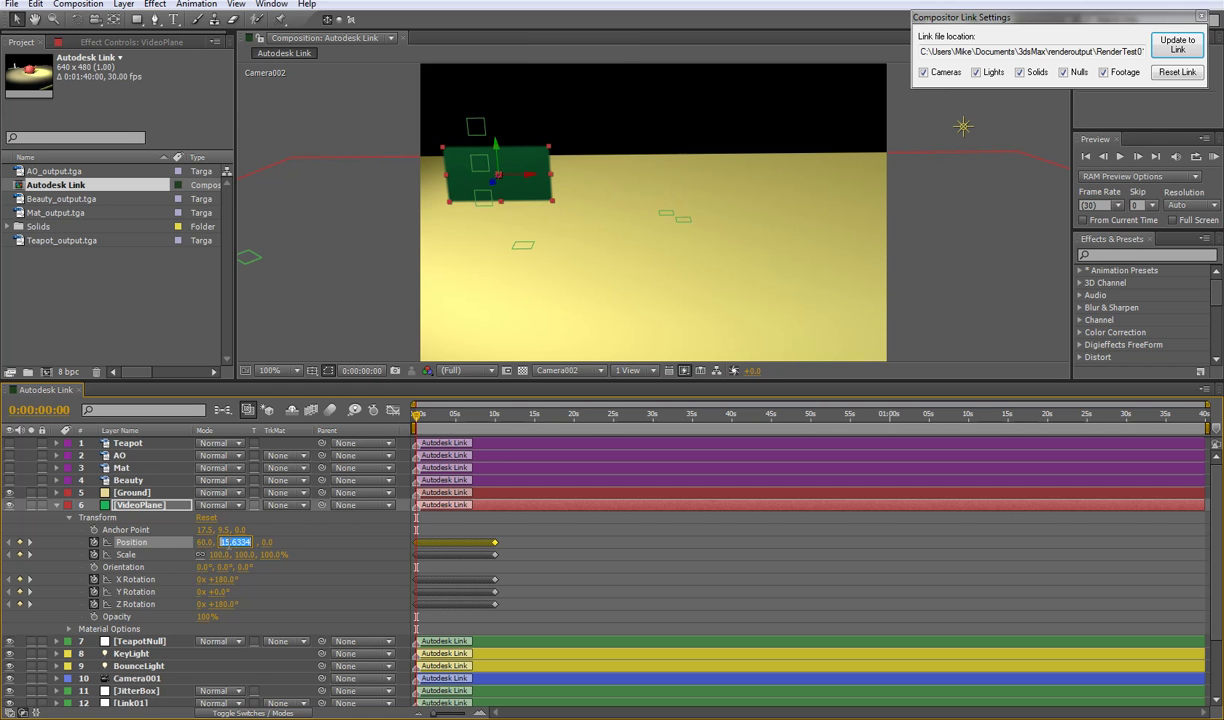
{"action": "type", "text": "0"}
{"action": "key", "text": "Return"}
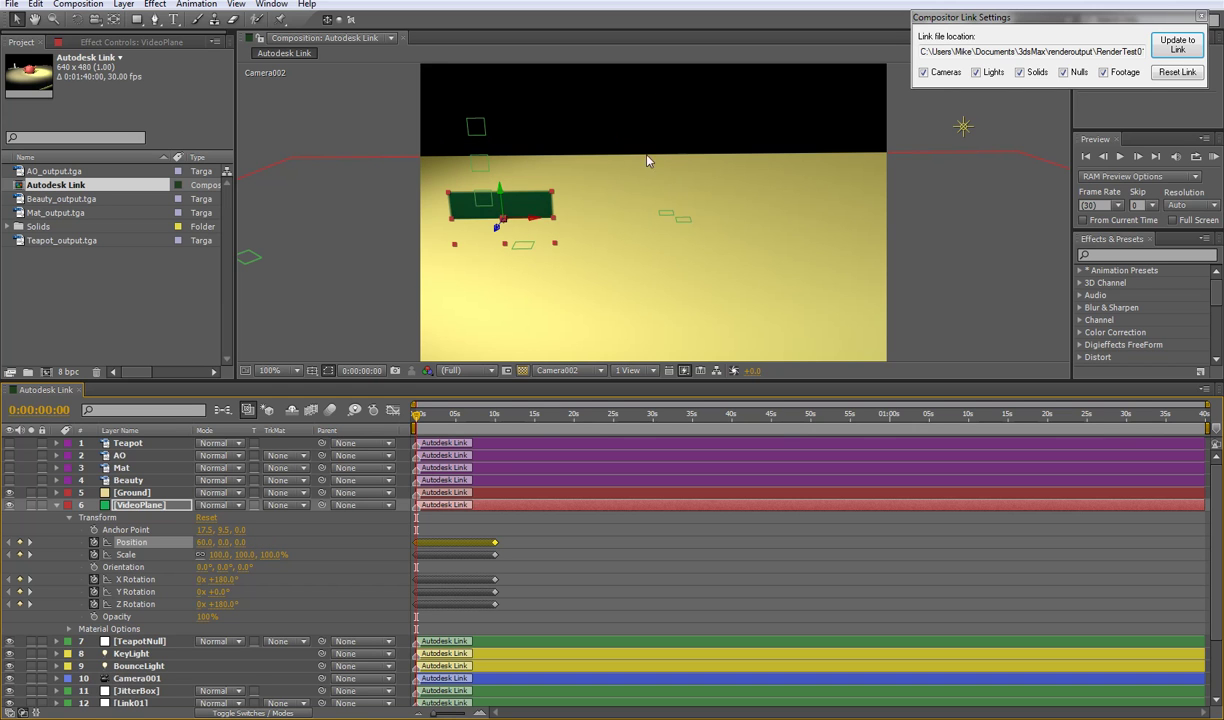
{"action": "left_click", "coordinate": [1176, 48]}
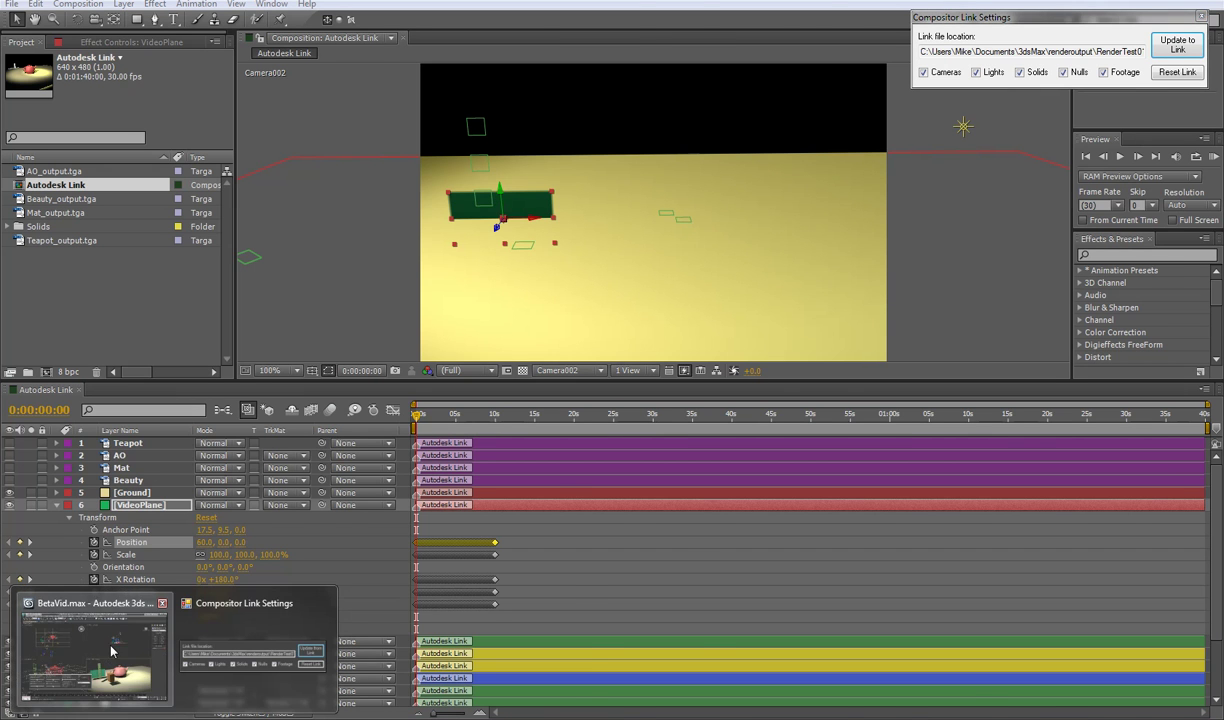
Return to 3ds Max and scrub the time slider to frame 66 to see the updated VideoPlane
{"action": "left_click", "coordinate": [138, 629]}
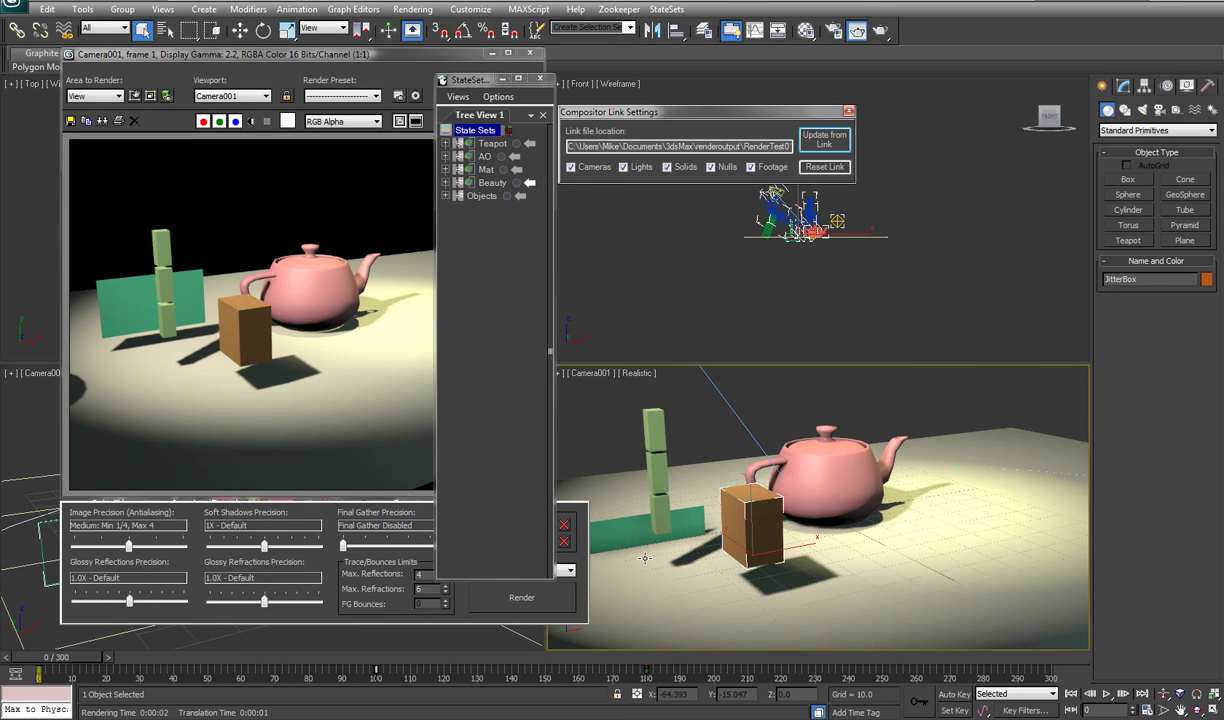
{"action": "left_click_drag", "start_coordinate": [94, 659], "coordinate": [796, 672]}
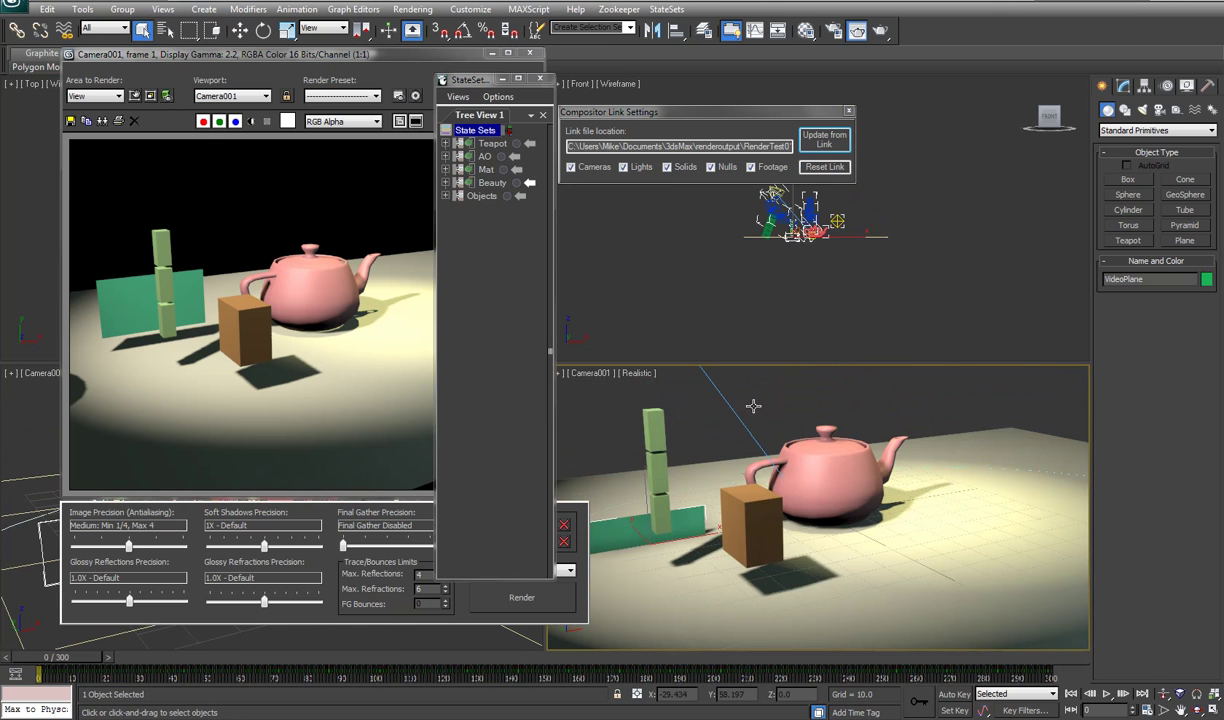
Inspect VideoPlane's Euler XYZ rotation layer in the Motion panel, then deselect the plane
{"action": "left_click", "coordinate": [1165, 86]}
{"action": "left_click", "coordinate": [1130, 349]}
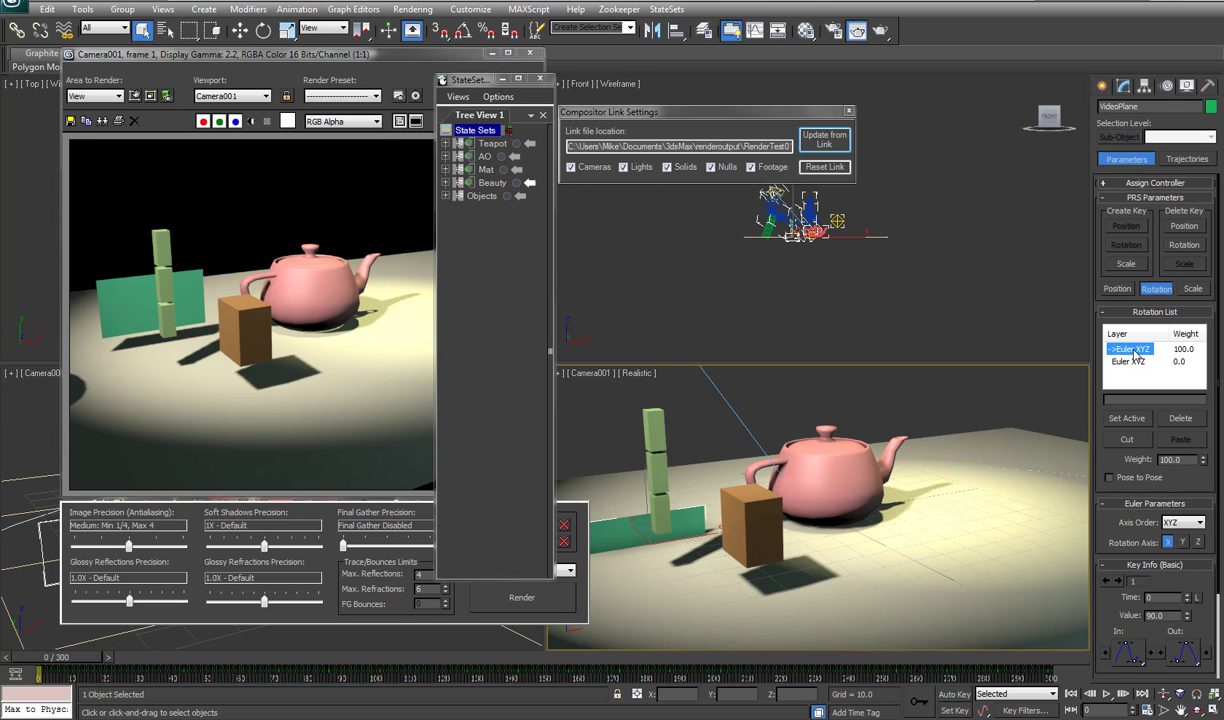
{"action": "left_click", "coordinate": [968, 400]}
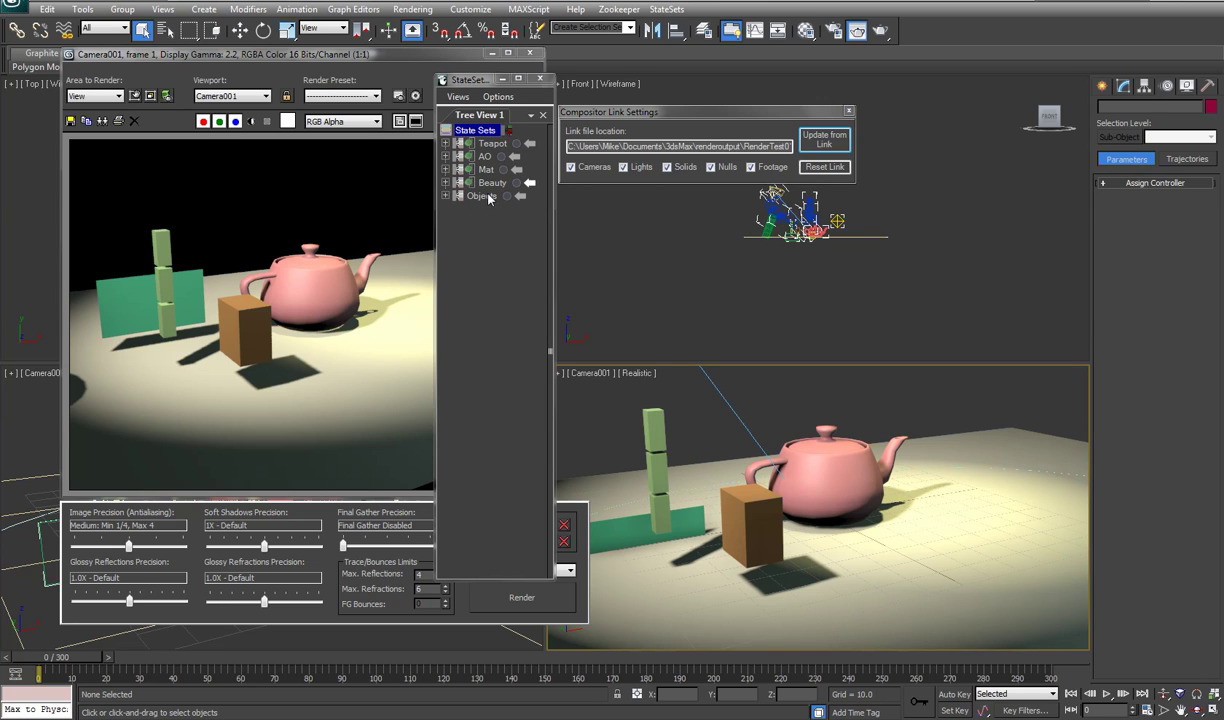
{"action": "left_click", "coordinate": [470, 245]}
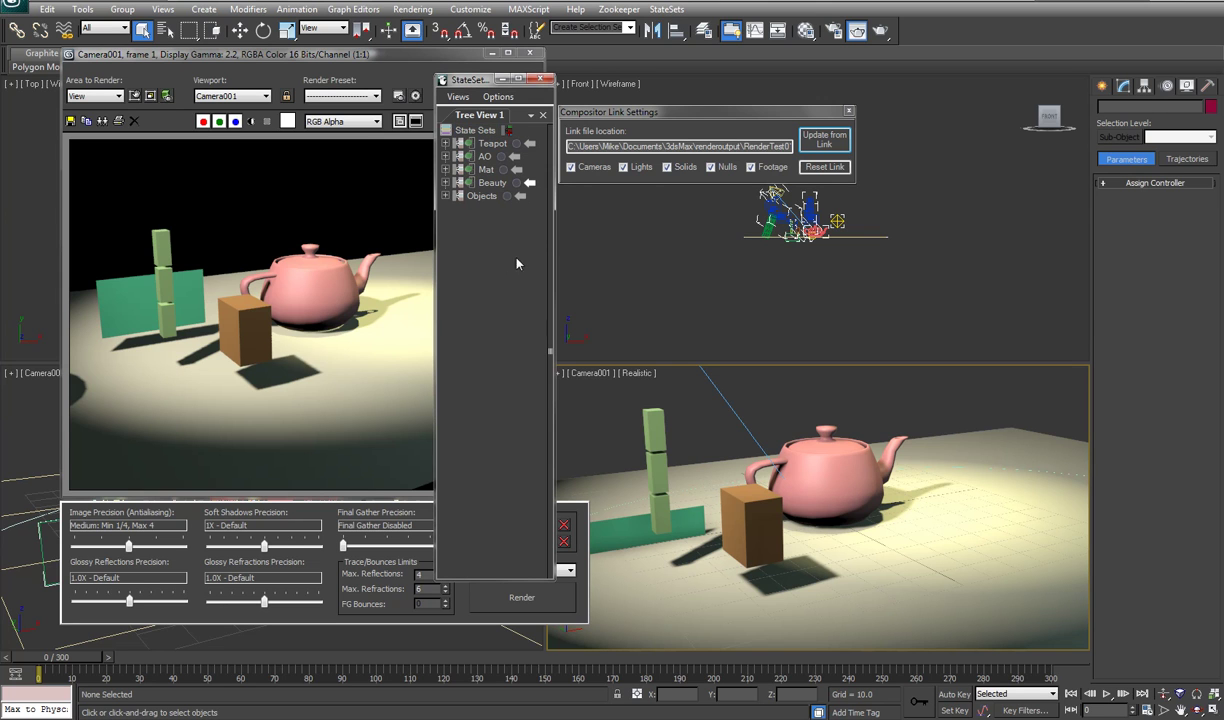